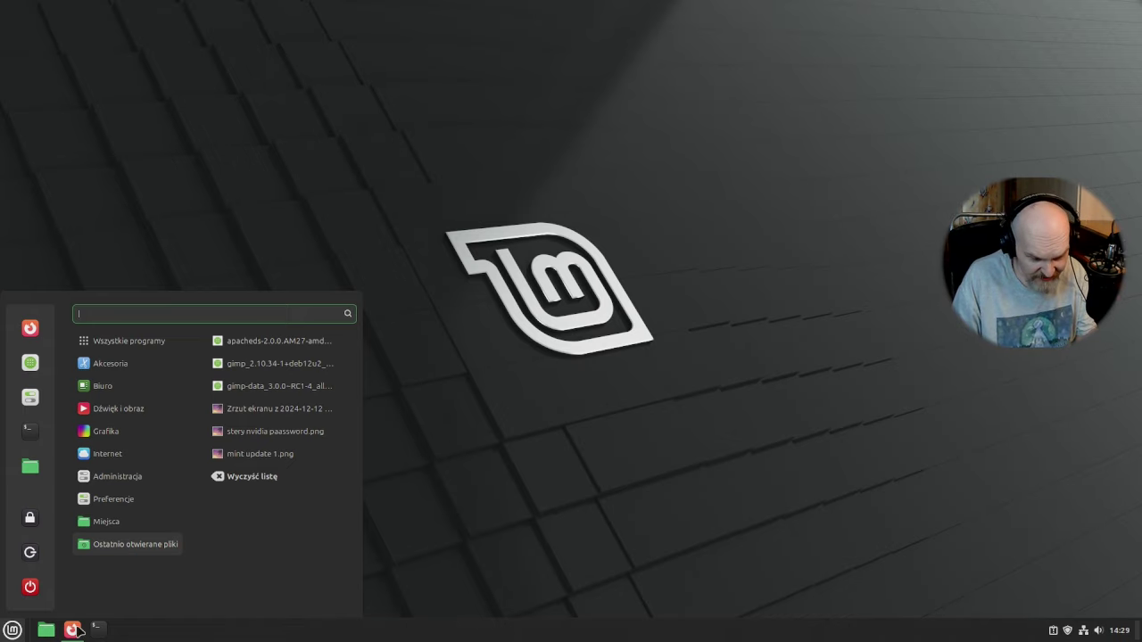
- Look over the desktop's application menu, the calendar and the volume control, closing each one again
click(6, 630)
click(5, 630)
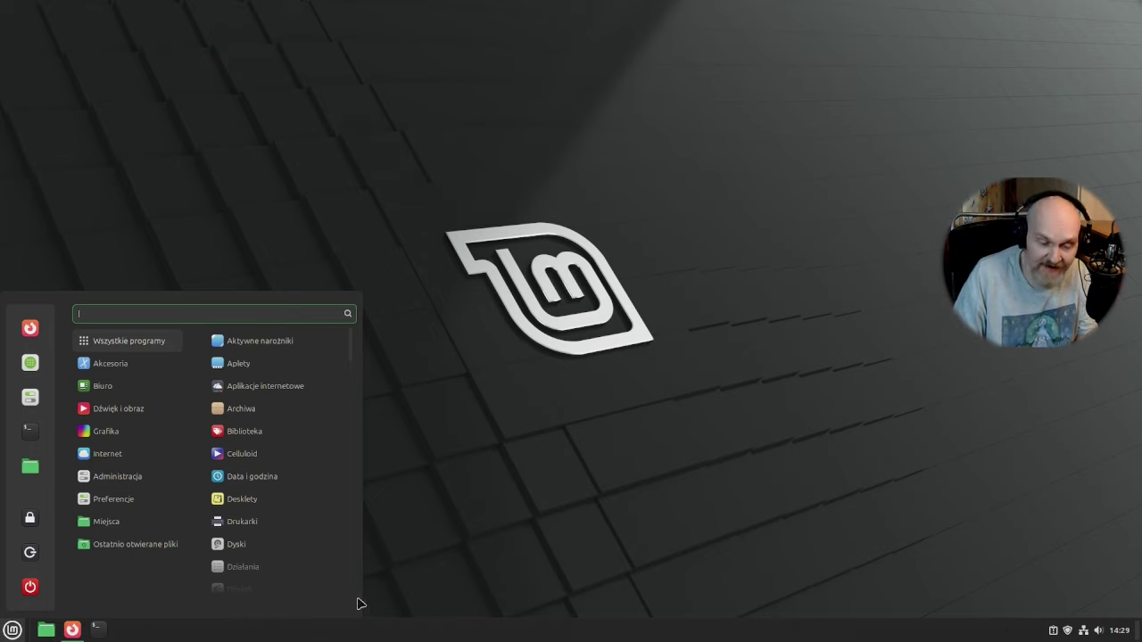
click(1012, 597)
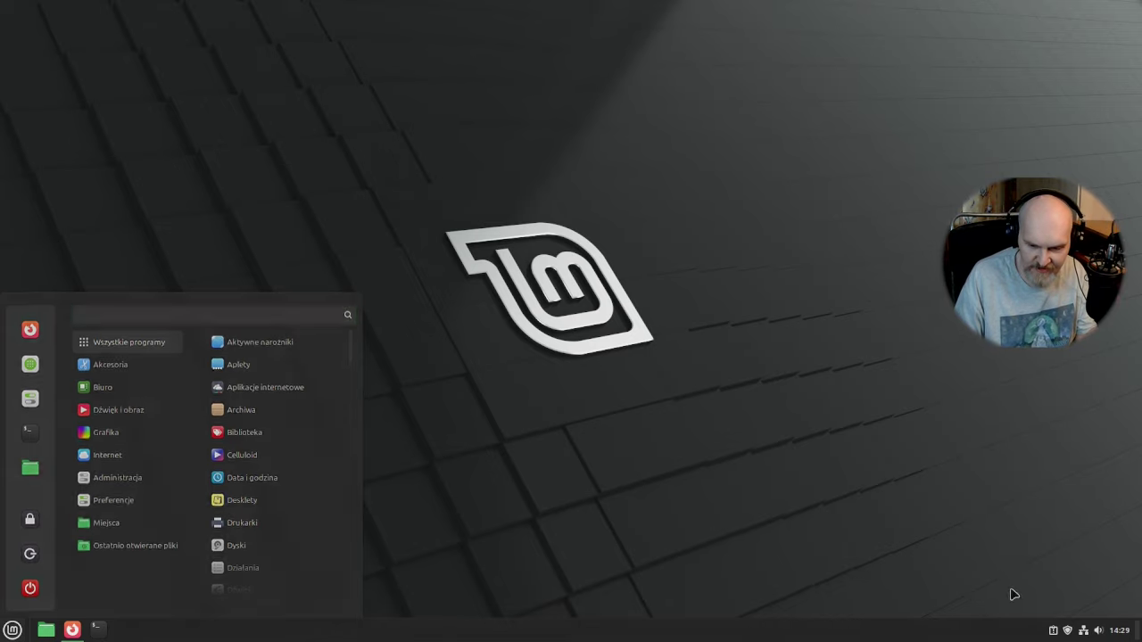
click(1120, 631)
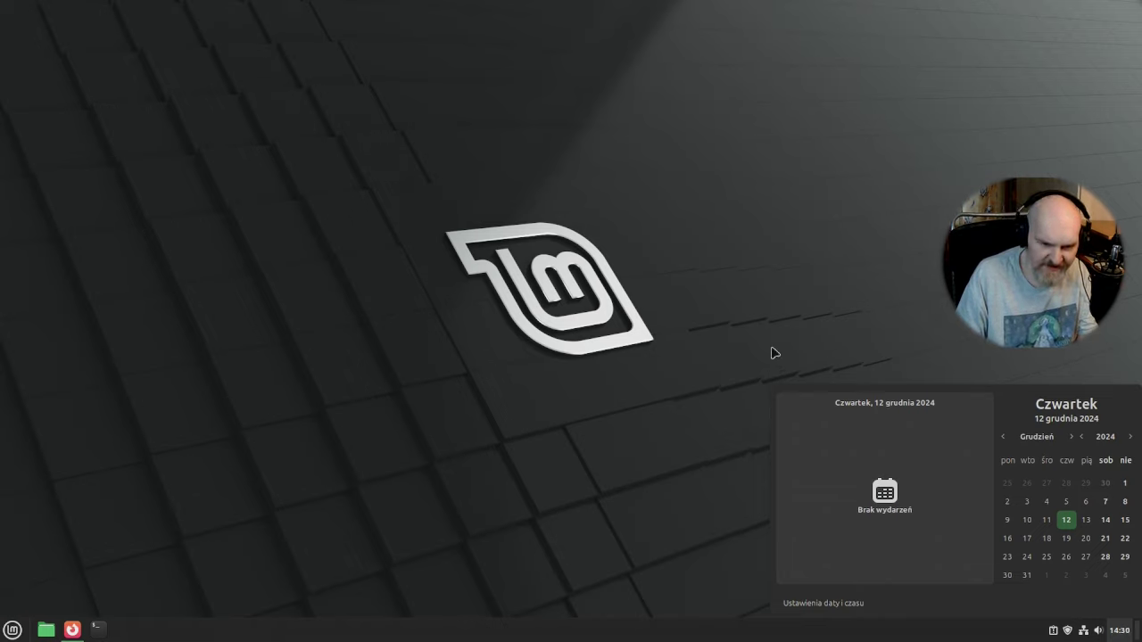
click(12, 629)
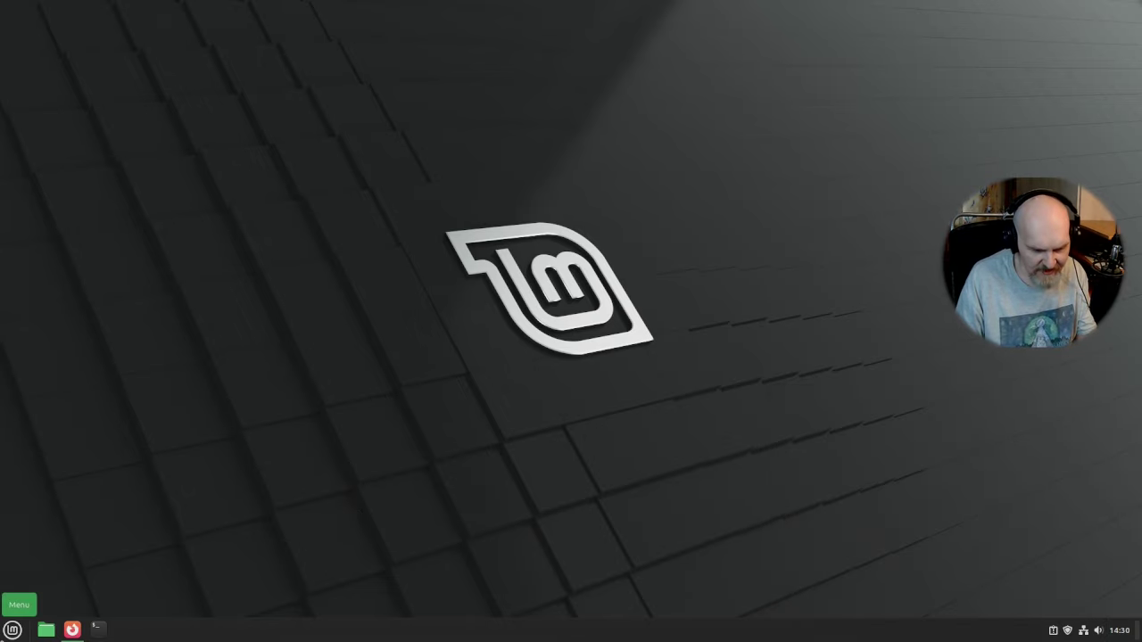
click(12, 629)
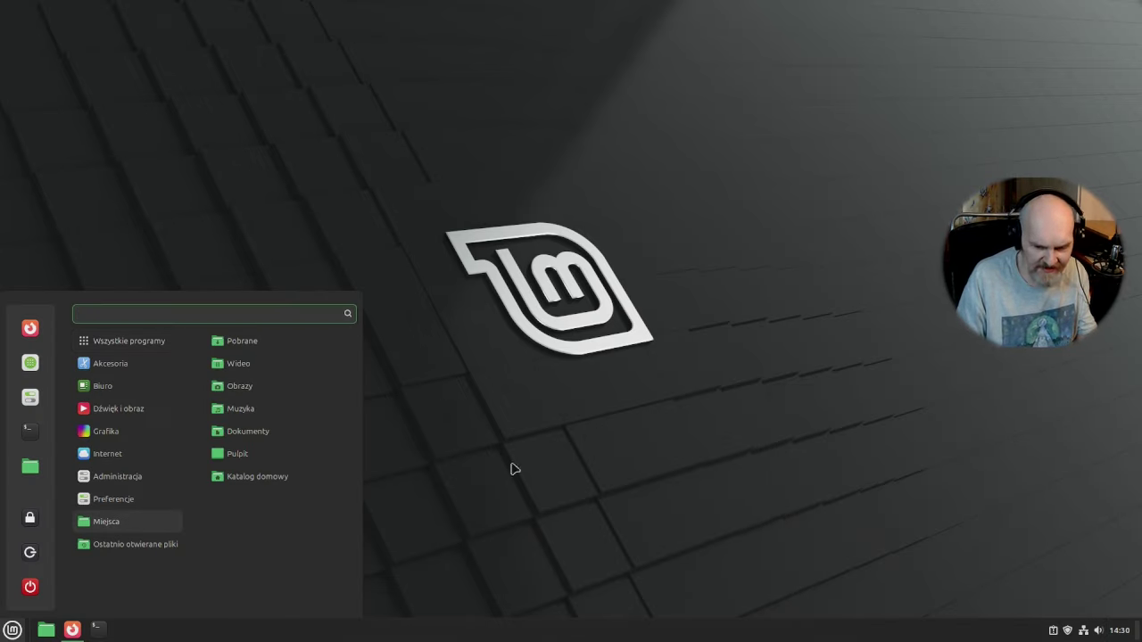
click(961, 594)
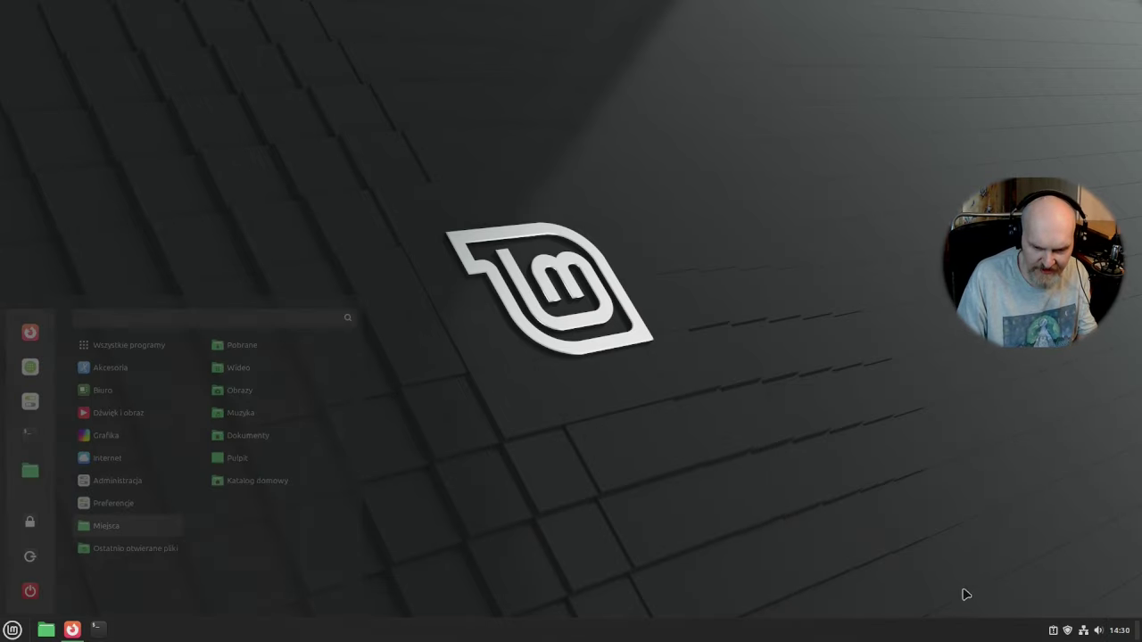
click(1098, 631)
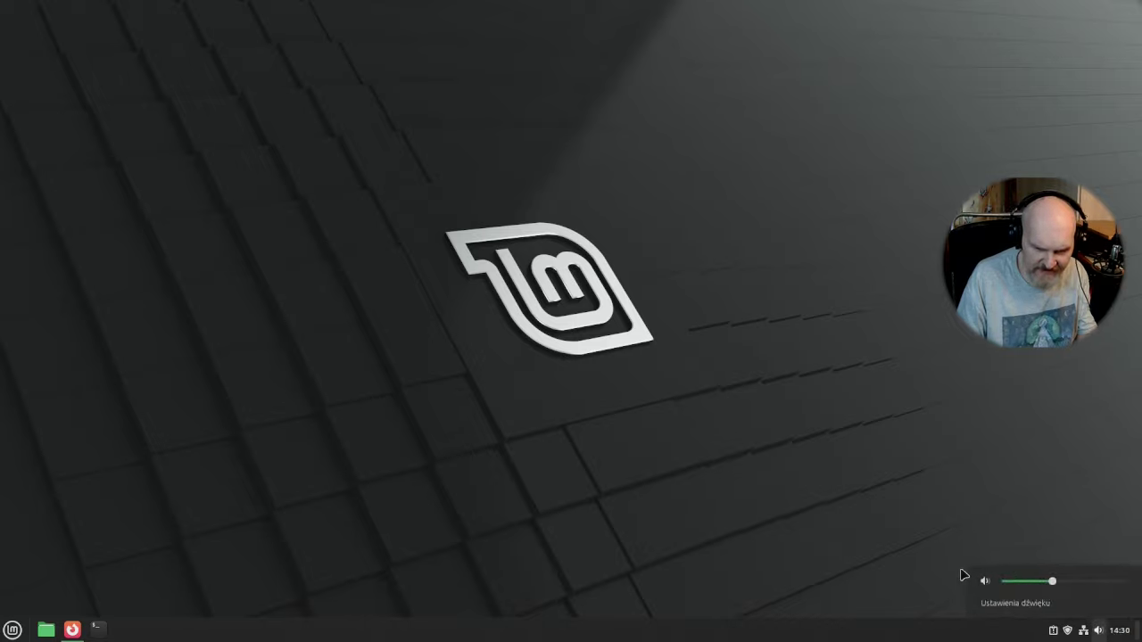
click(464, 569)
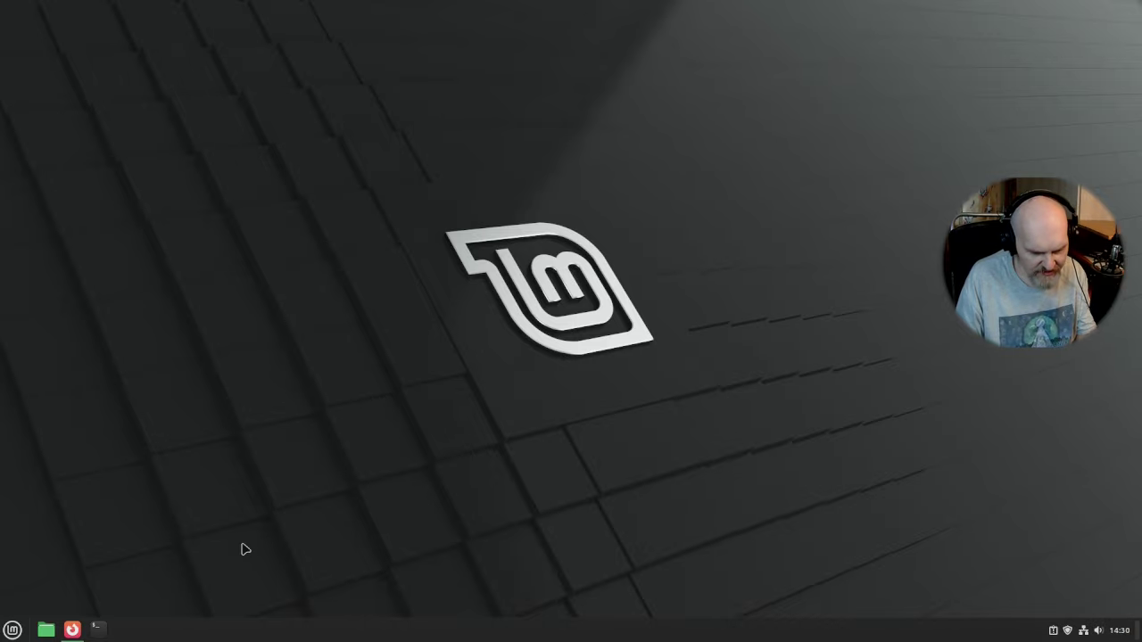
click(46, 630)
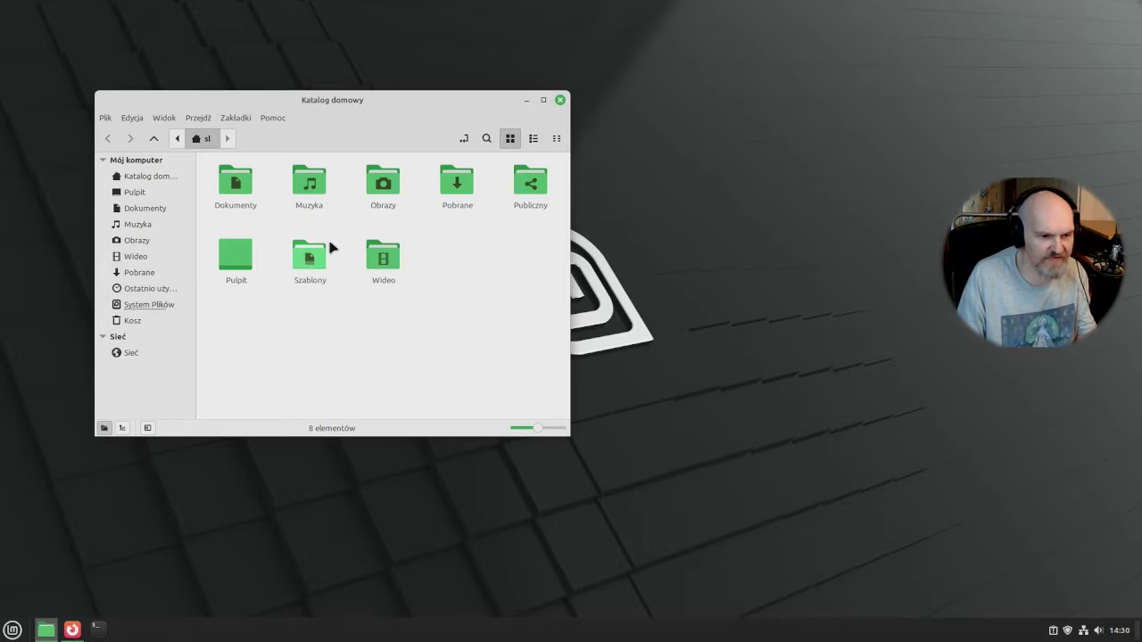
double_click(393, 193)
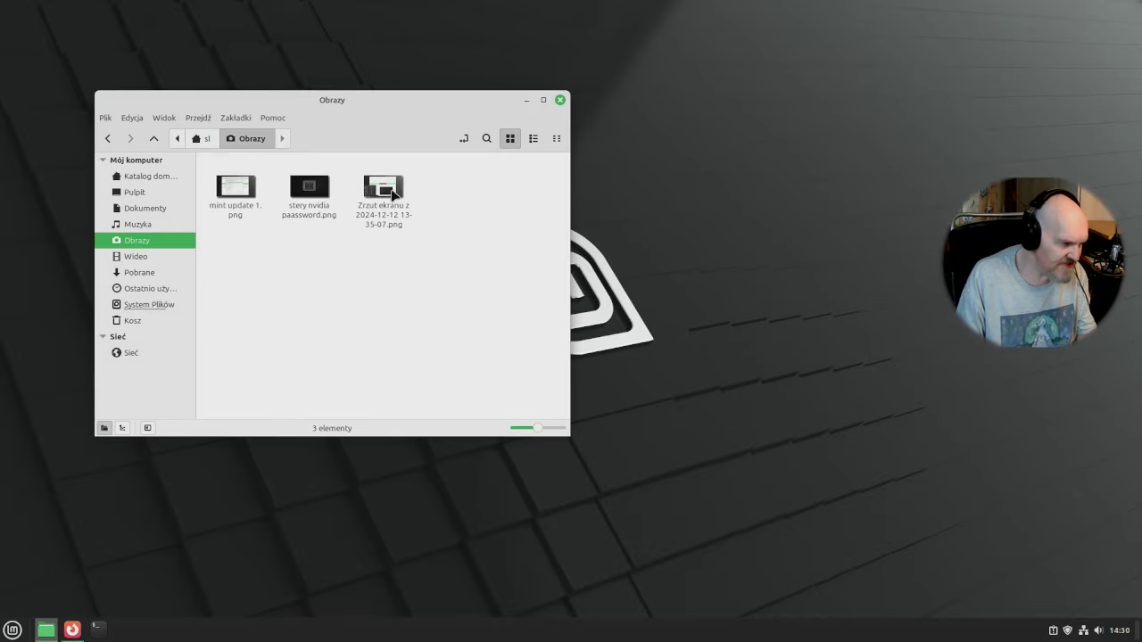
double_click(311, 189)
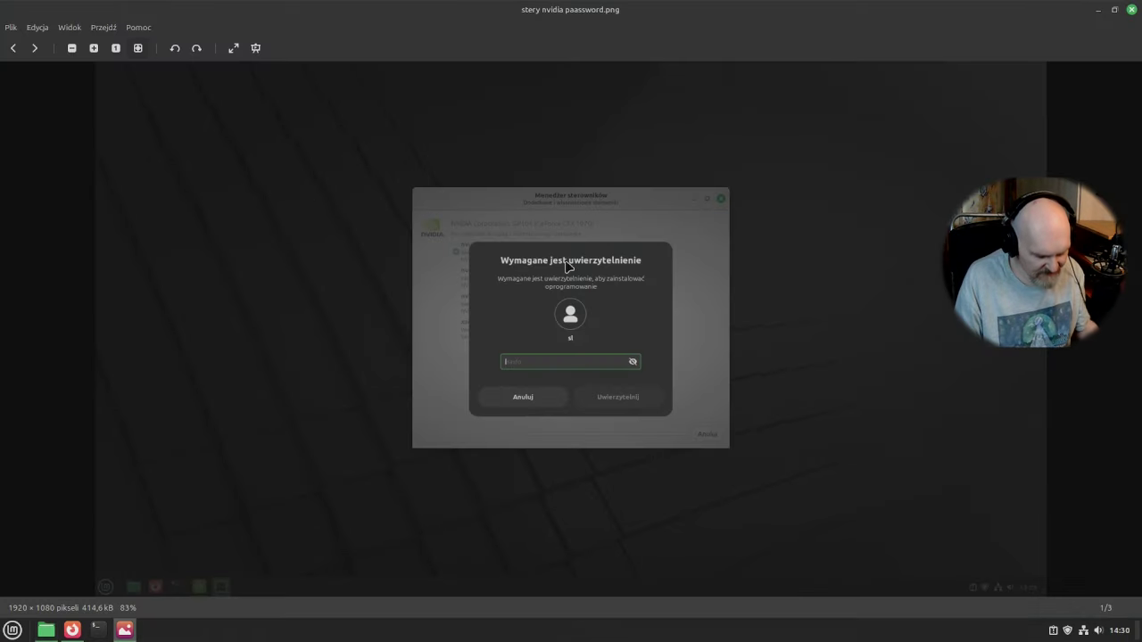
scroll(581, 344, up, 4)
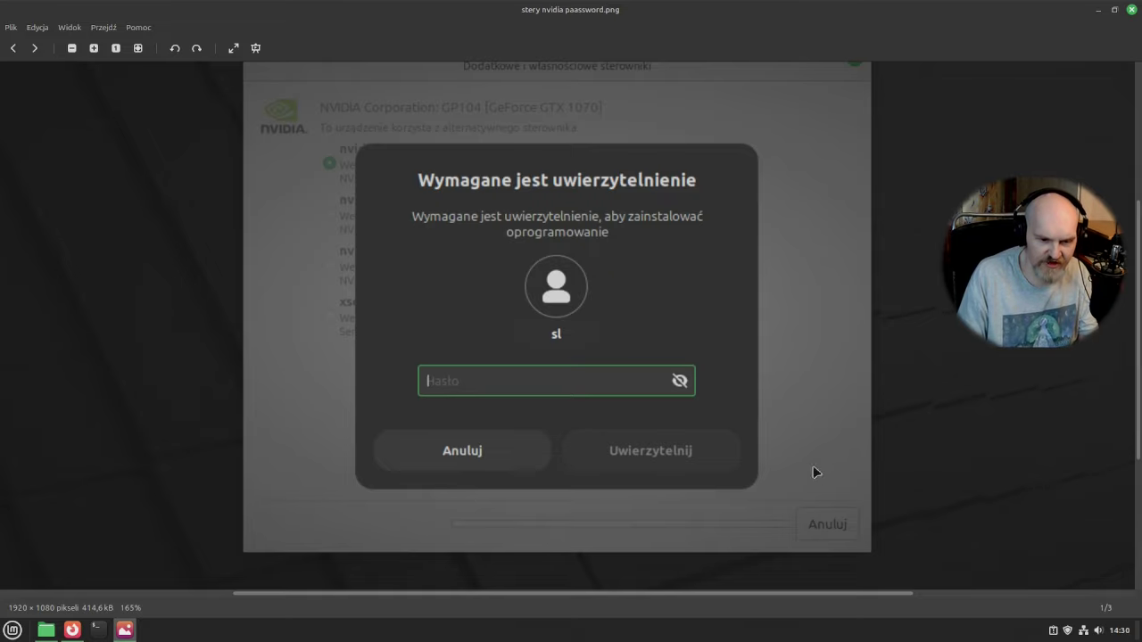
key(ctrl+w)
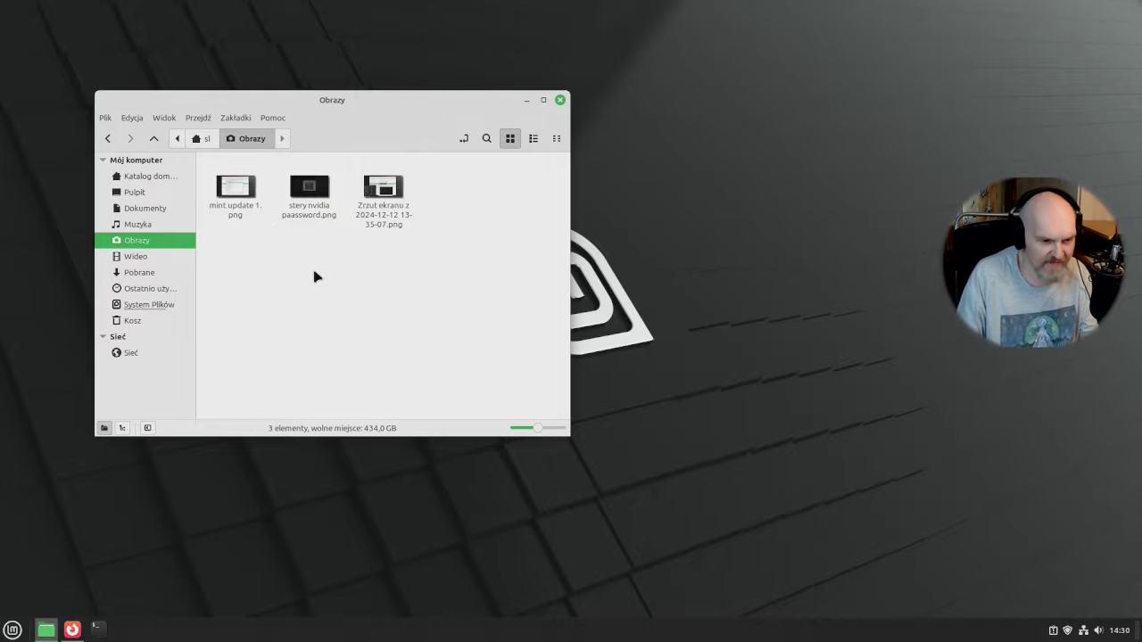
double_click(382, 207)
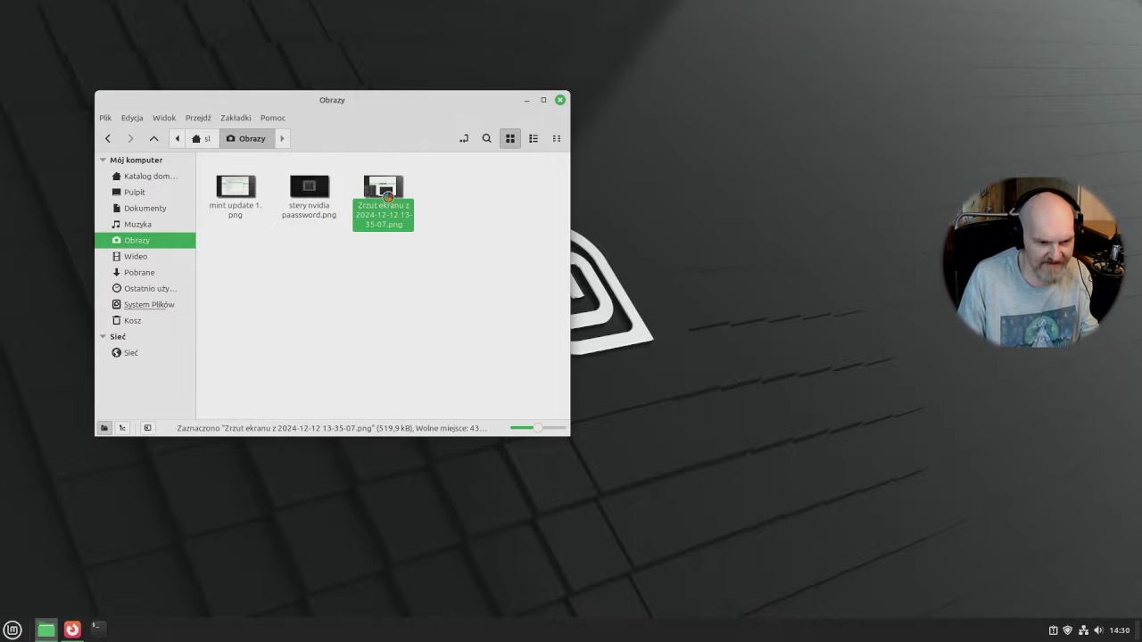
key(ctrl+w)
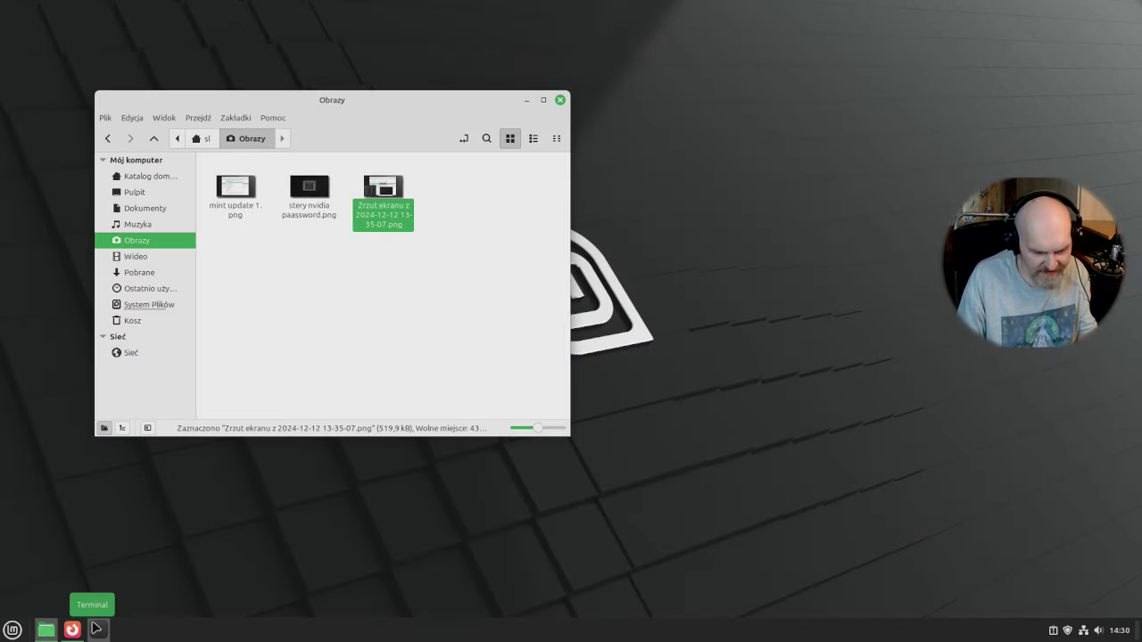
- Switch to Firefox and read the Modernization of APT dependencies section on the Linux Mint 22.1 New Features page
mouse_move(72, 630)
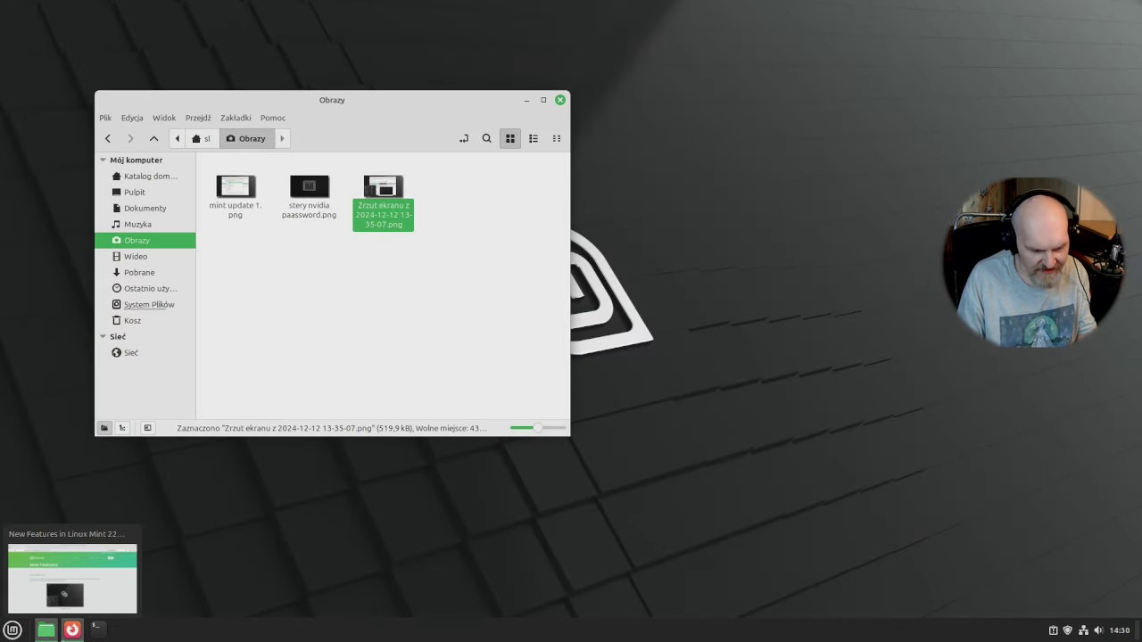
click(76, 632)
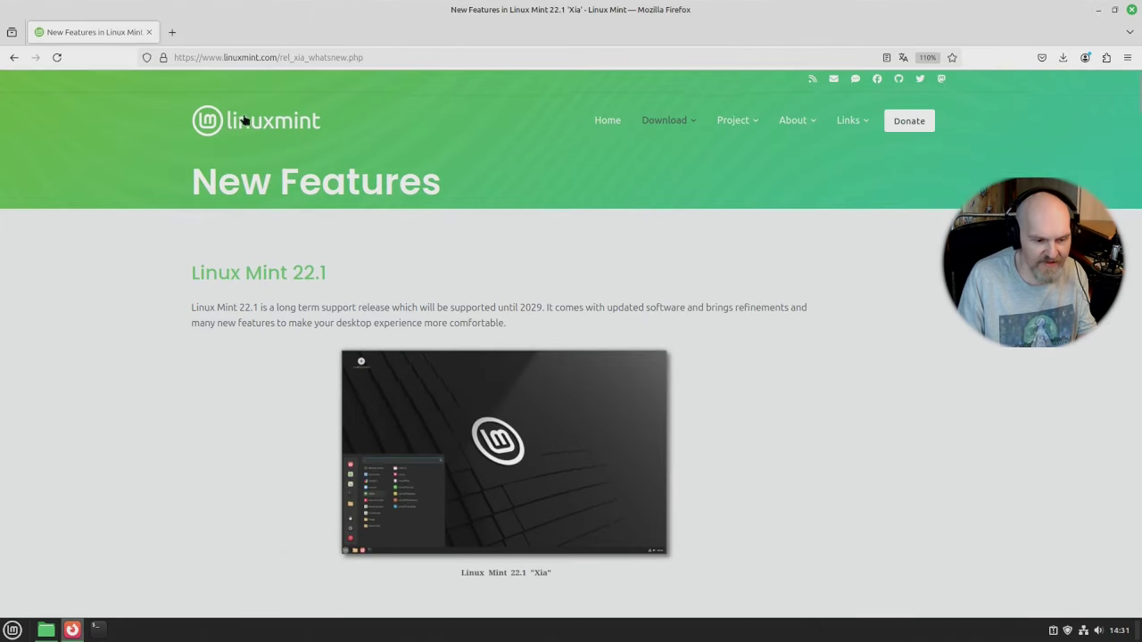
scroll(264, 219, down, 10)
scroll(323, 225, up, 3)
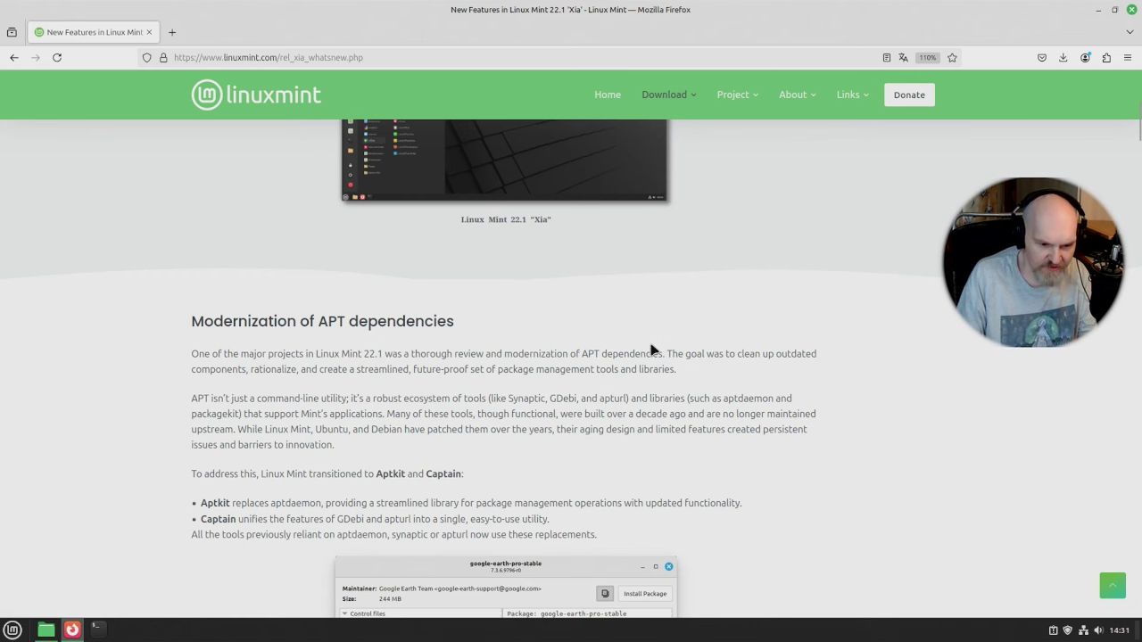
scroll(652, 343, down, 2)
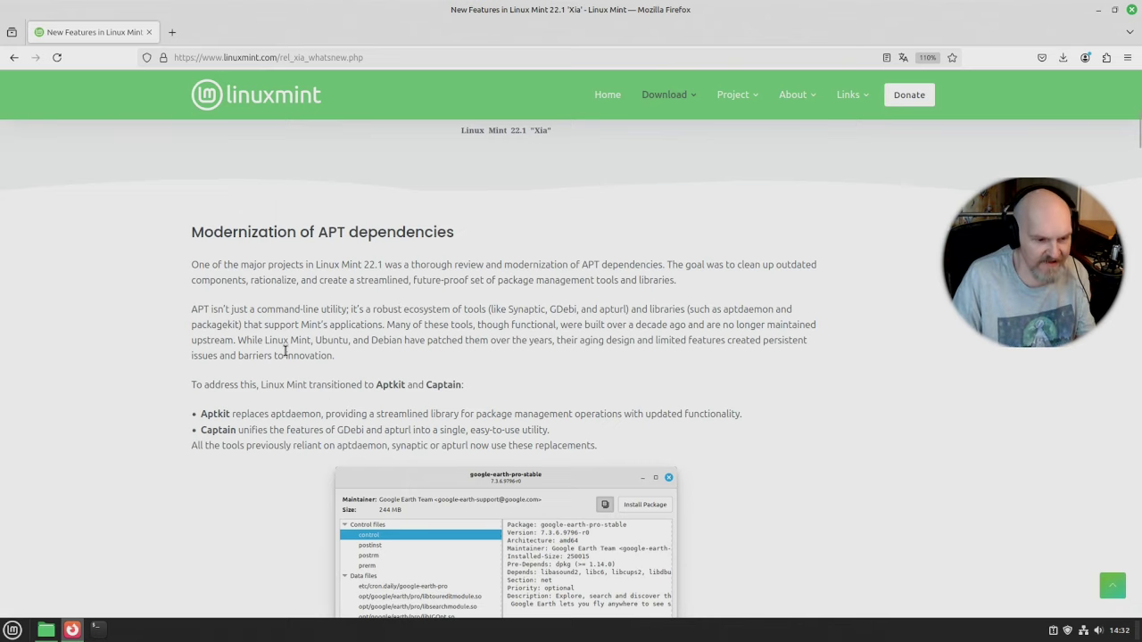
scroll(391, 309, down, 3)
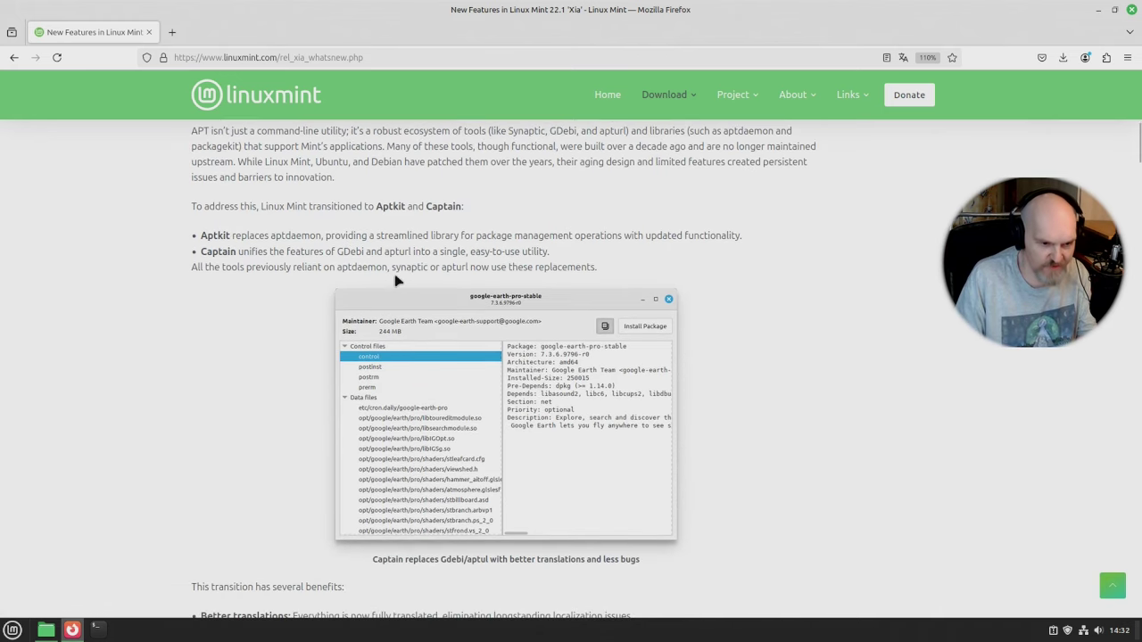
scroll(397, 281, up, 2)
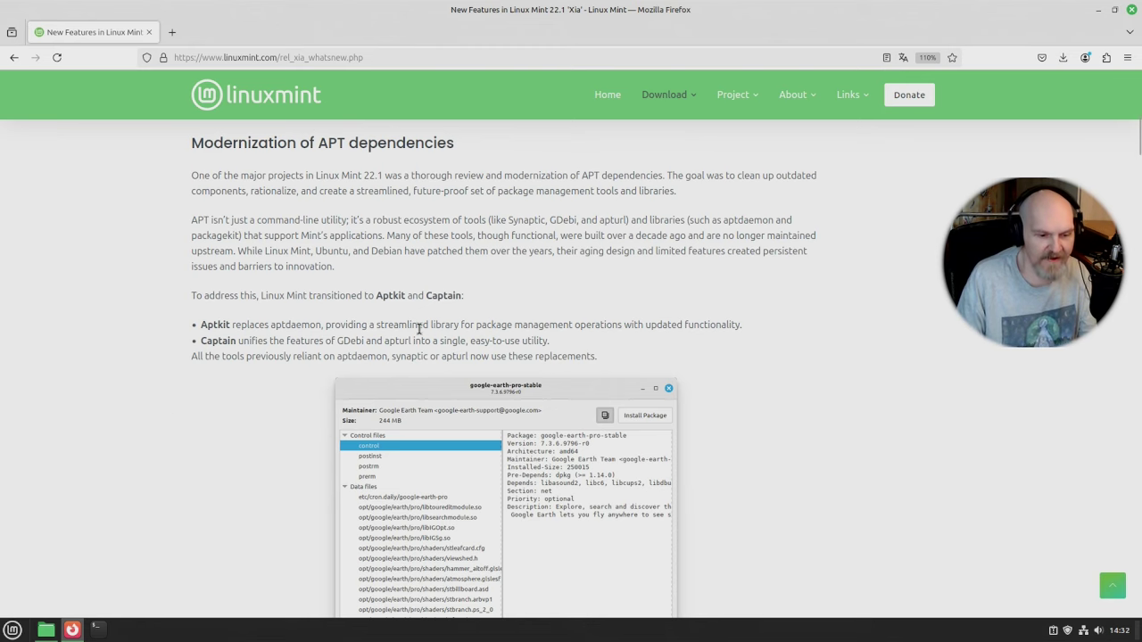
scroll(423, 328, down, 2)
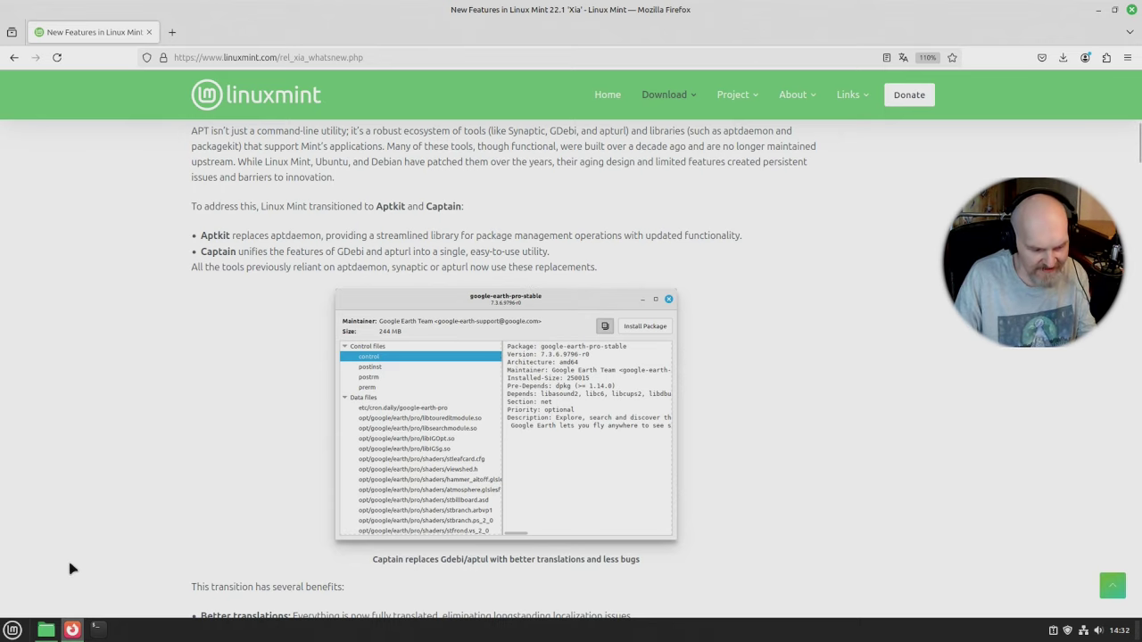
click(46, 631)
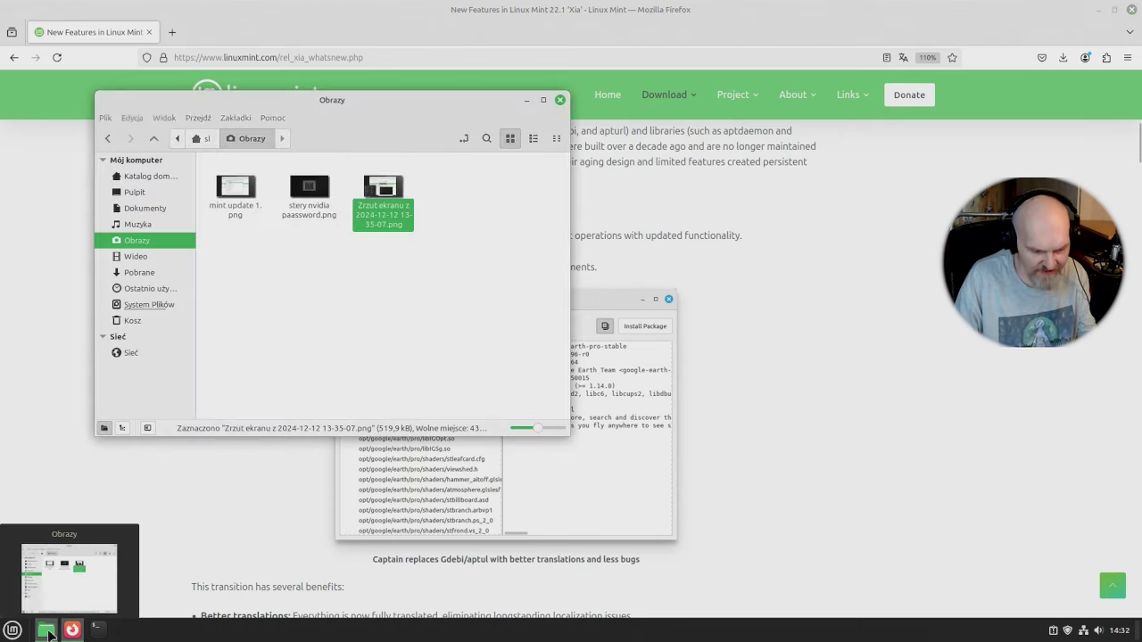
click(358, 289)
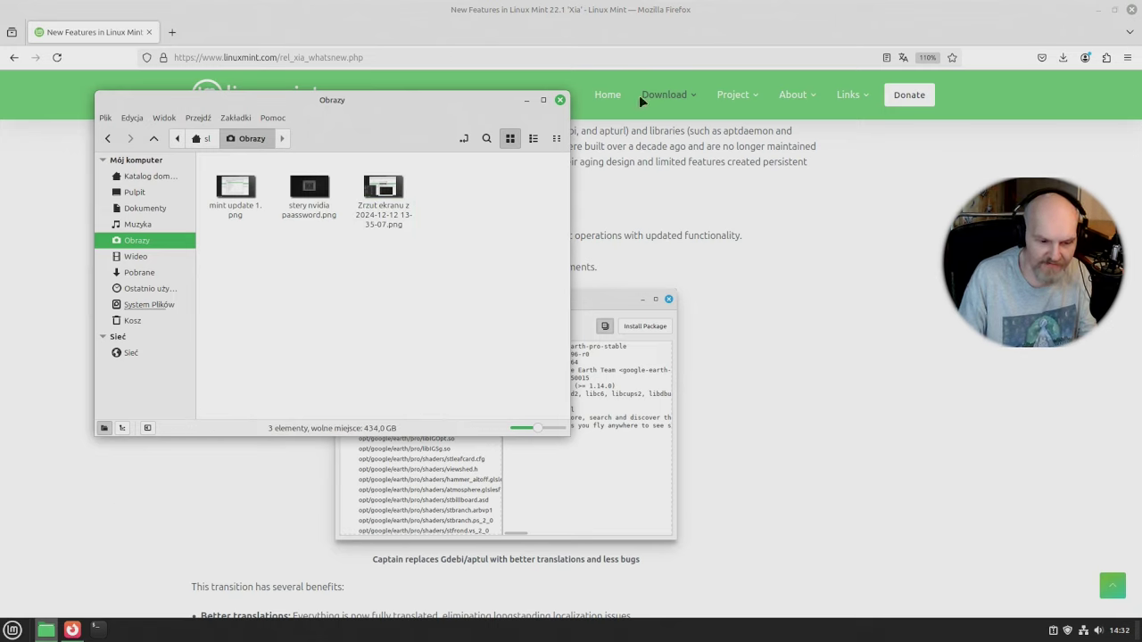
click(849, 377)
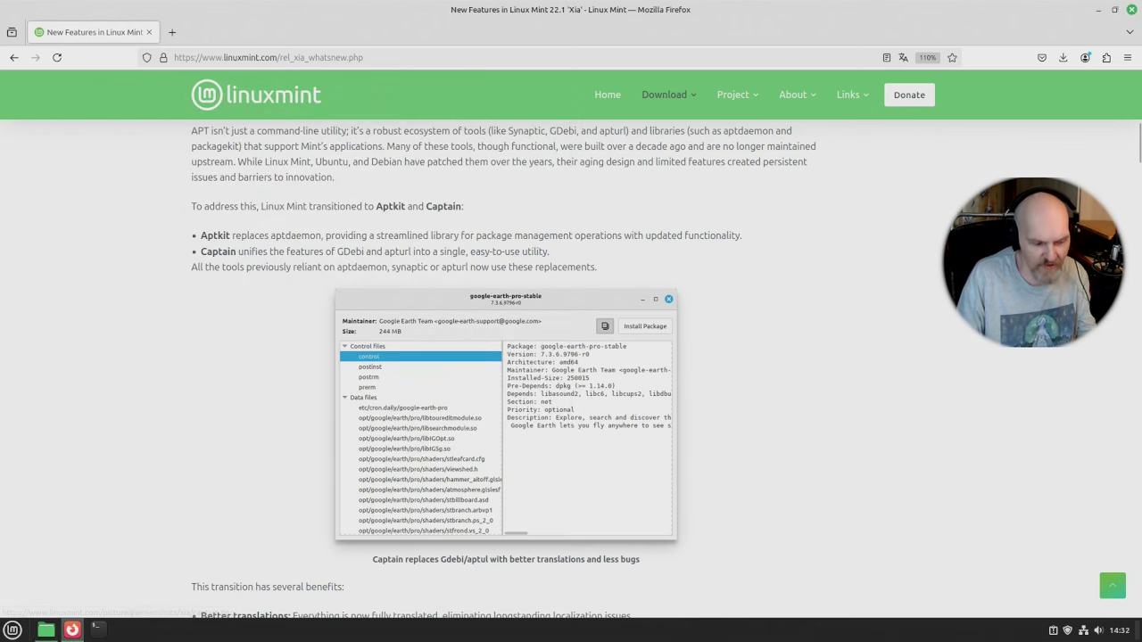
- Open the gimp_2.10.34-1+deb12u2_amd64.deb package from the Pobrane folder and move its window over the file manager
click(46, 630)
click(139, 272)
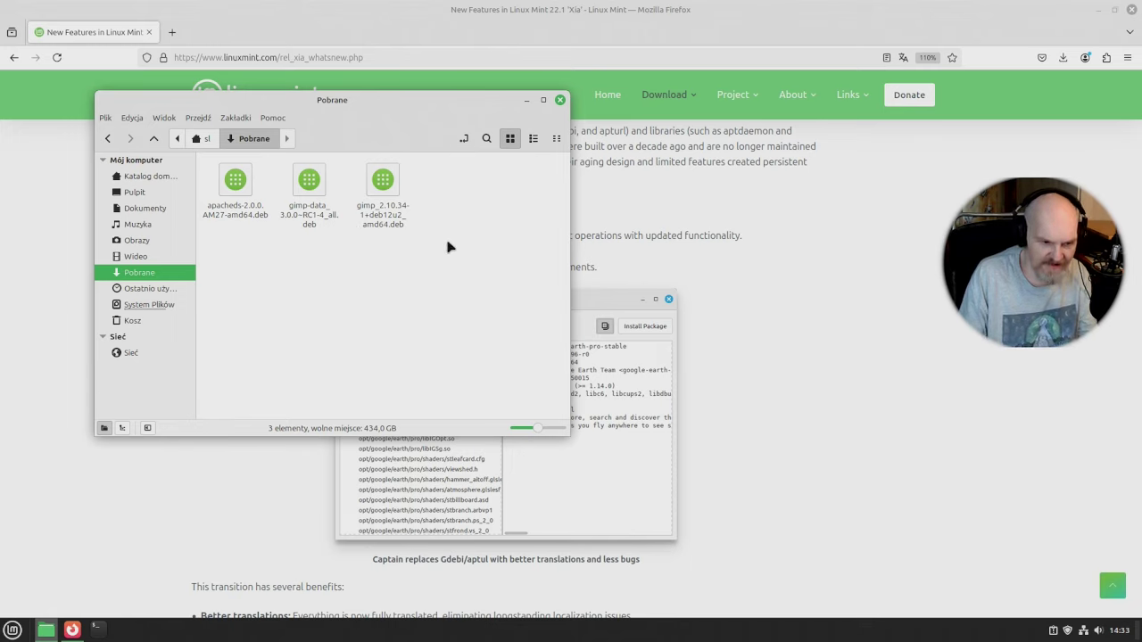
double_click(384, 188)
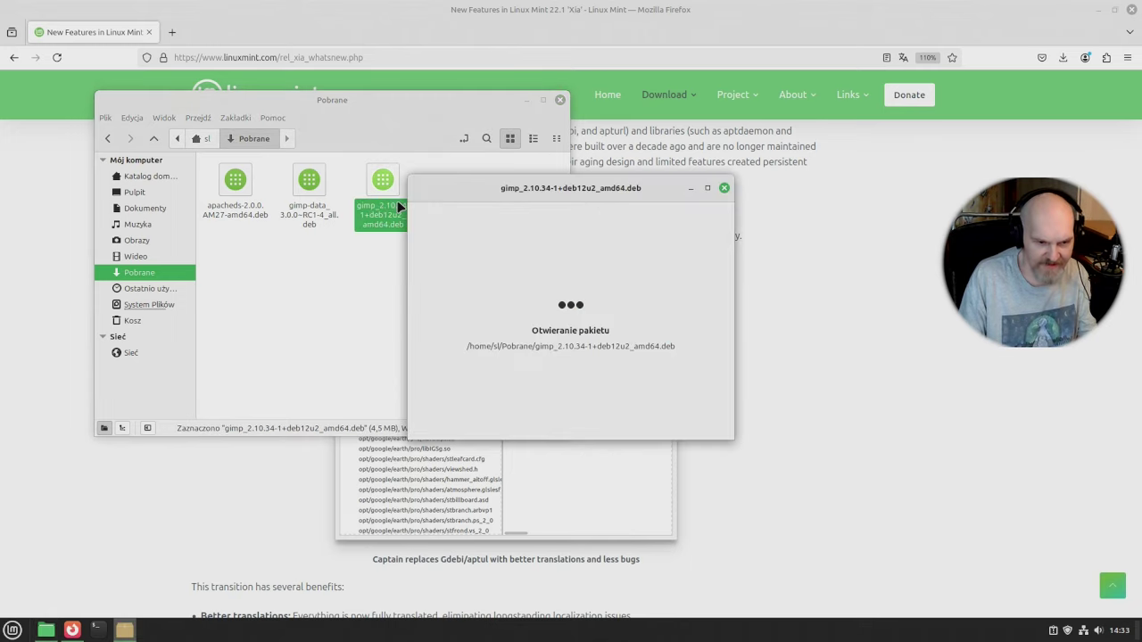
drag(687, 191, 572, 173)
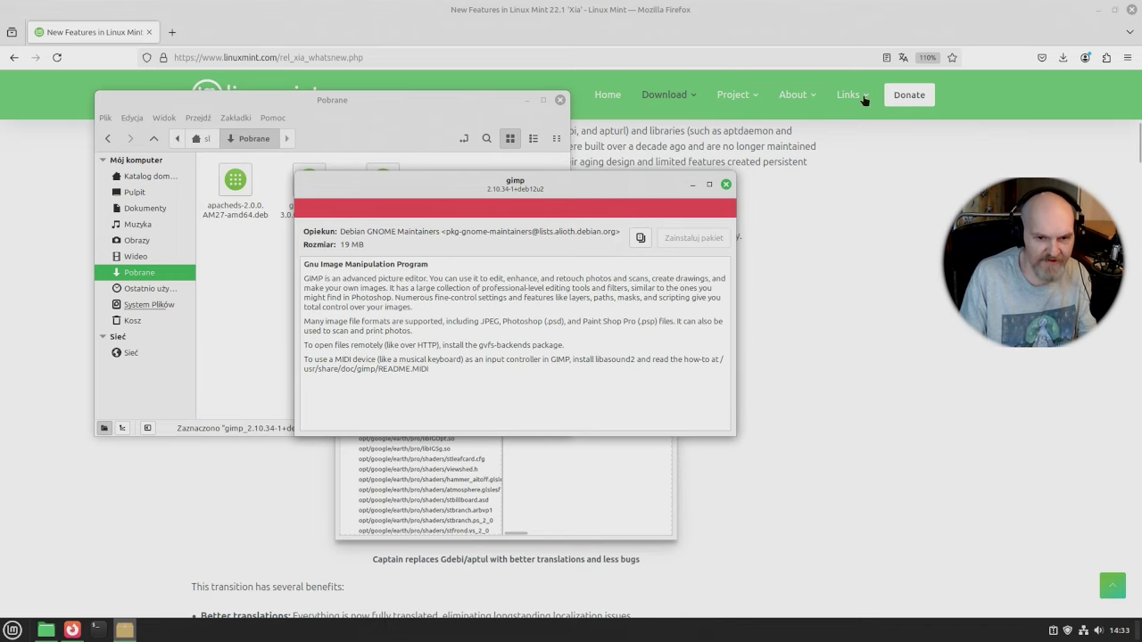
- Minimise the browser and file manager windows and highlight the whole description of the gimp package
click(1098, 9)
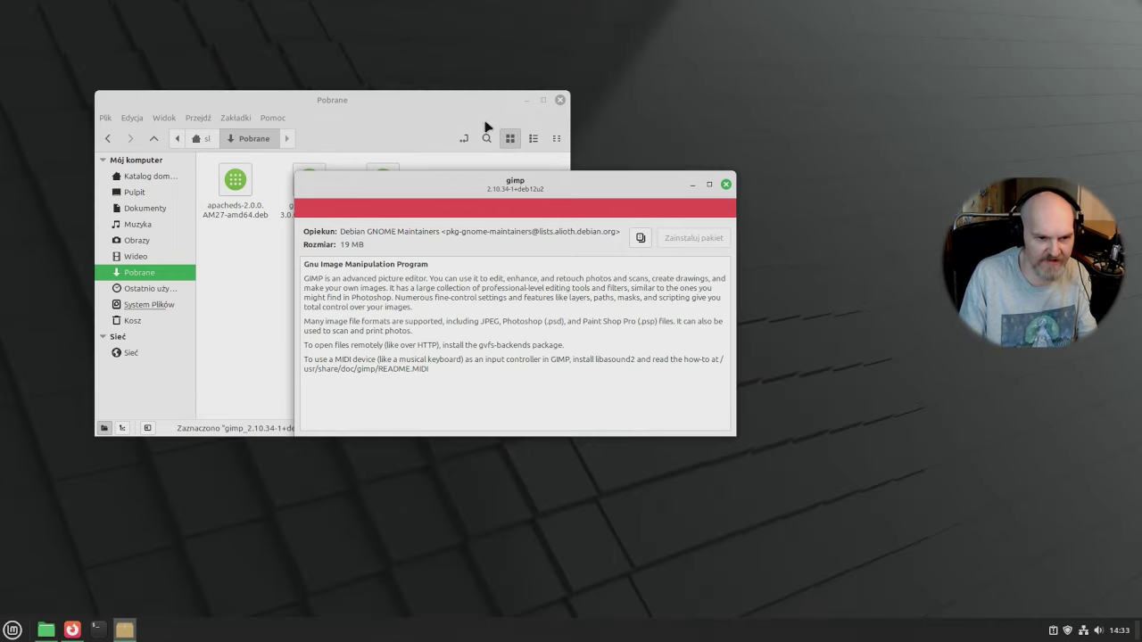
click(527, 100)
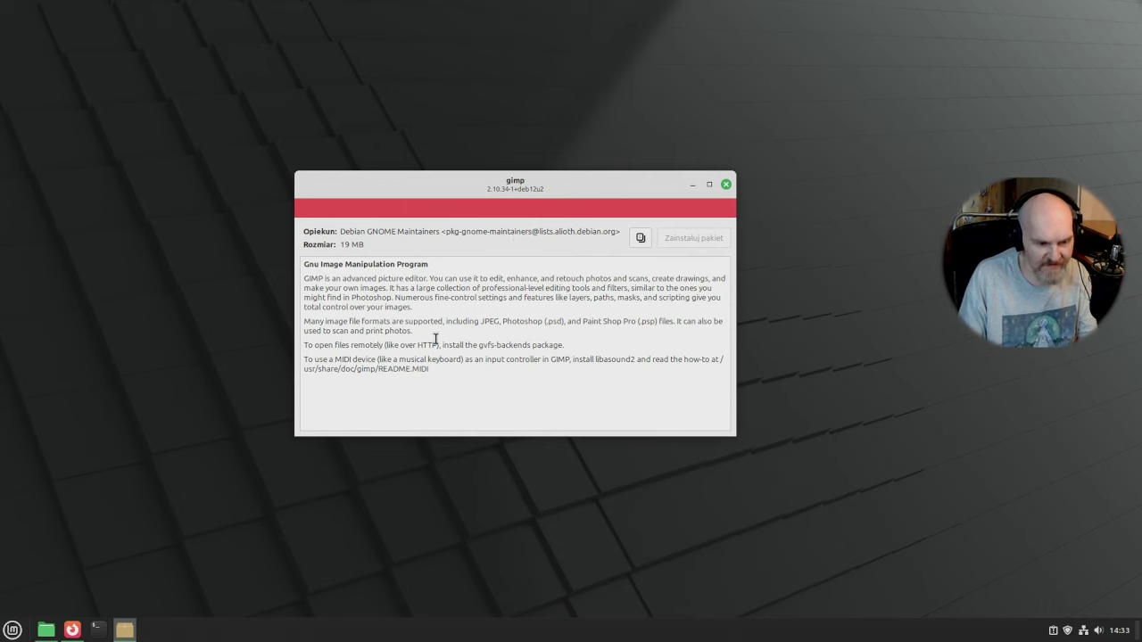
drag(435, 369, 301, 232)
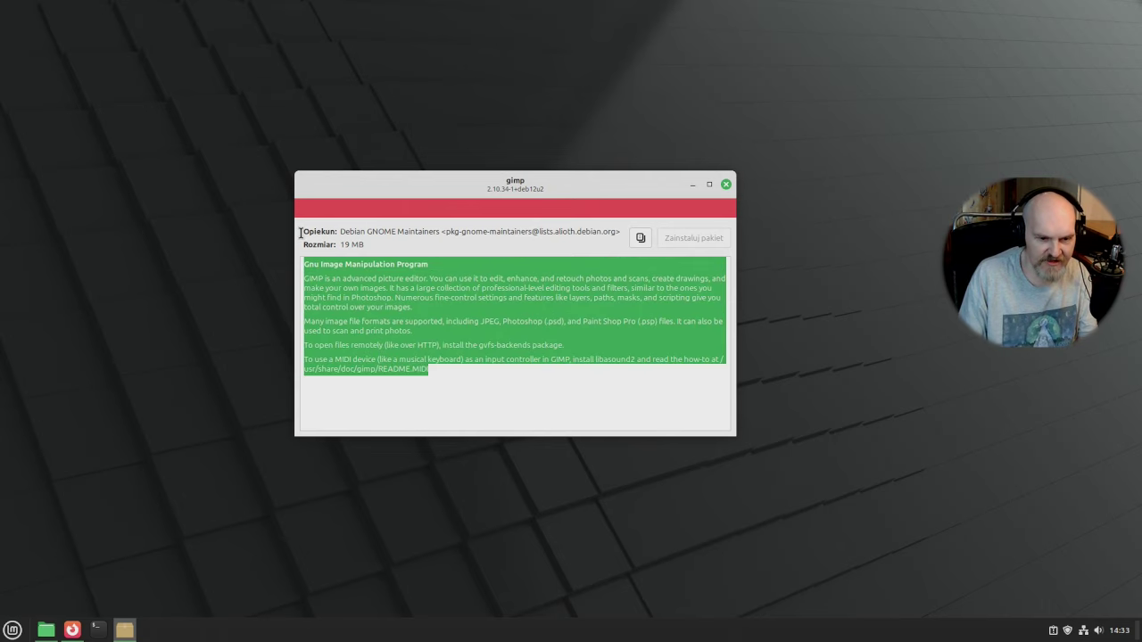
- Open the apacheds-2.0.0.AM27-amd64.deb package from Pobrane, move its window lower on the desktop and minimise the file manager
click(50, 631)
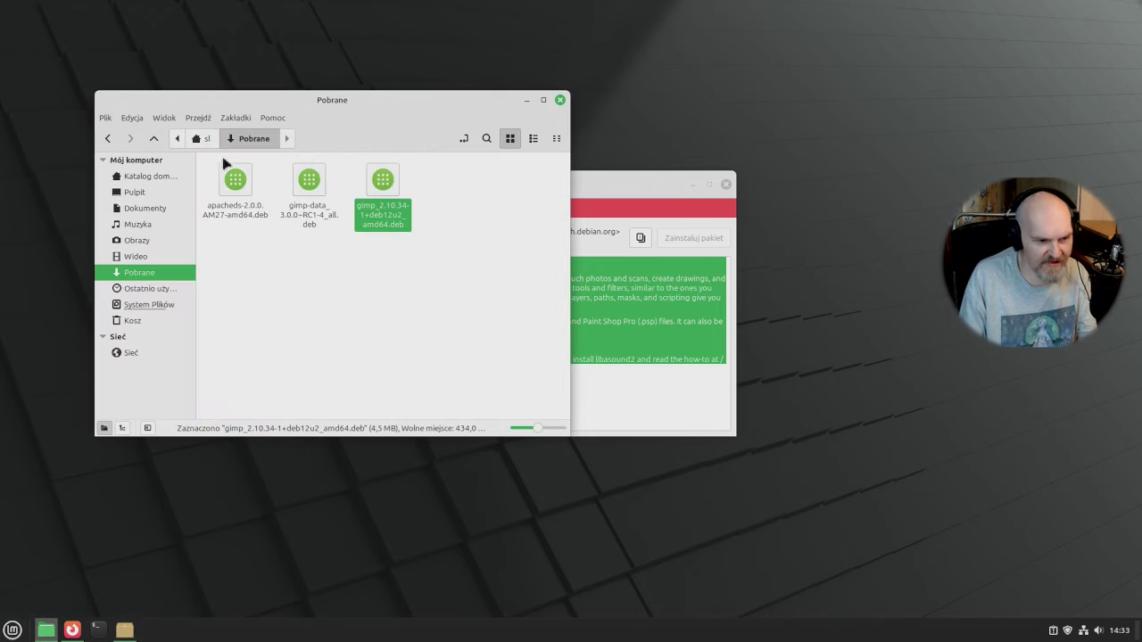
double_click(235, 179)
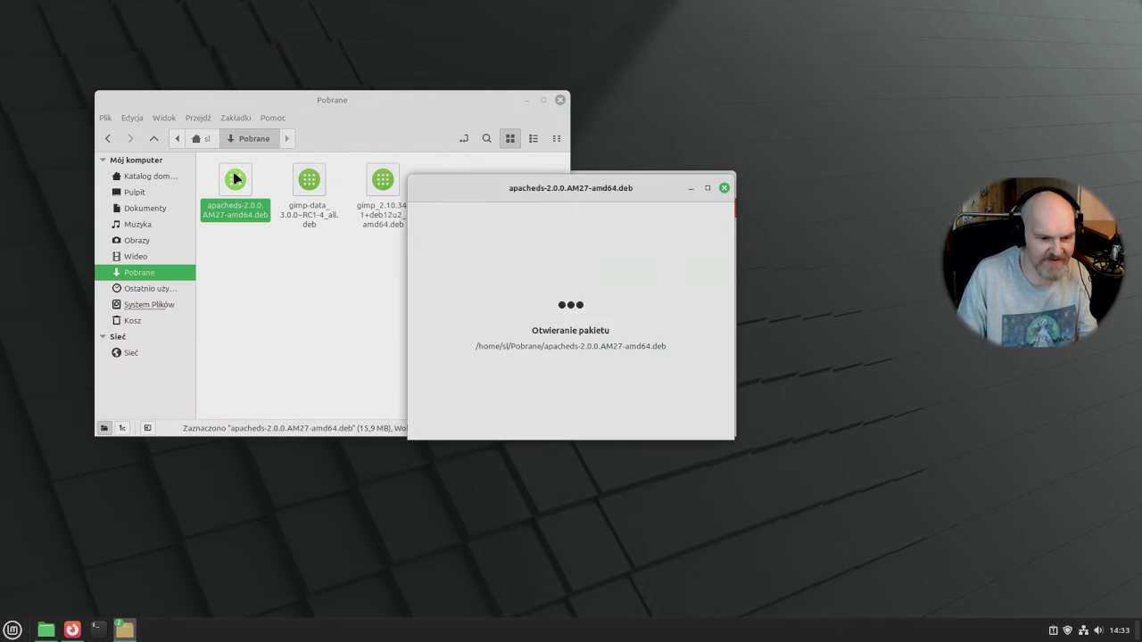
drag(600, 185, 425, 314)
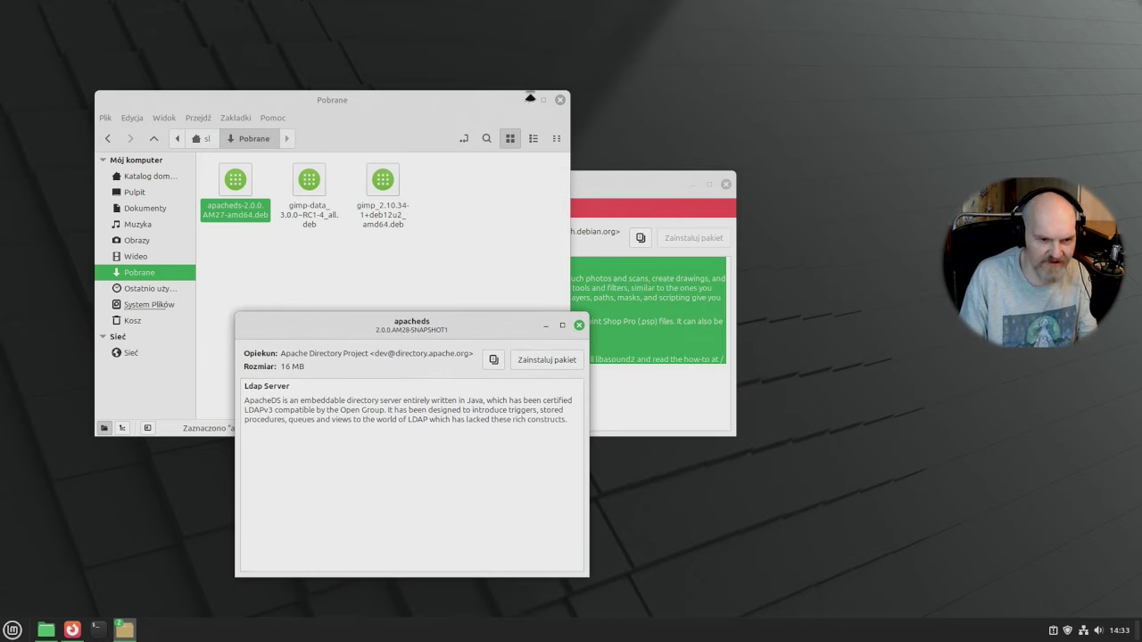
click(526, 100)
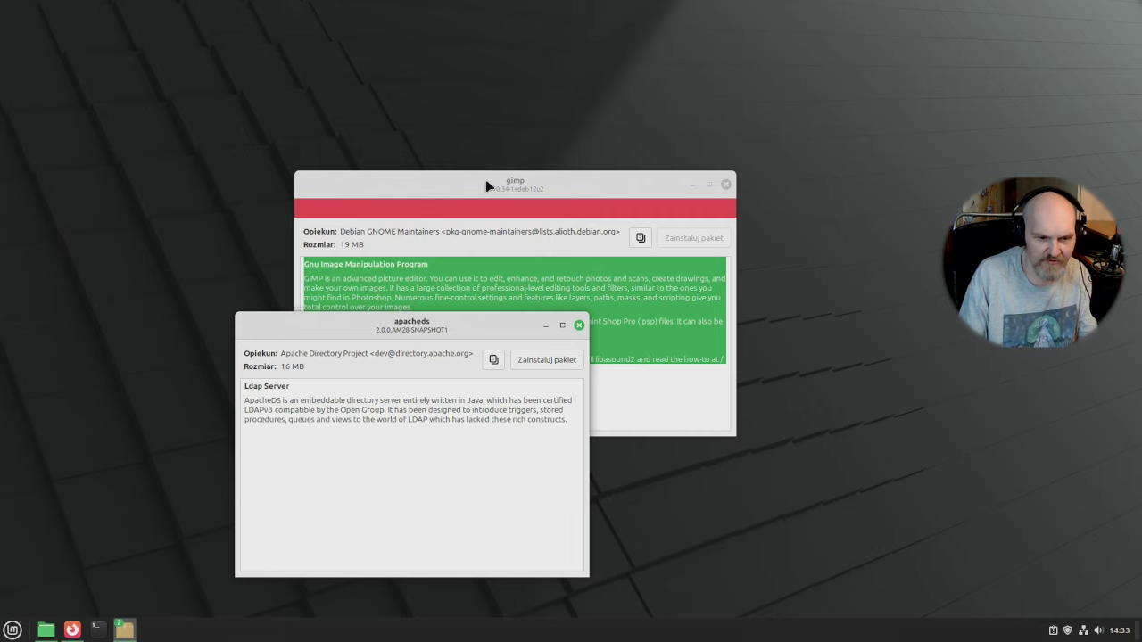
- Move the gimp and apacheds windows apart and install the apacheds package, authenticating with the account password
drag(486, 184, 834, 56)
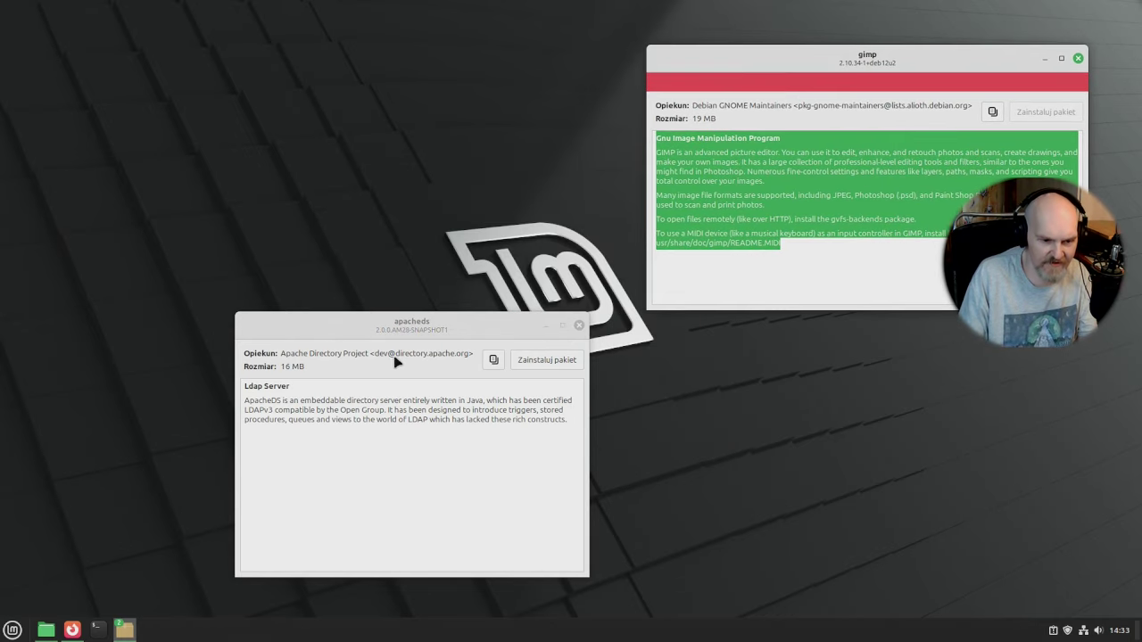
drag(395, 330, 361, 247)
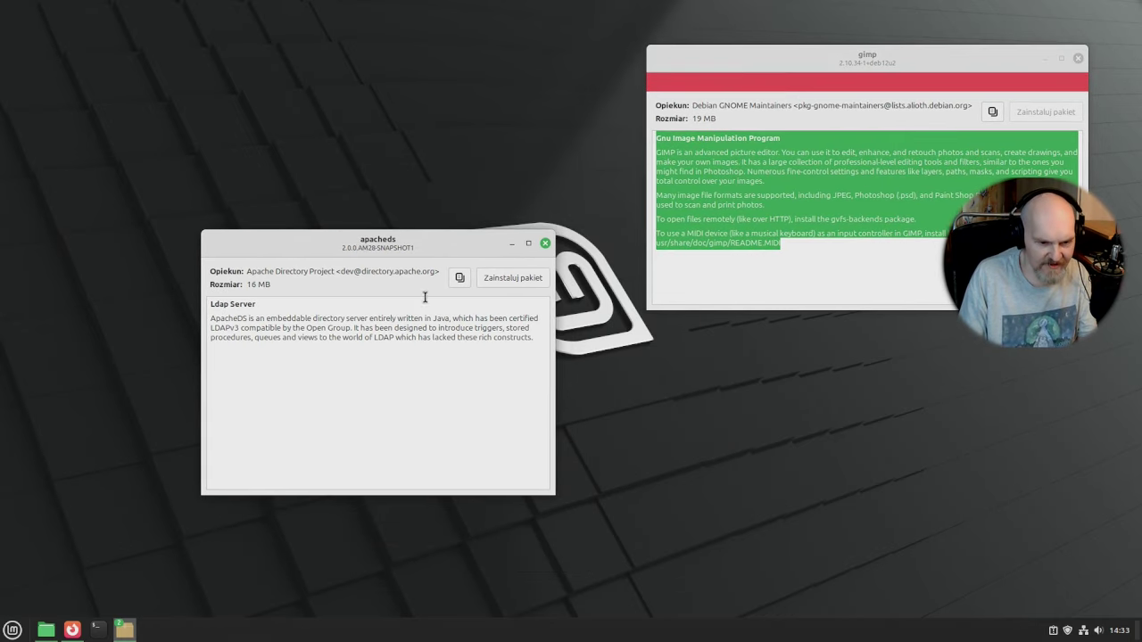
click(529, 282)
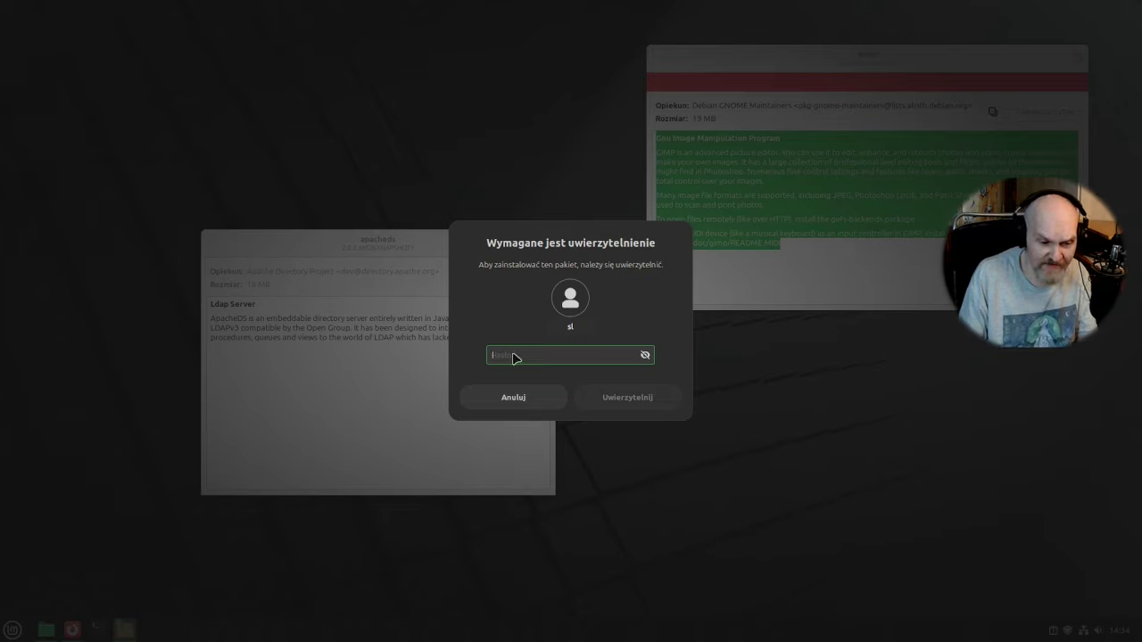
text(a)
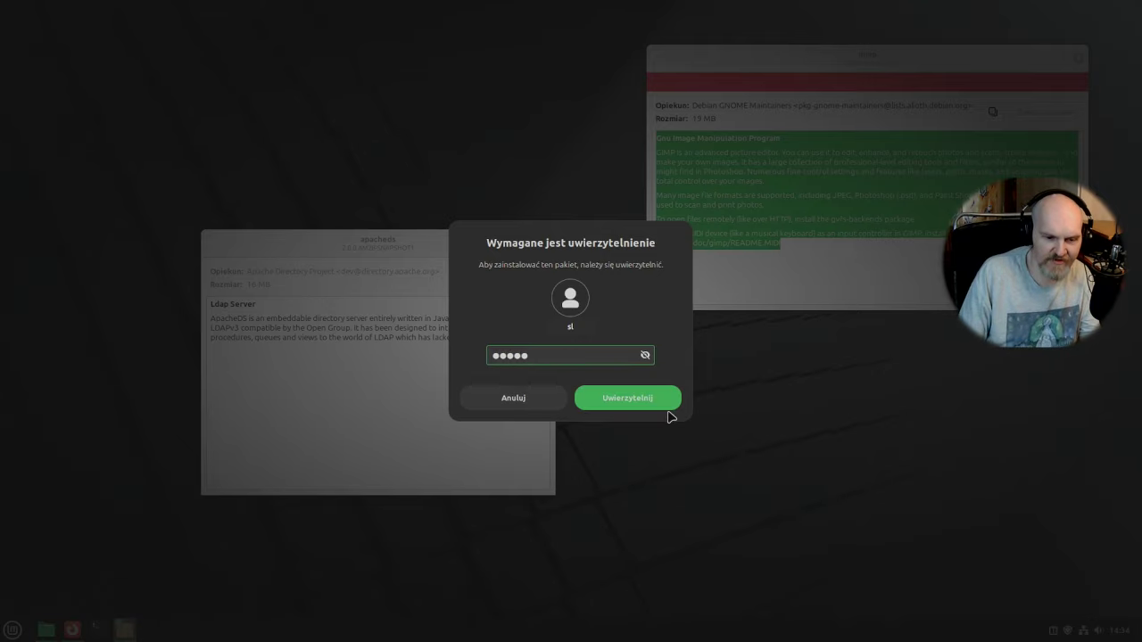
click(625, 397)
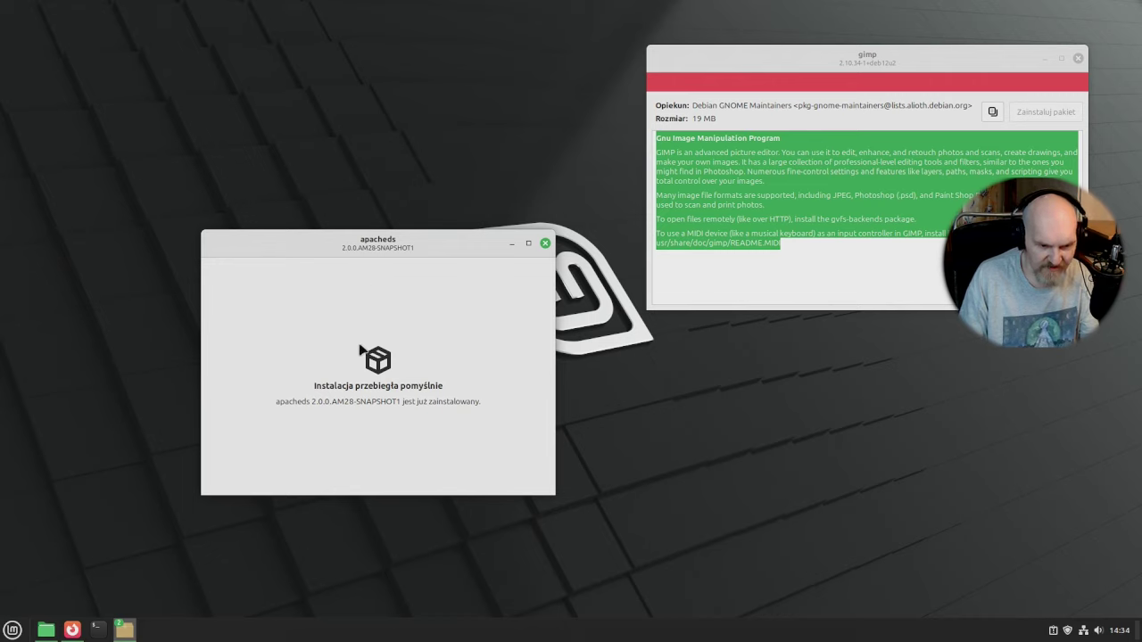
drag(406, 246, 471, 174)
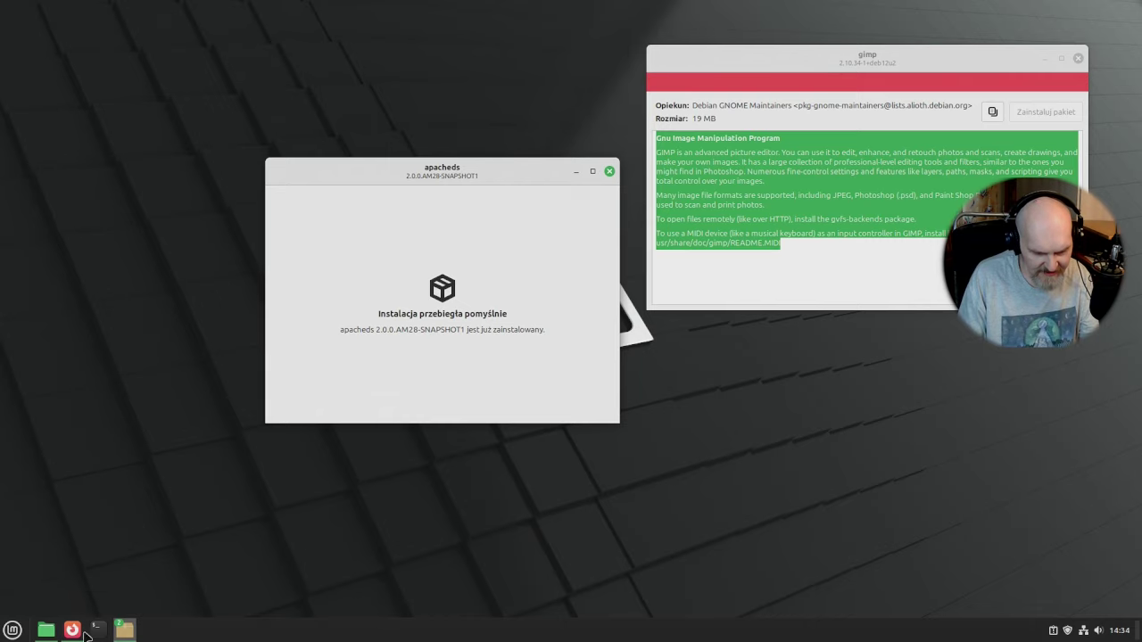
- Switch to Firefox and read about Captain, the benefits of the APT transition and downgrading foreign packages
click(289, 477)
scroll(624, 279, down, 2)
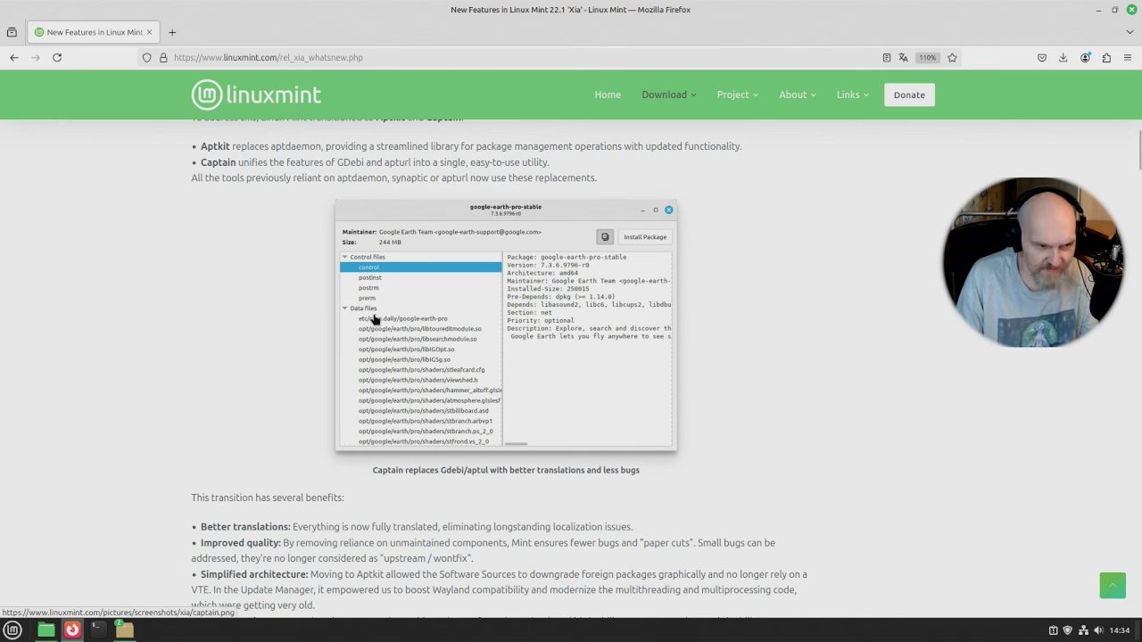
scroll(339, 299, down, 5)
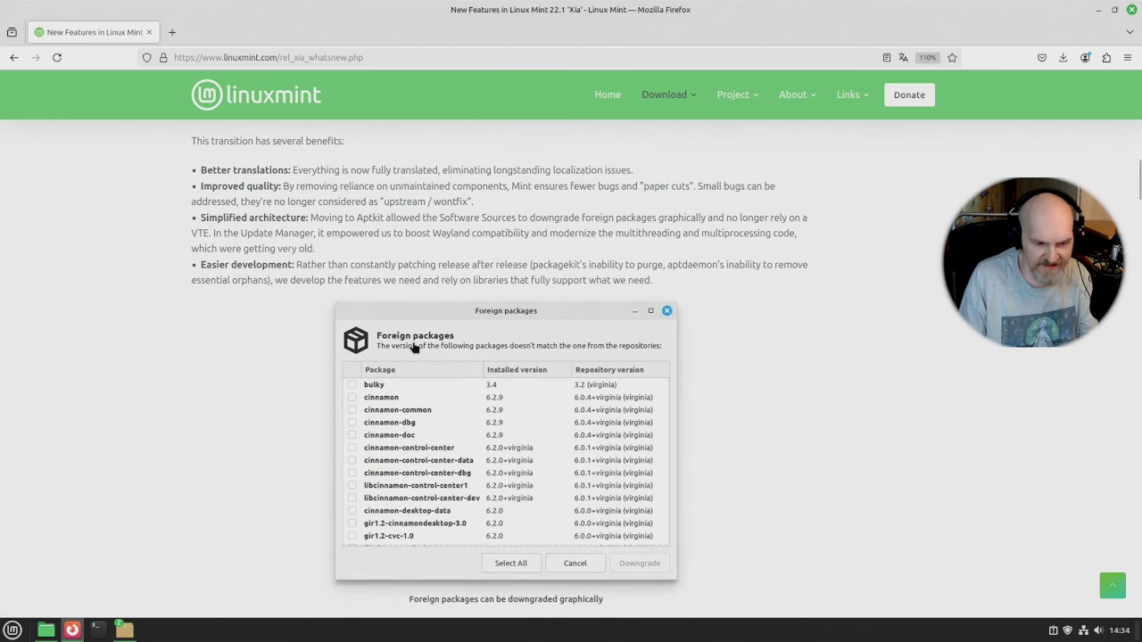
scroll(671, 316, up, 4)
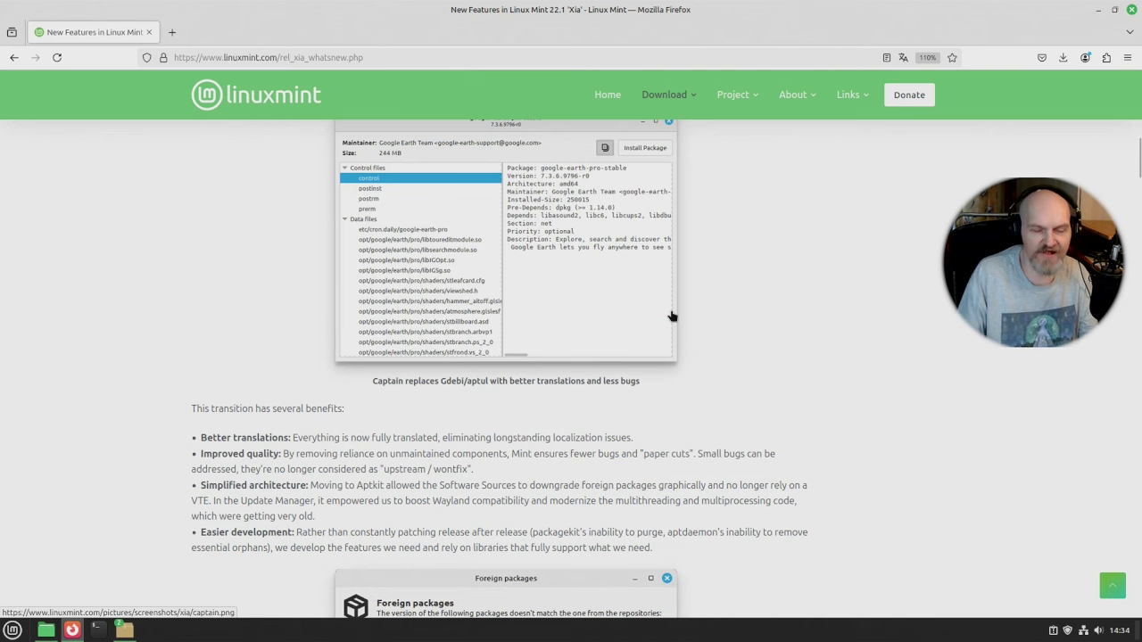
scroll(643, 378, down, 4)
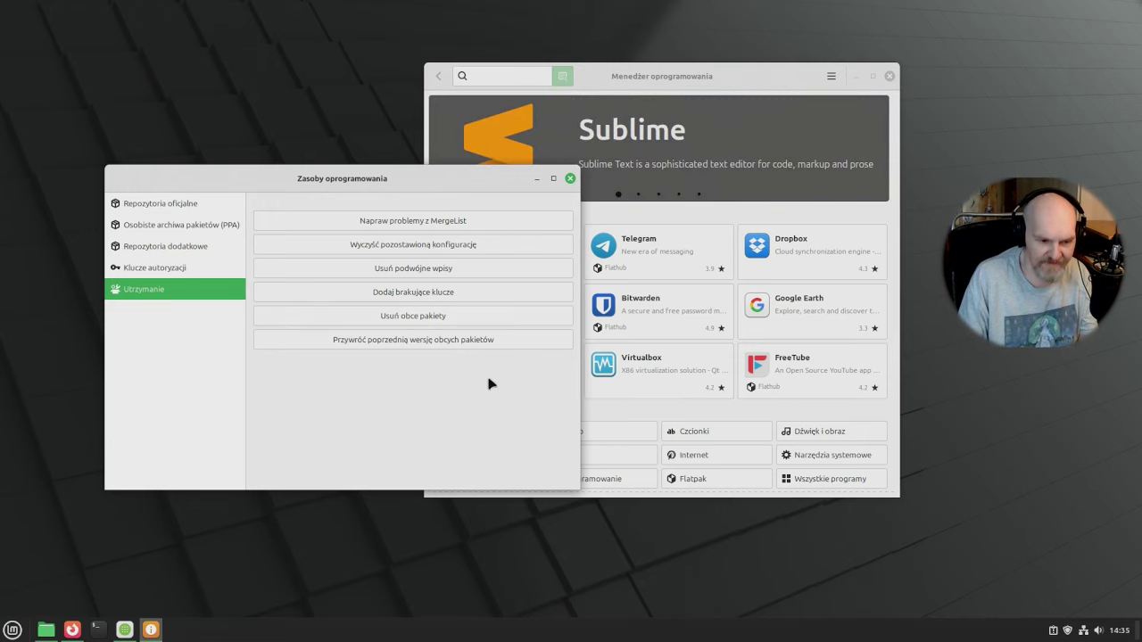
- Check the list of removable foreign packages in the Utrzymanie section of Zasoby oprogramowania, and cancel without removing anything
click(449, 320)
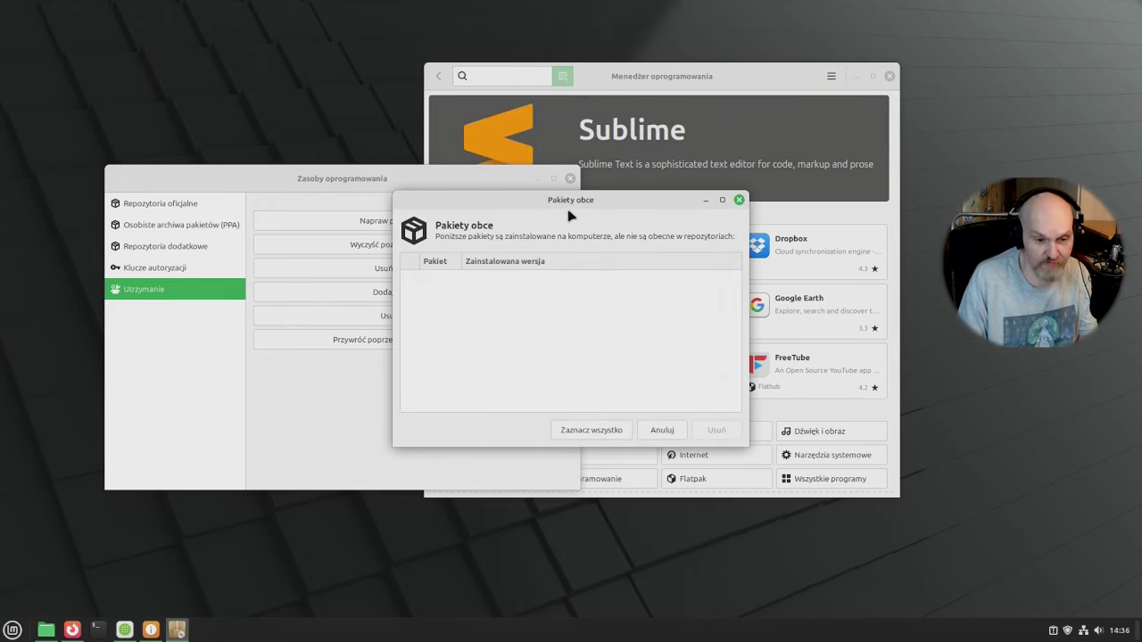
drag(572, 205, 539, 231)
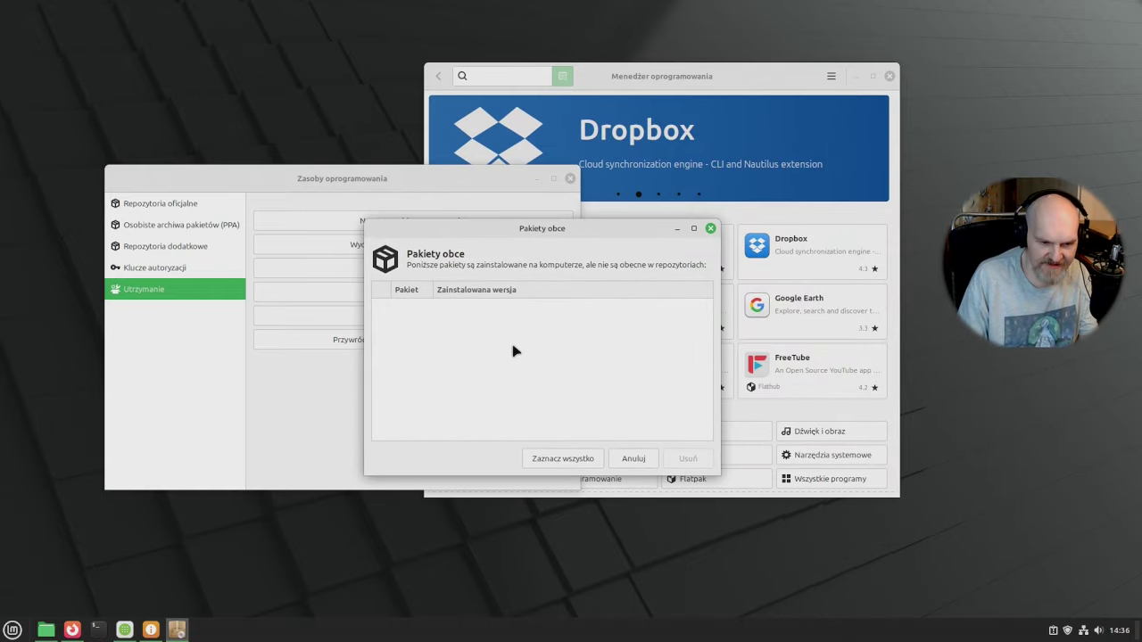
click(620, 456)
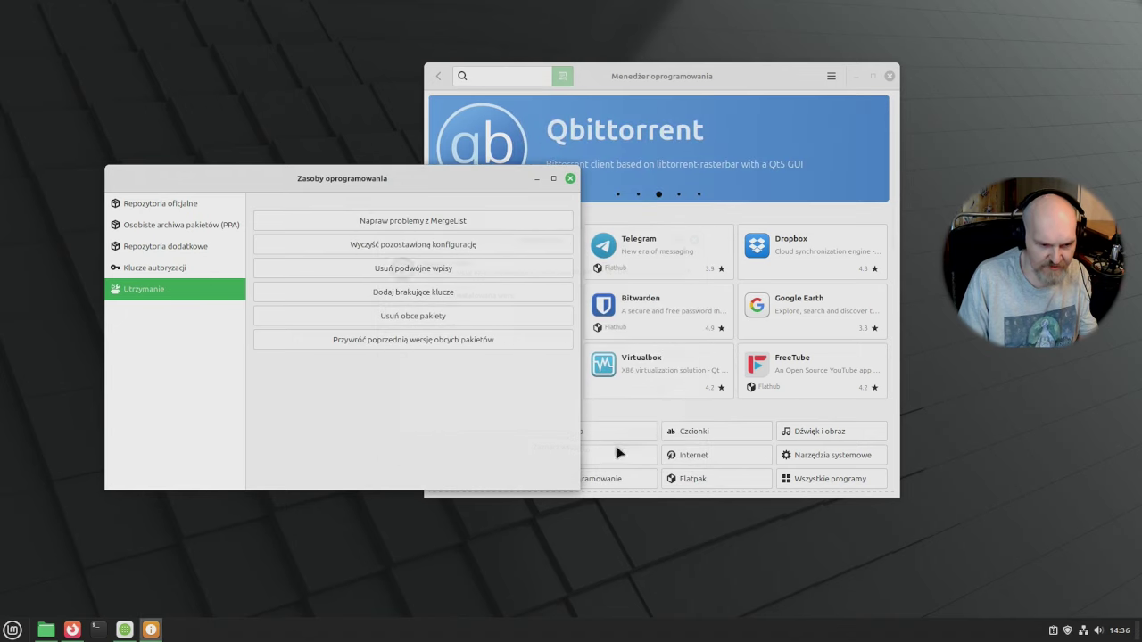
- Check which foreign packages can be restored to their repository version, highlight apacheds and cancel without downgrading
click(449, 344)
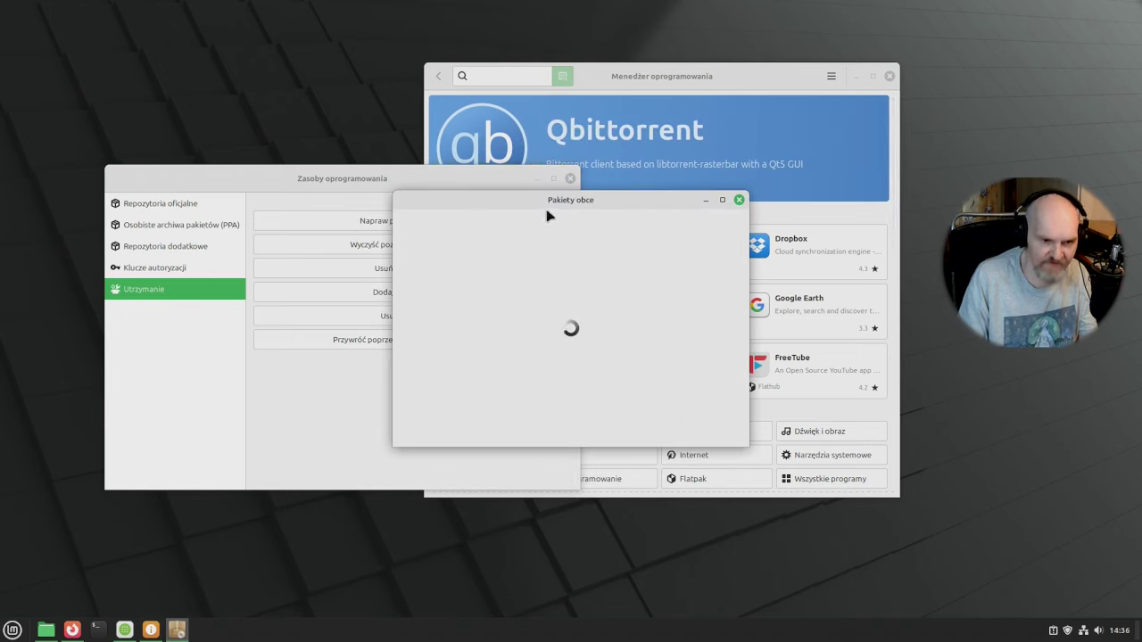
drag(580, 202, 512, 258)
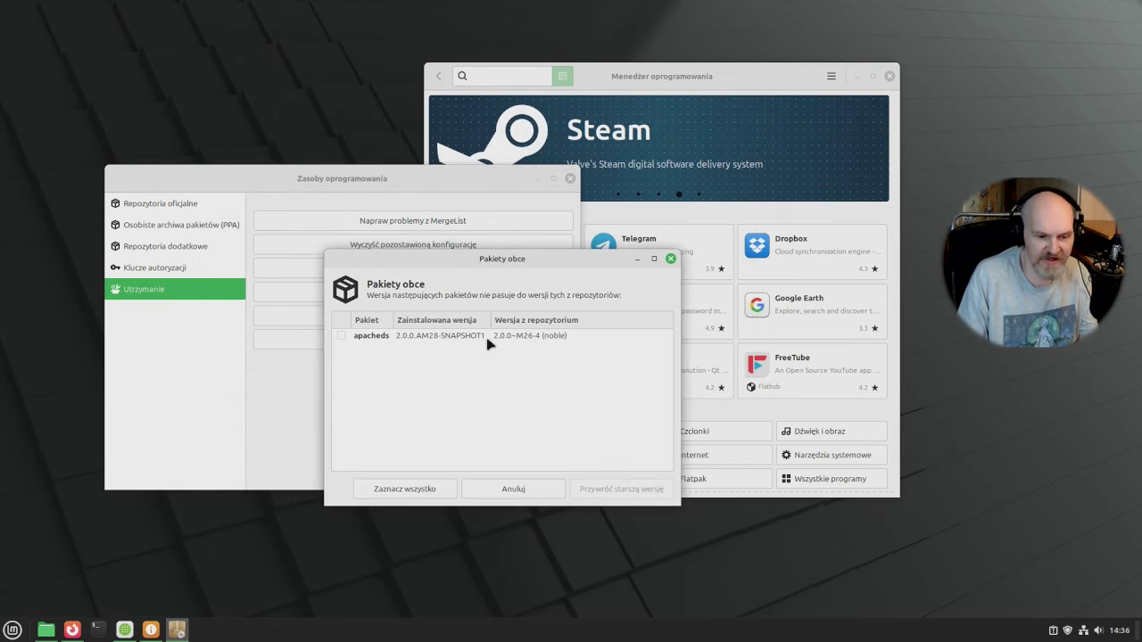
click(487, 337)
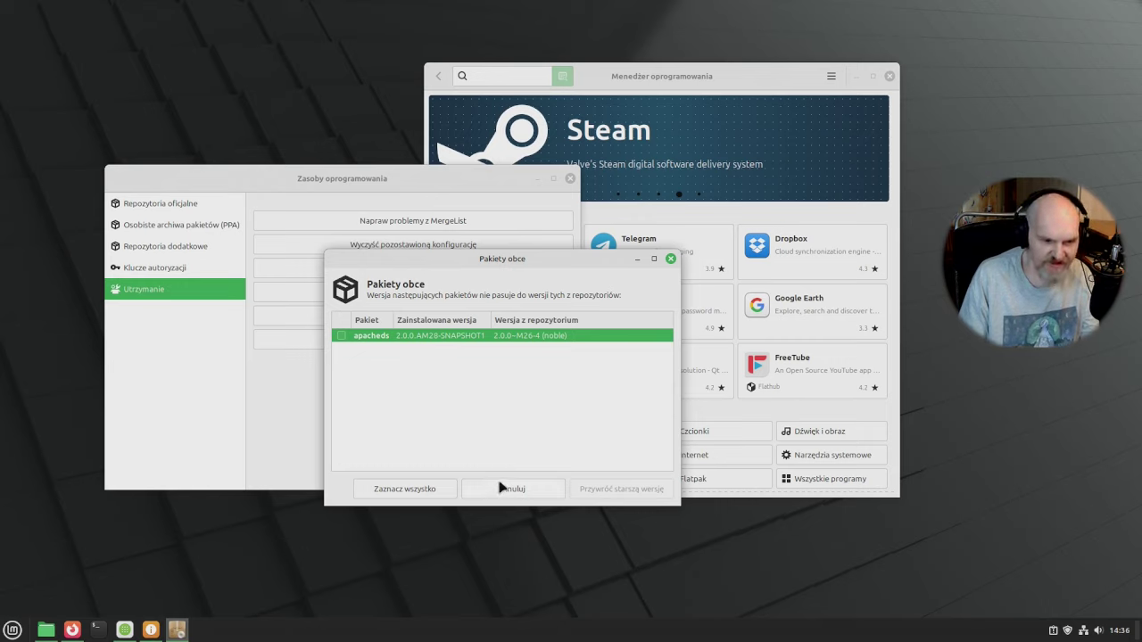
drag(531, 257, 550, 300)
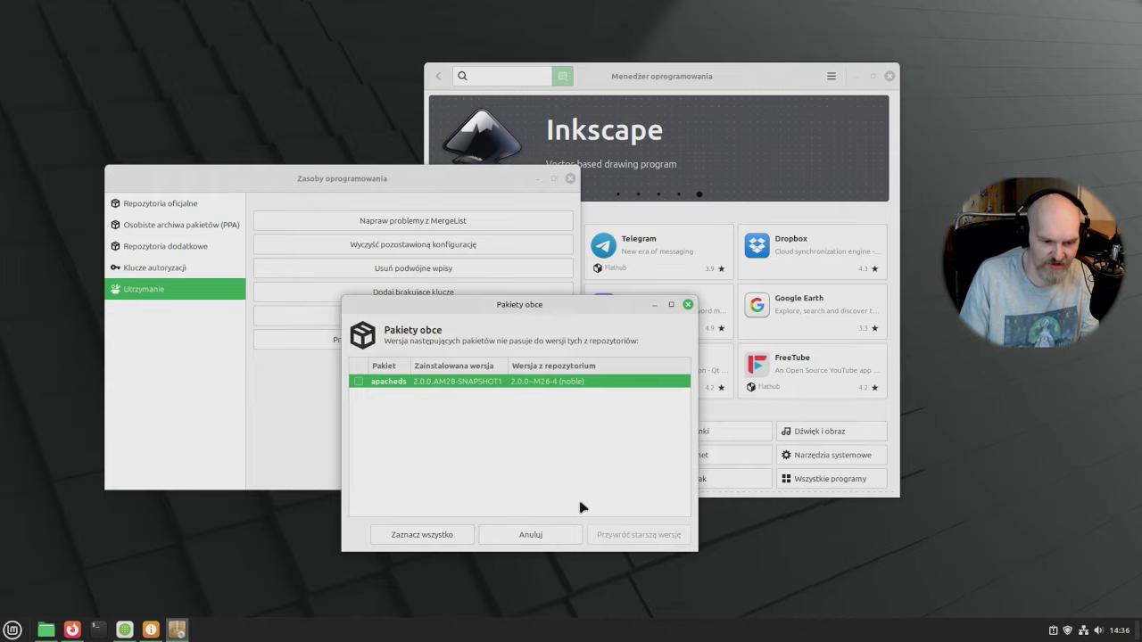
click(530, 541)
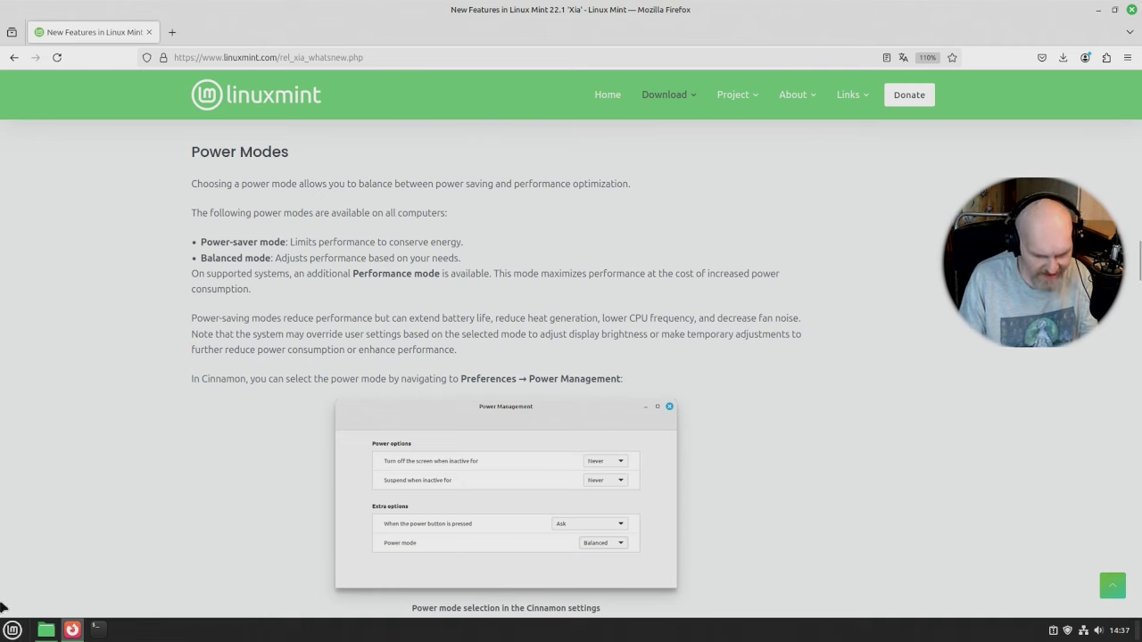
- Open the Zarządzanie energią settings, examine the options offered for Tryb zasilania and close the window
click(12, 630)
mouse_move(150, 540)
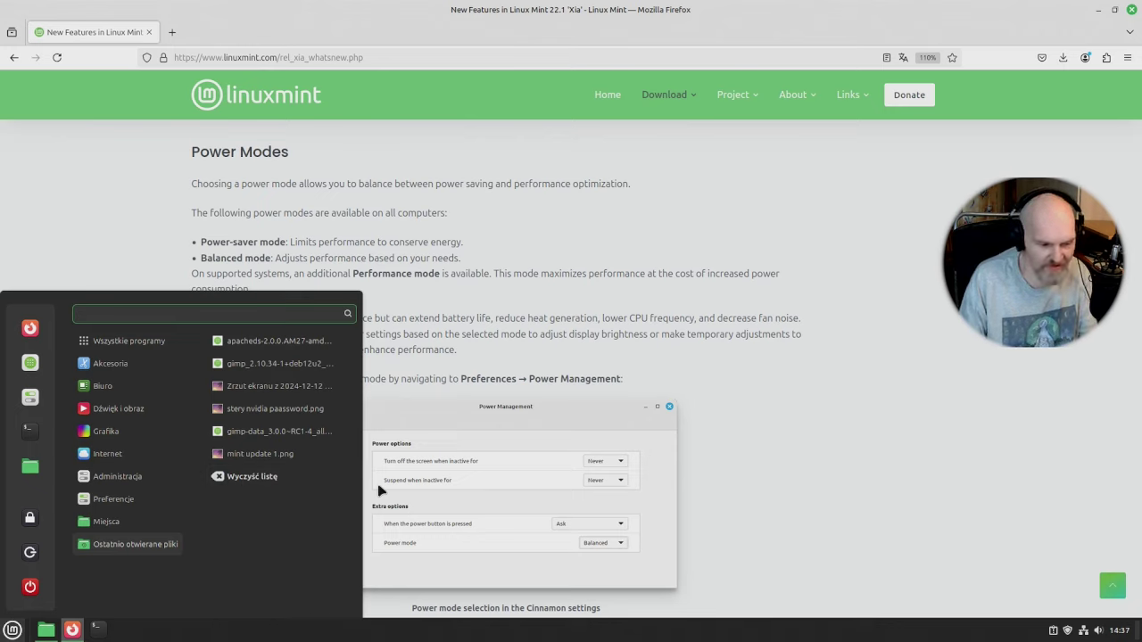
text(zasl)
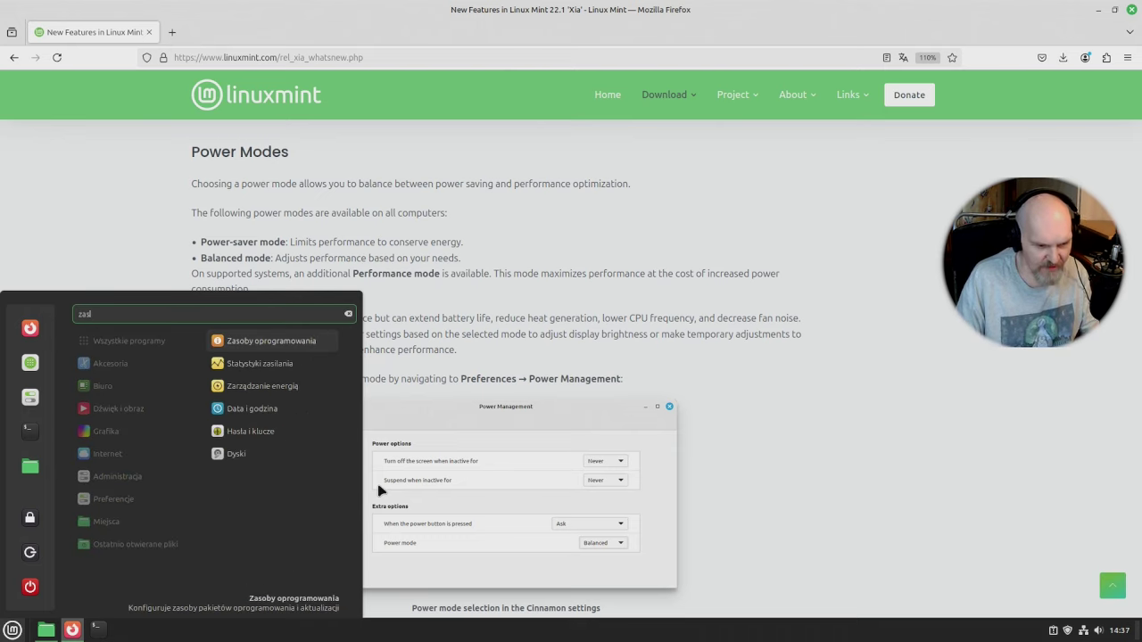
click(293, 382)
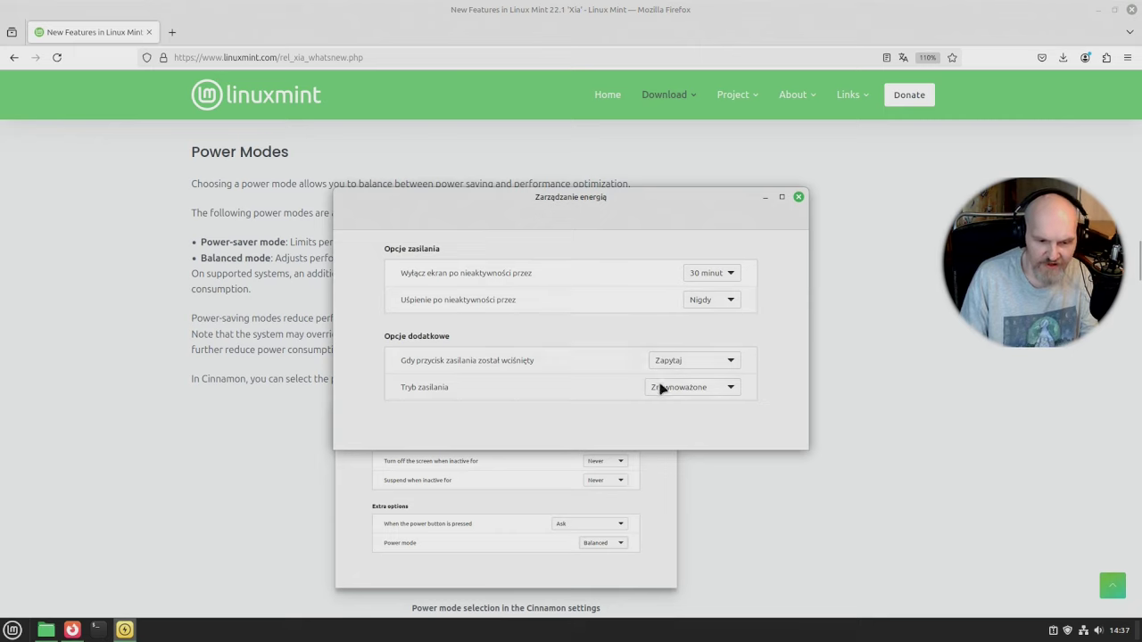
click(664, 387)
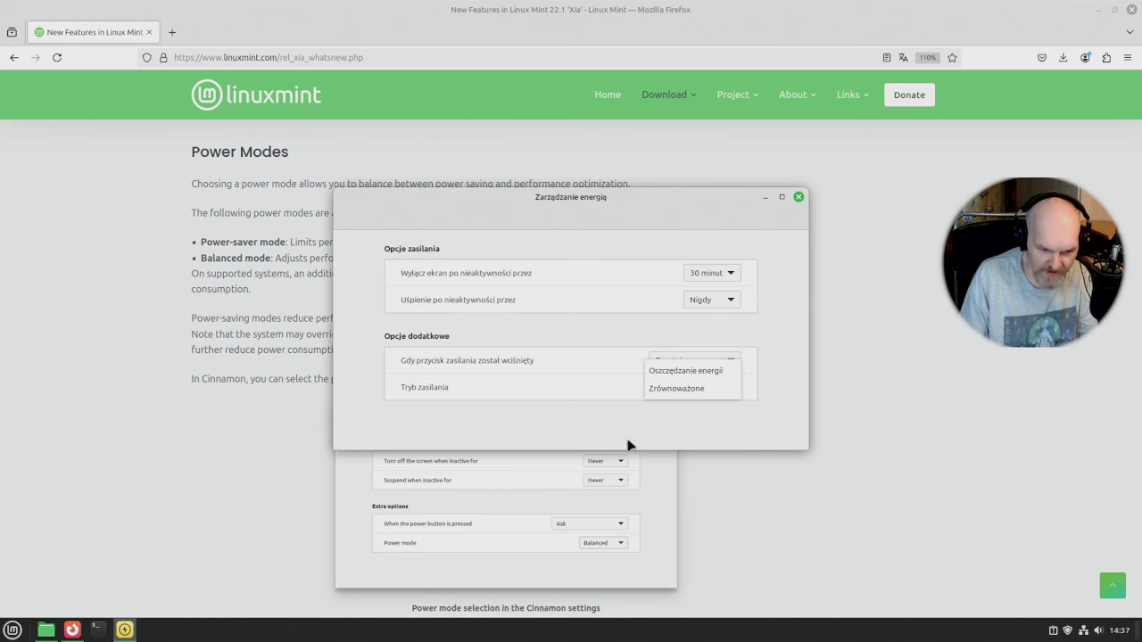
click(799, 197)
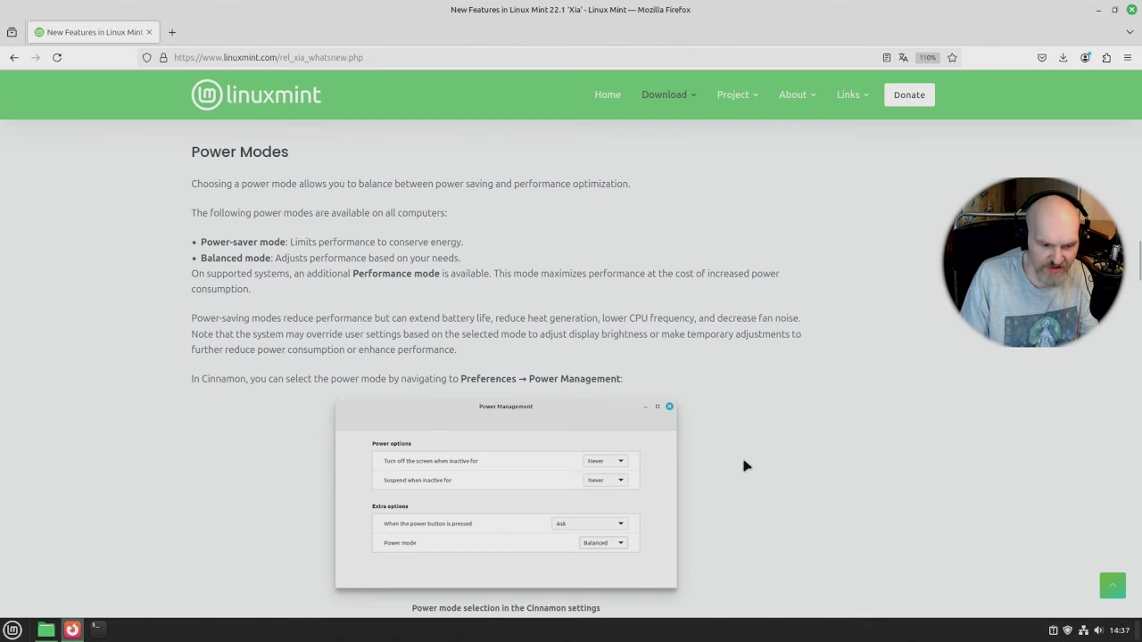
- Read the rest of the Power Modes section and the Night Light section on the New Features page
scroll(744, 466, down, 2)
scroll(704, 484, down, 3)
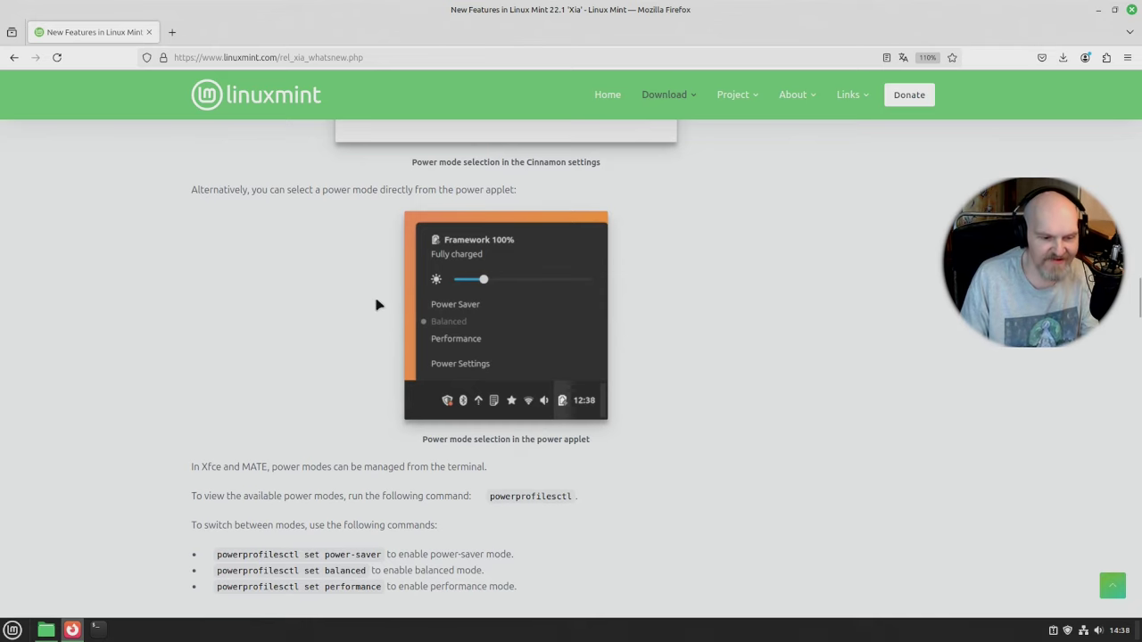
scroll(723, 408, down, 2)
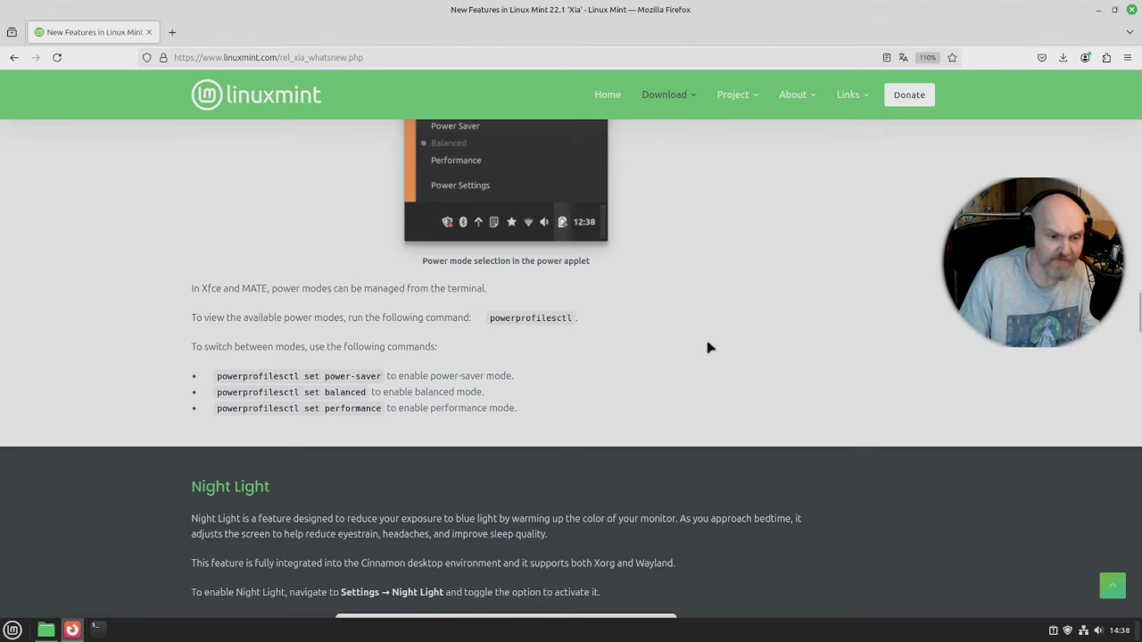
scroll(701, 350, up, 3)
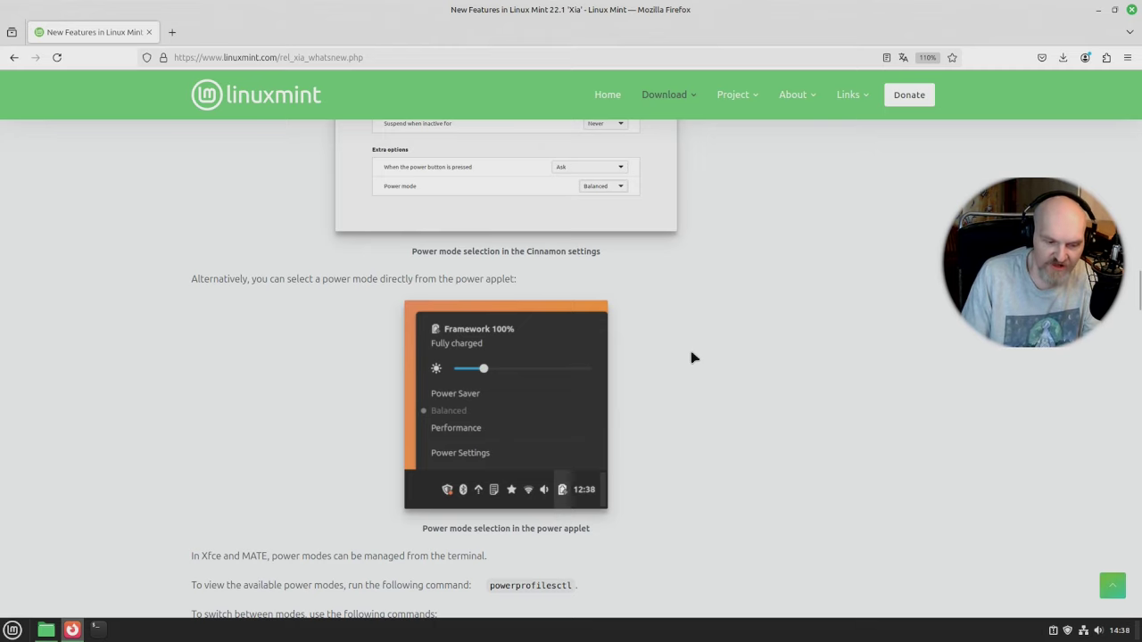
scroll(685, 367, down, 2)
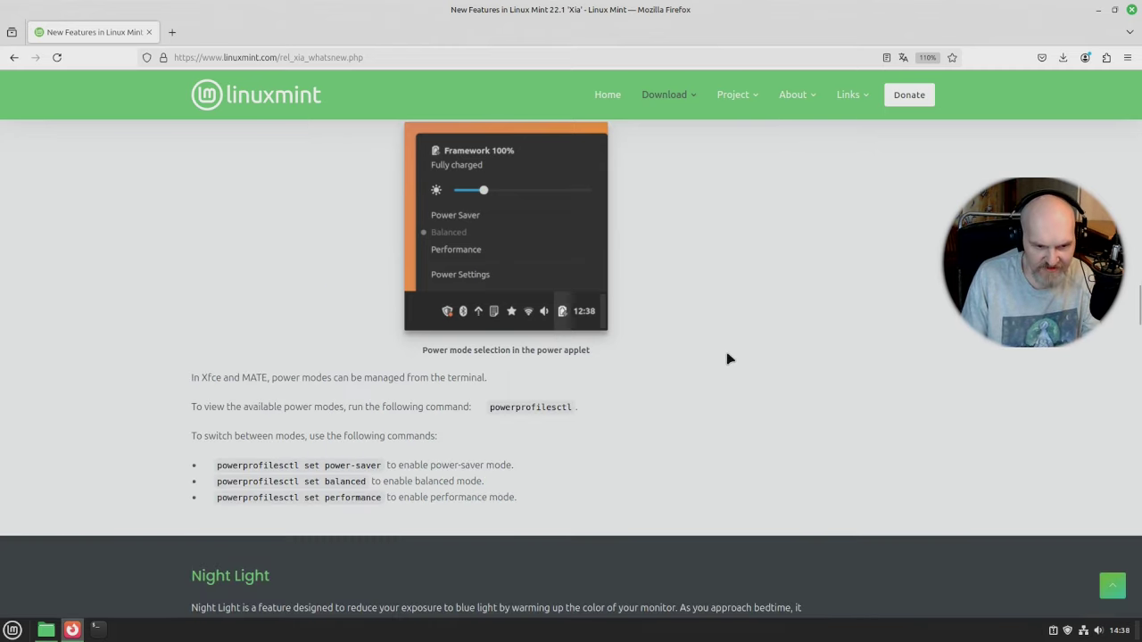
scroll(634, 290, up, 1)
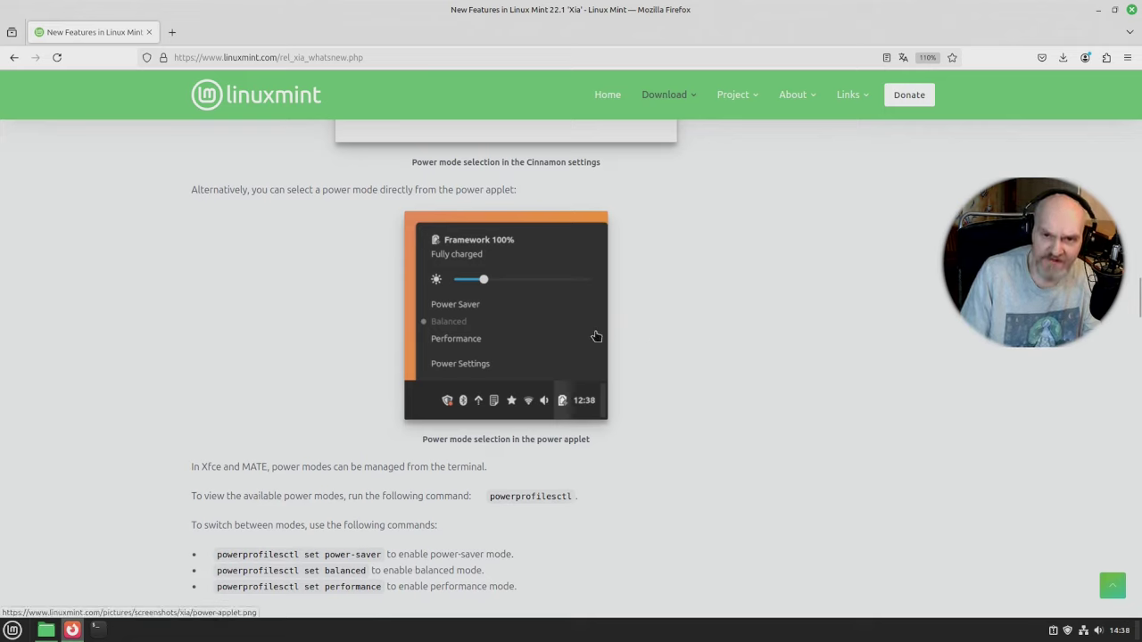
scroll(610, 349, down, 7)
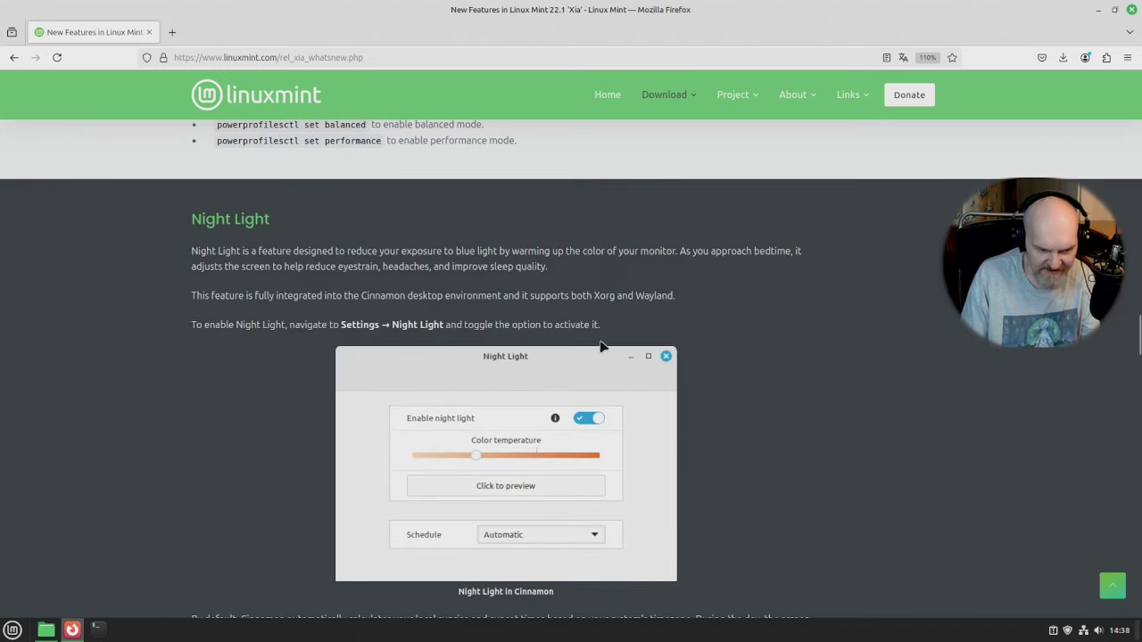
scroll(304, 339, up, 1)
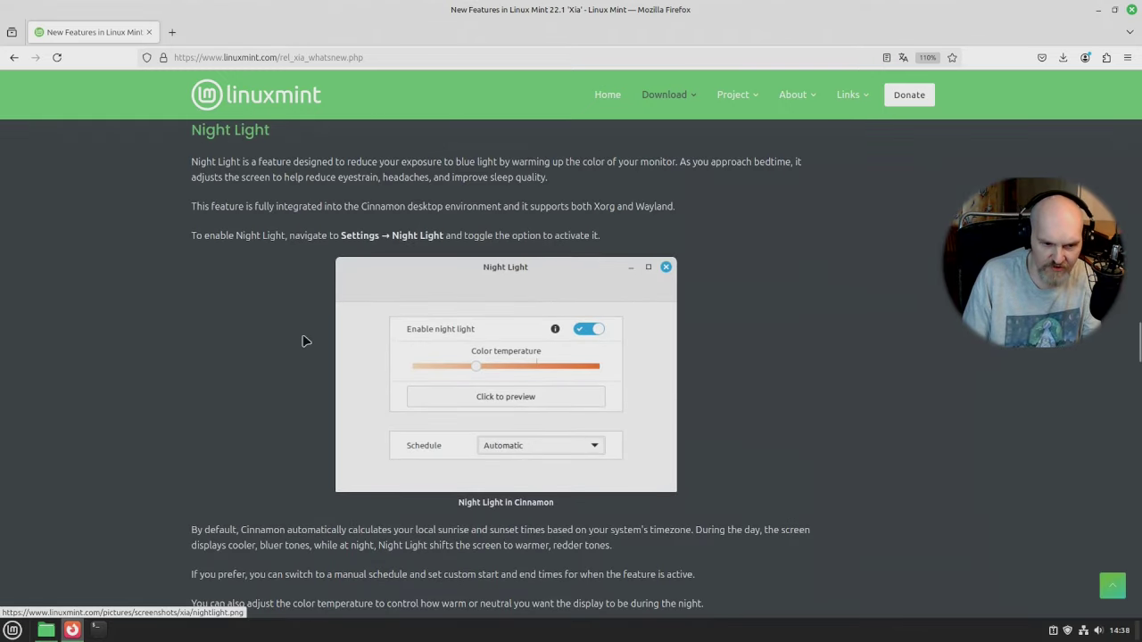
- Open the Nocne światło settings, minimise the browser behind them and turn night light on
key(super)
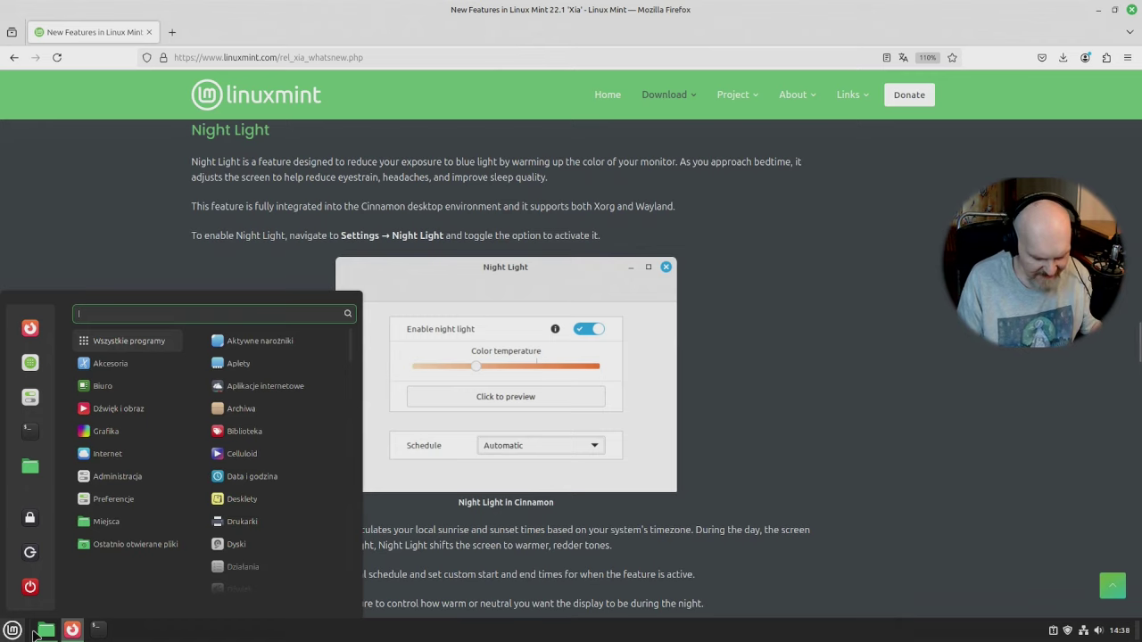
text(nl)
text(ight)
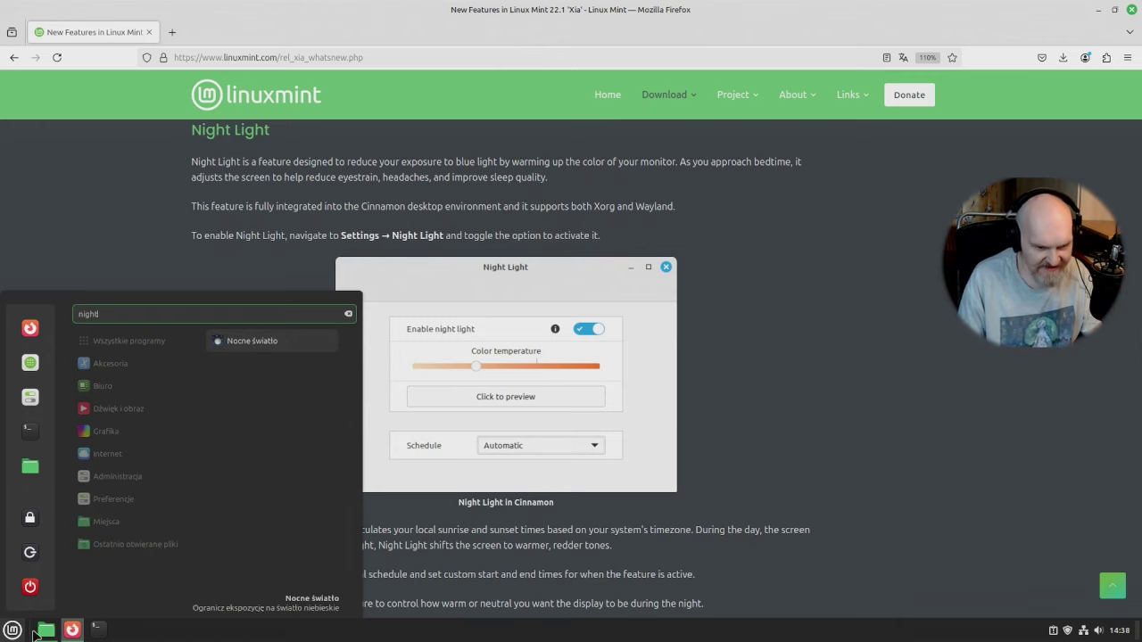
click(239, 346)
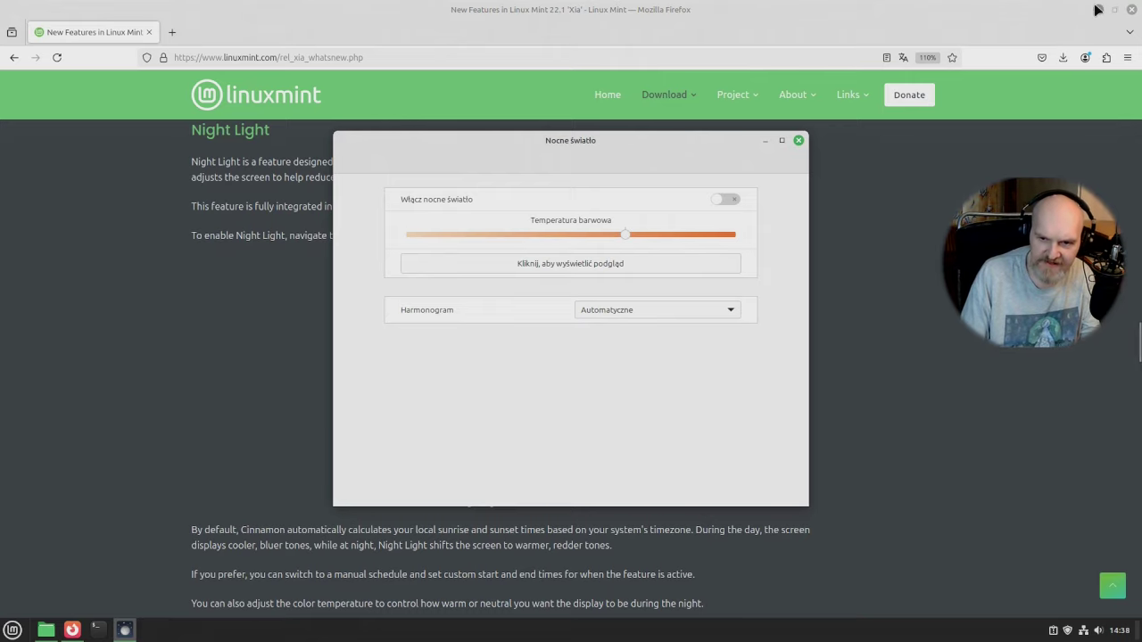
click(1101, 8)
drag(554, 145, 467, 114)
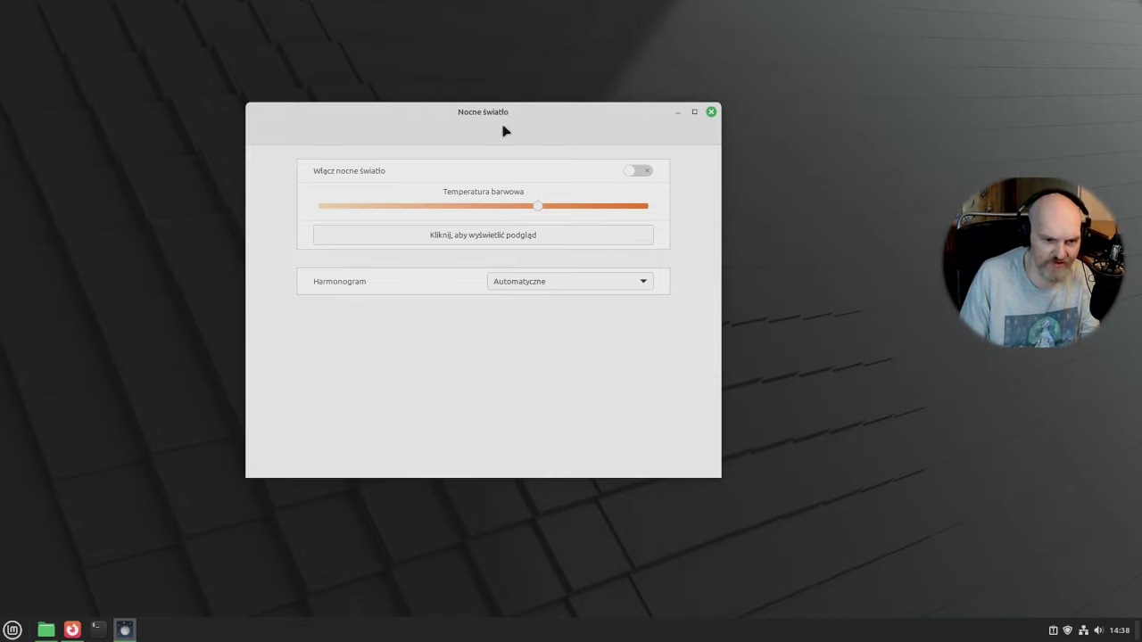
click(638, 171)
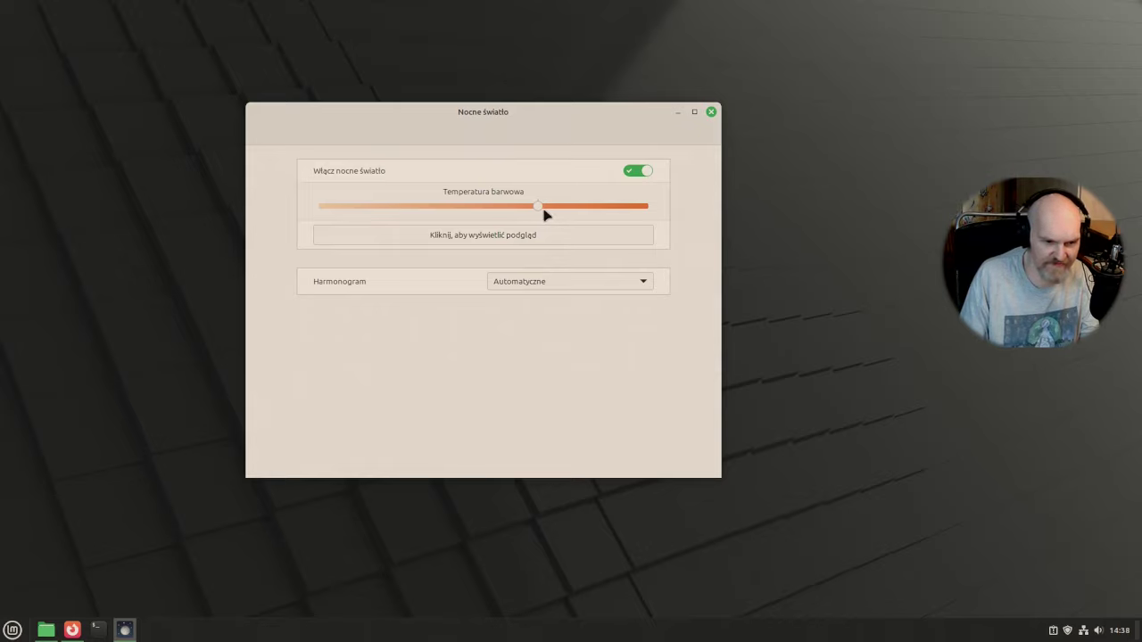
- Set the colour temperature to its warmest and schedule night light by specified start and end hours, starting at 01:15
drag(546, 214, 696, 224)
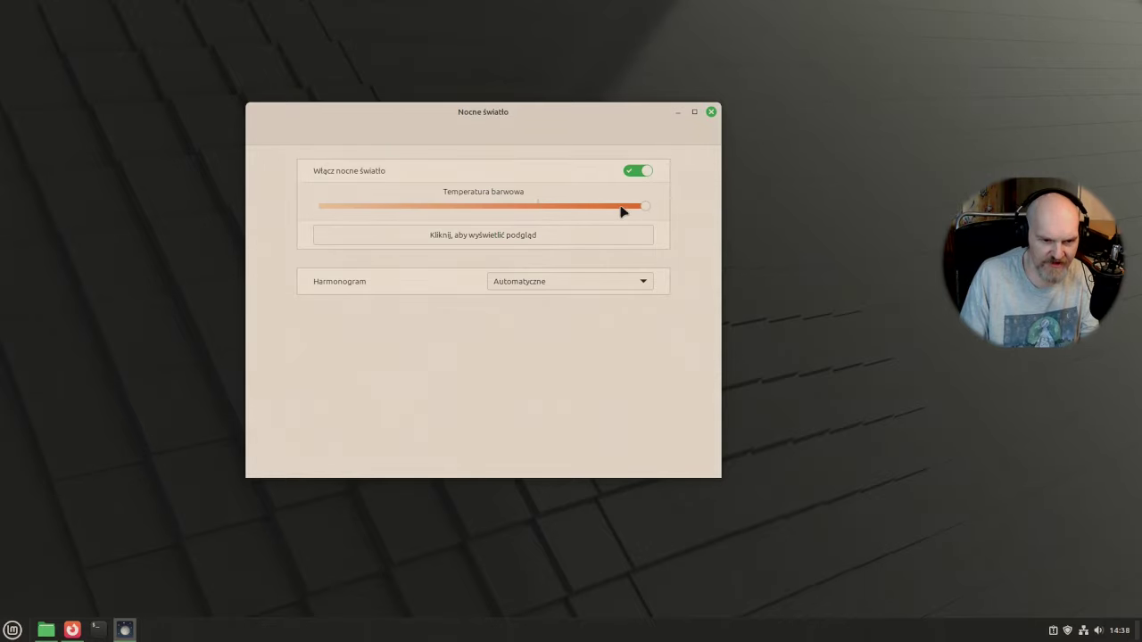
click(522, 282)
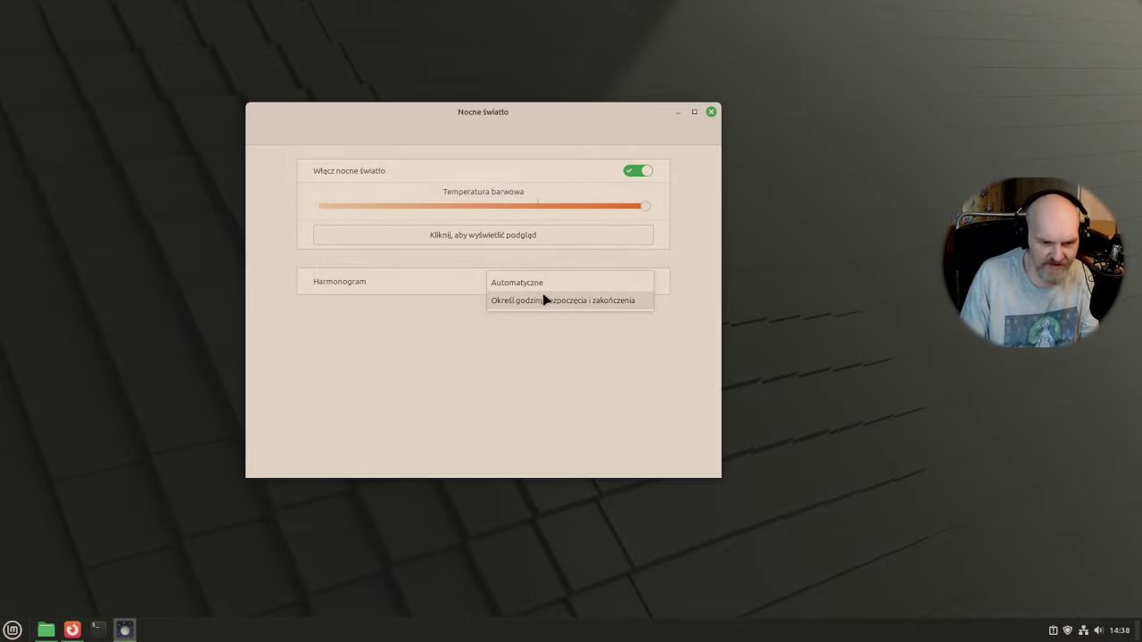
click(544, 300)
click(522, 345)
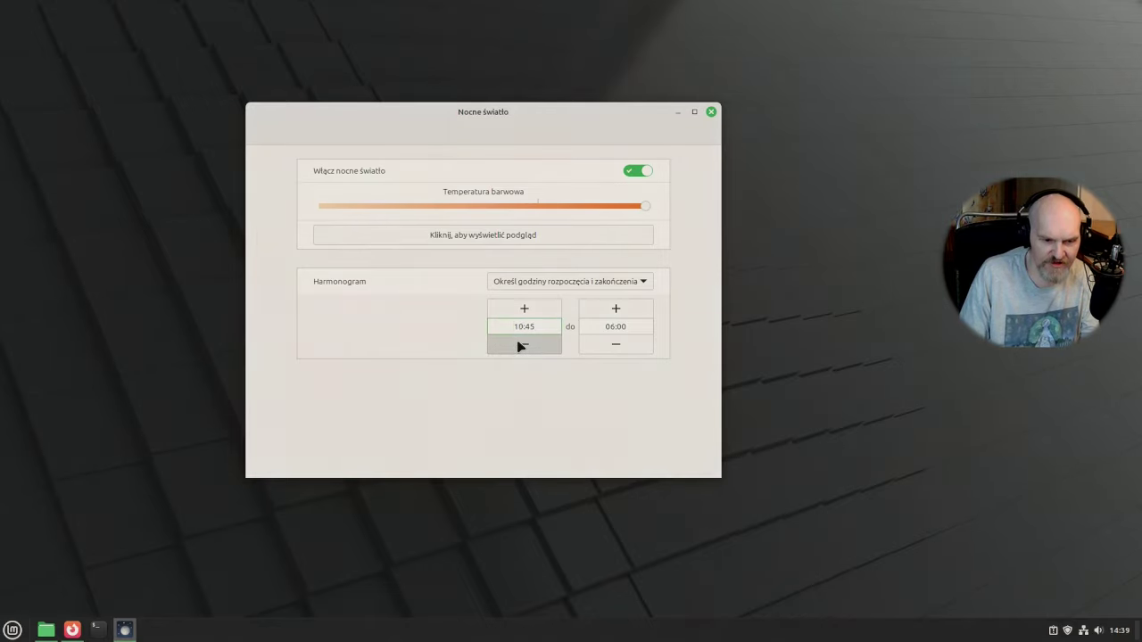
click(522, 347)
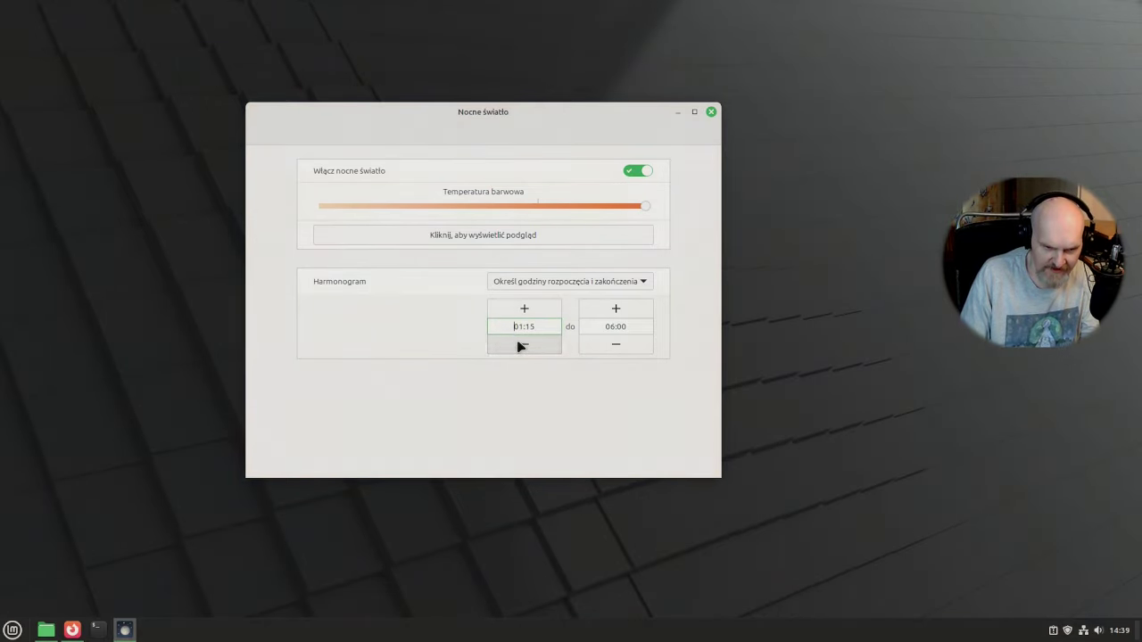
- Compare the schedule modes by switching Harmonogram between Automatyczne and Określ godziny rozpoczęcia i zakończenia, ending on the specified hours
click(557, 291)
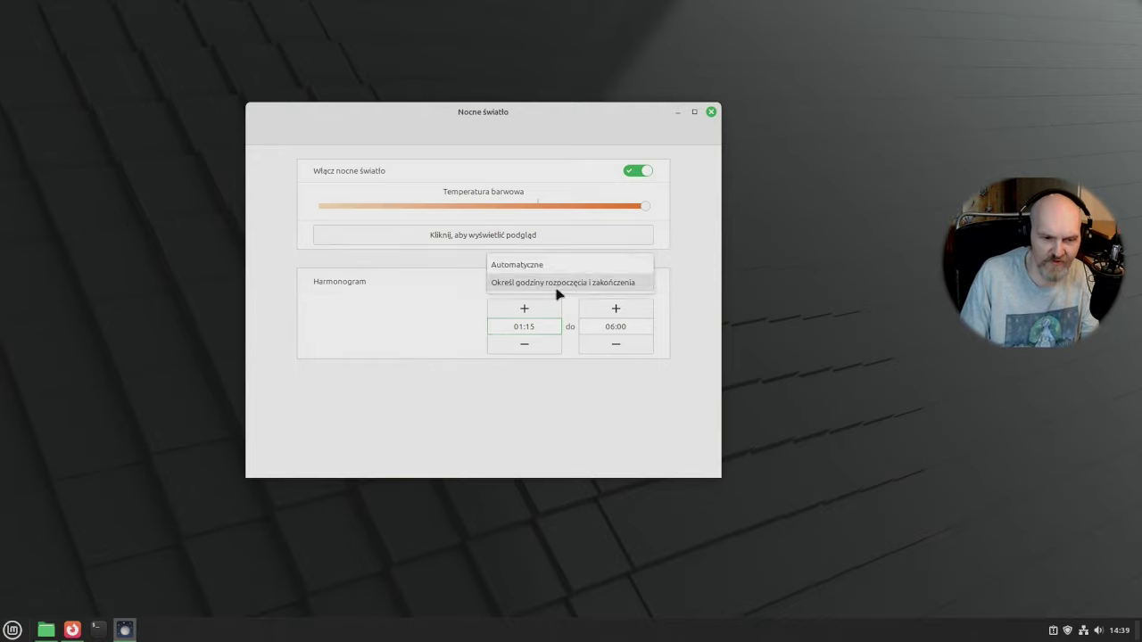
click(548, 268)
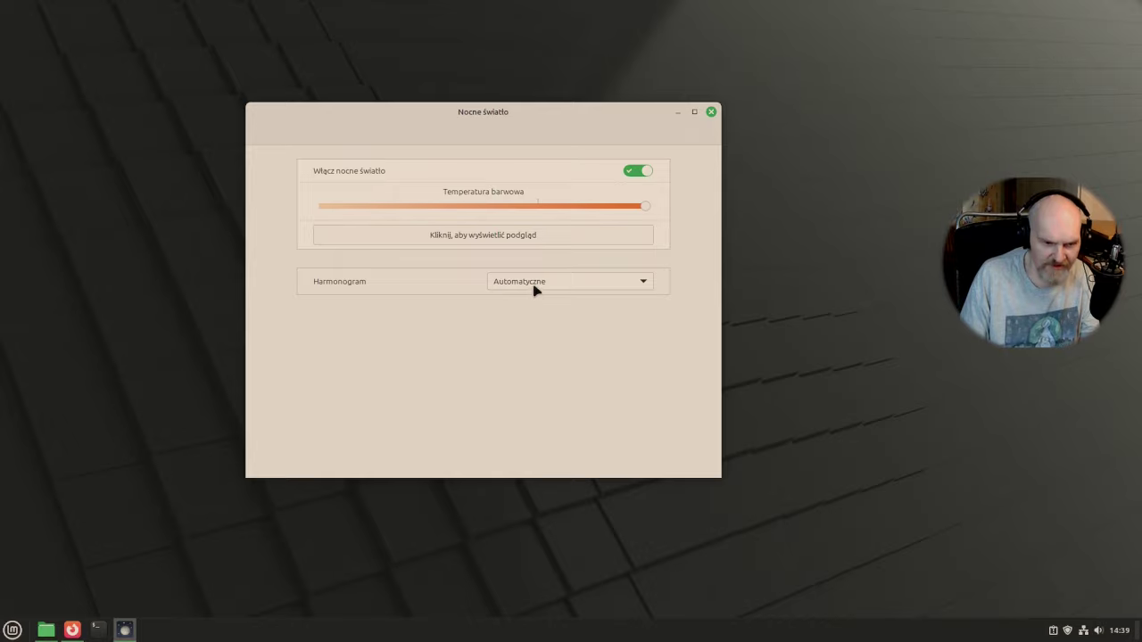
click(536, 290)
click(532, 305)
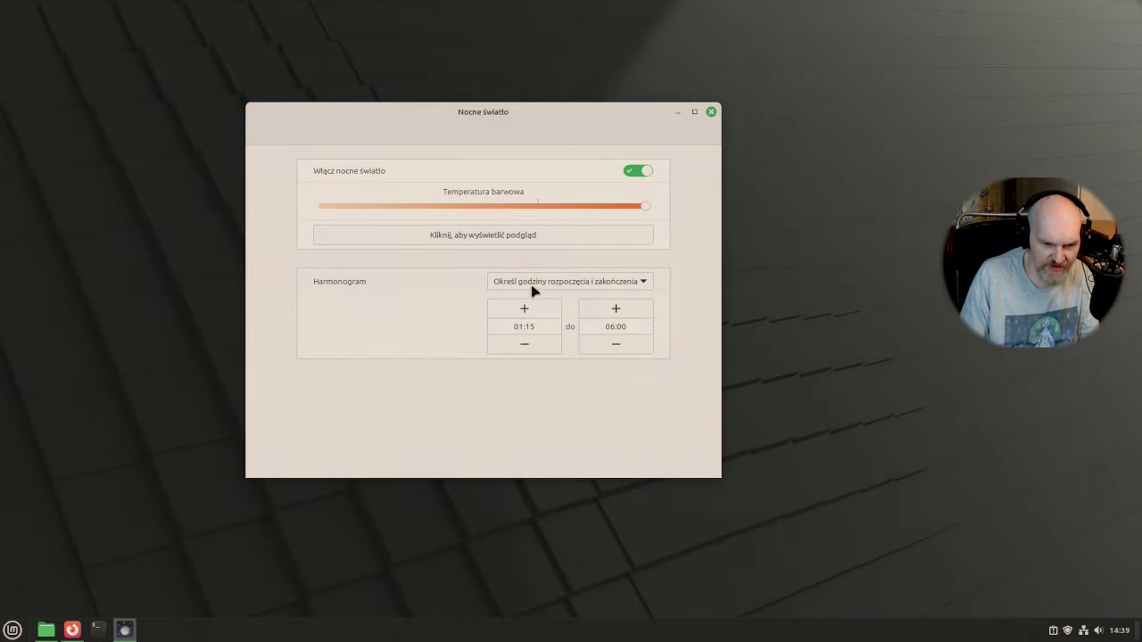
click(536, 280)
click(529, 269)
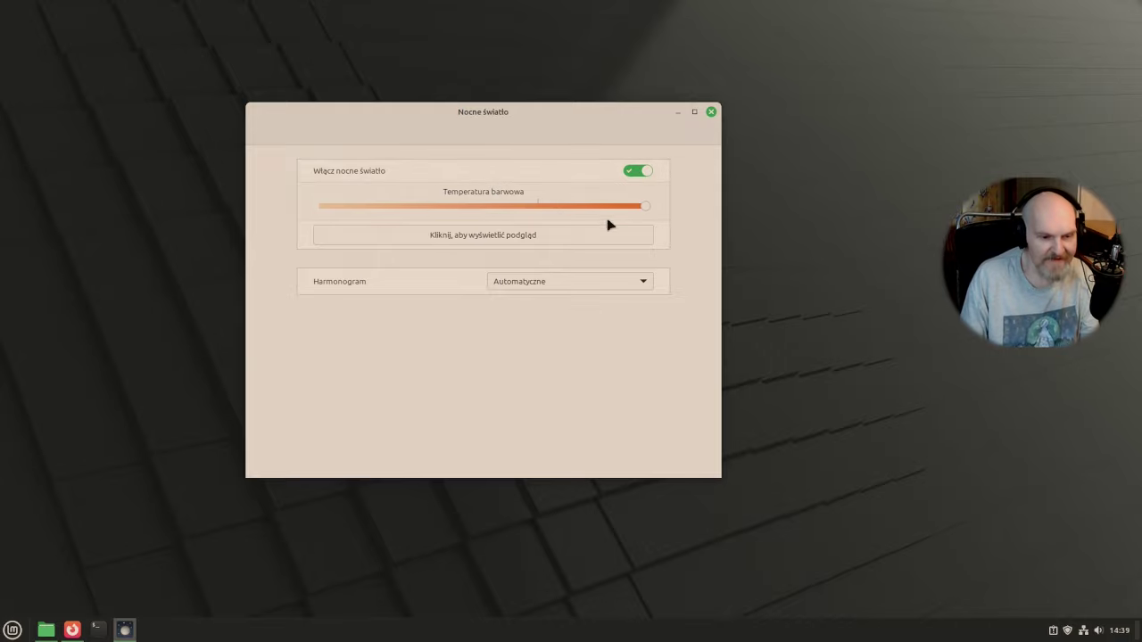
click(583, 283)
click(561, 302)
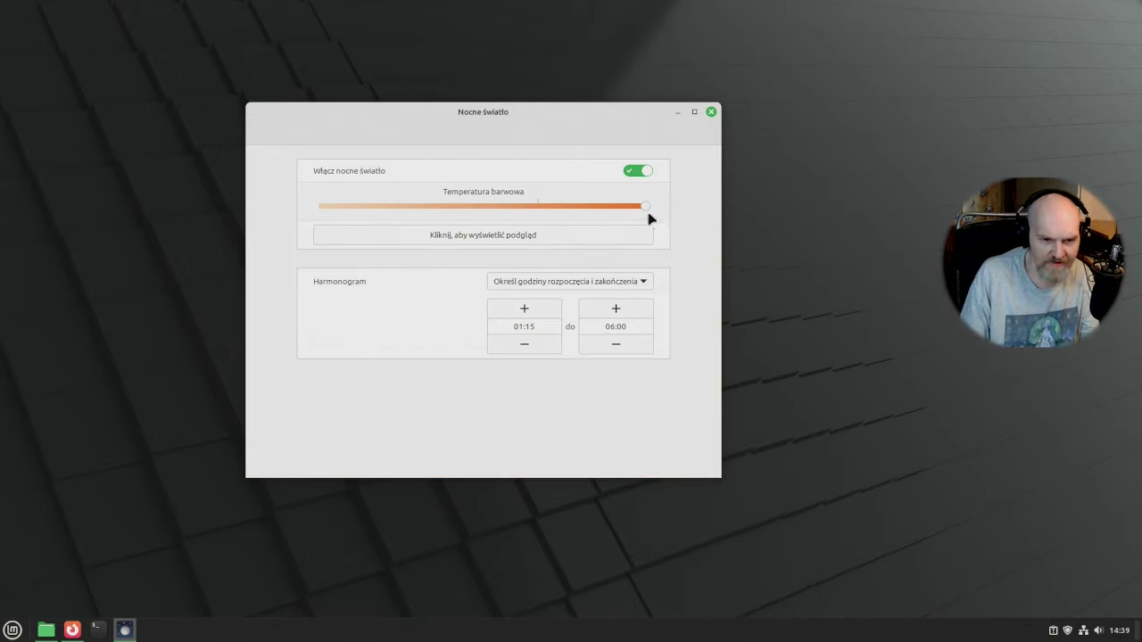
- Try a milder colour temperature, check the schedule choices and return the temperature to its warmest setting
drag(649, 218, 559, 277)
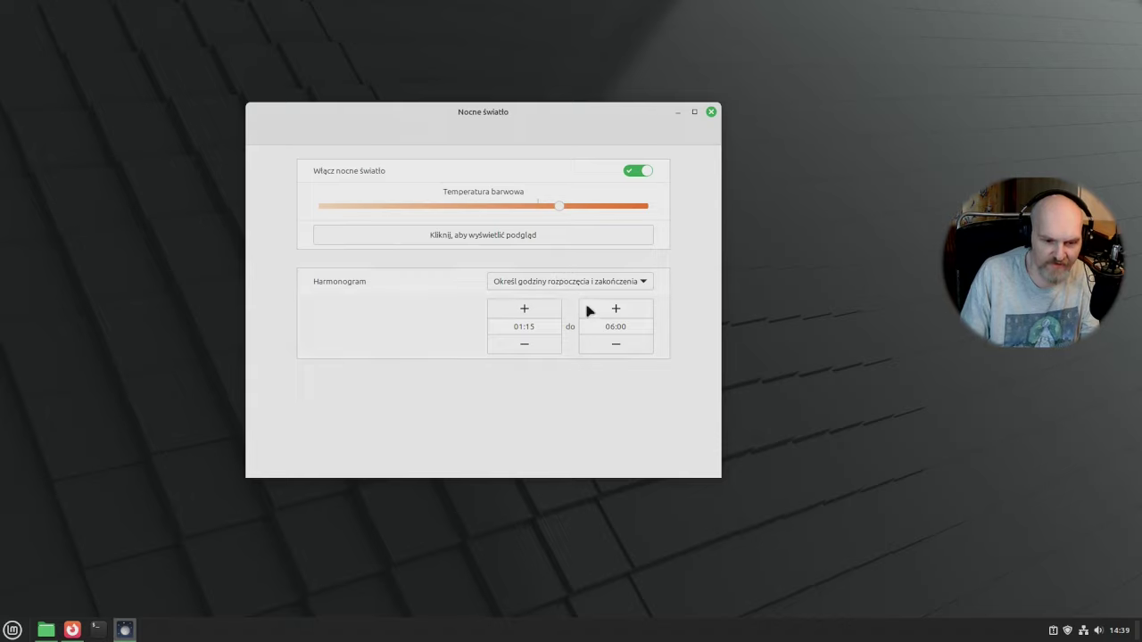
click(584, 284)
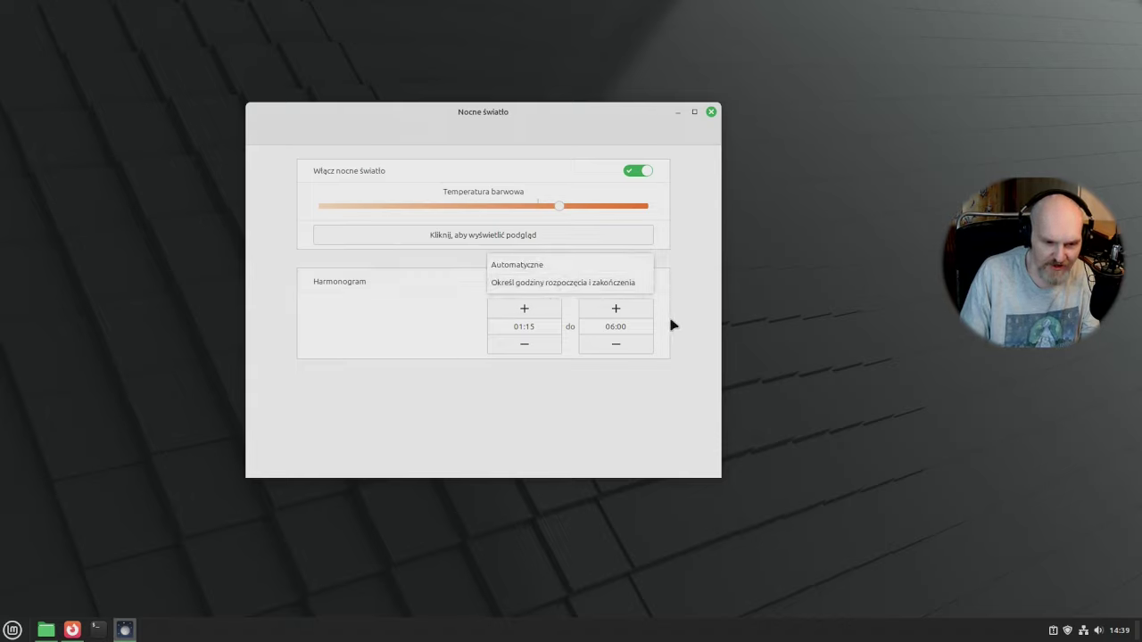
click(436, 304)
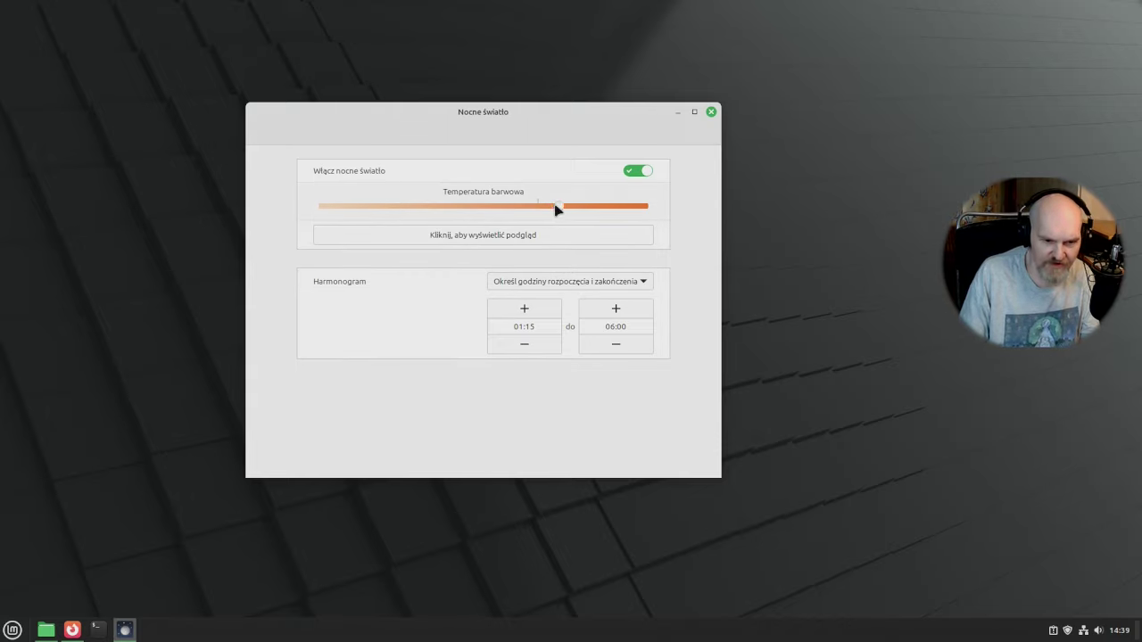
drag(555, 208, 960, 221)
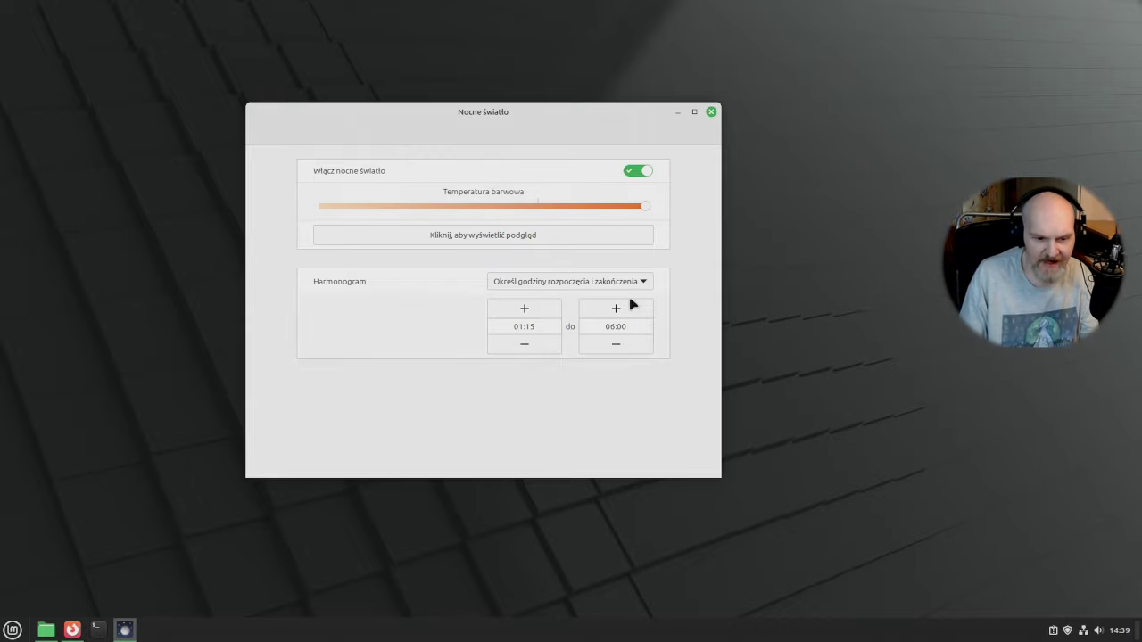
- Set the night light schedule to Automatyczne
click(496, 282)
click(526, 278)
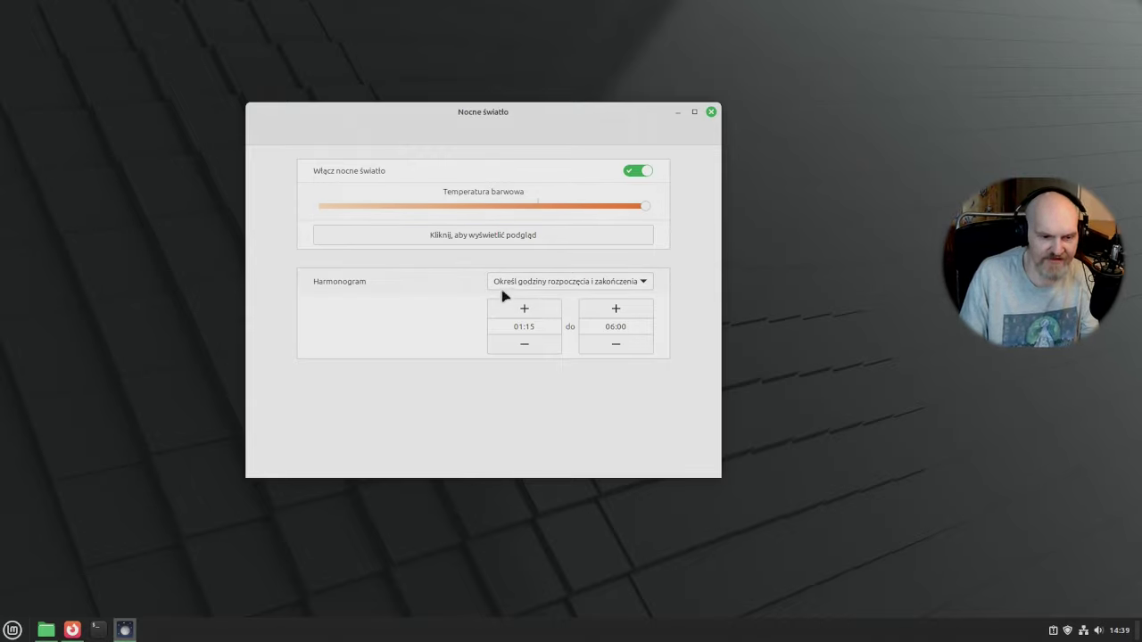
click(506, 284)
click(529, 263)
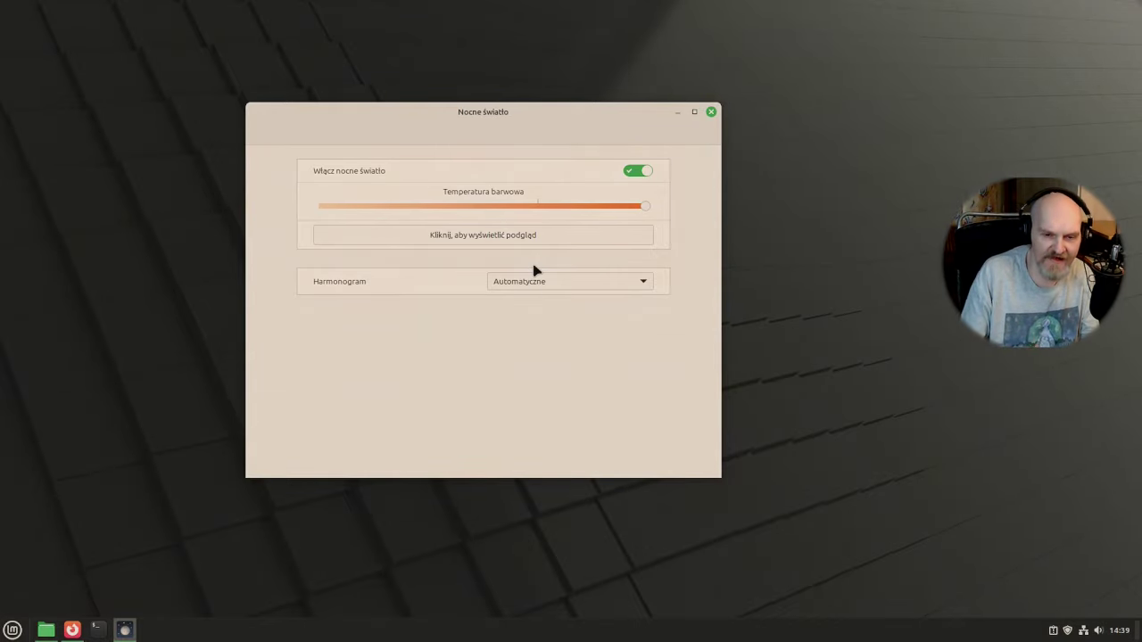
- Schedule night light by specified hours with a 14:15 start so the warm tint applies, and turn night light off
click(620, 286)
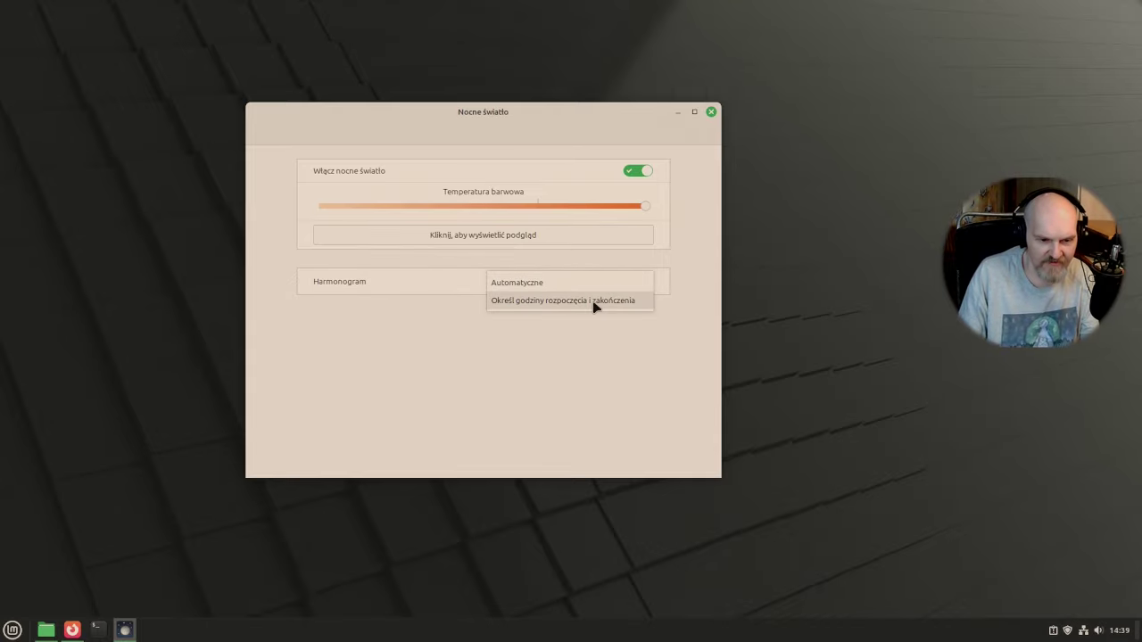
click(596, 304)
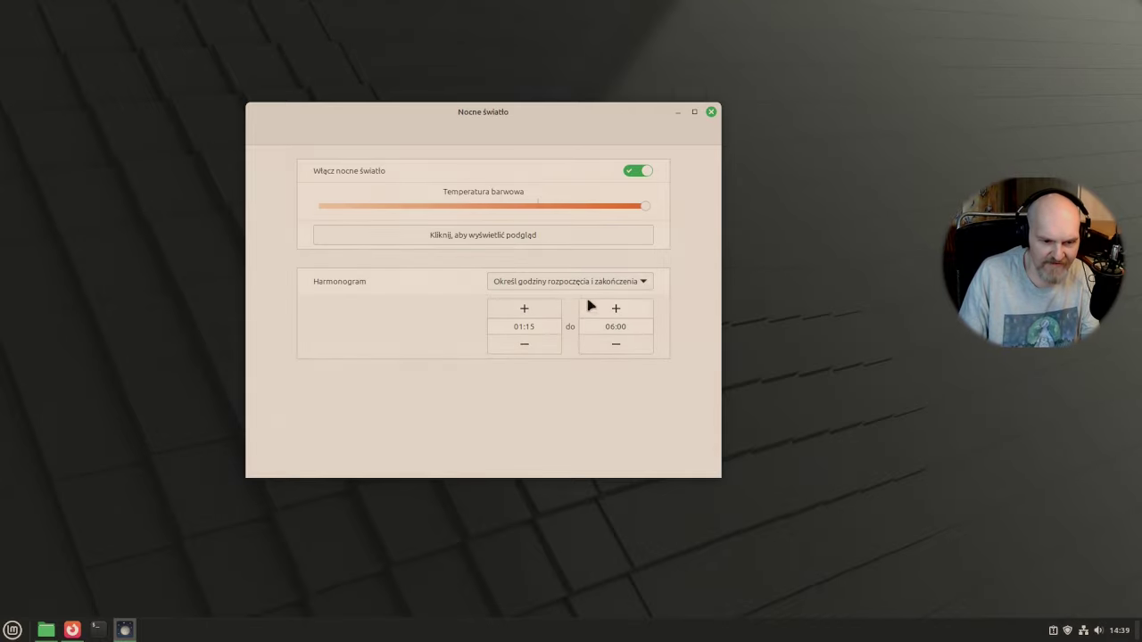
click(527, 347)
click(527, 349)
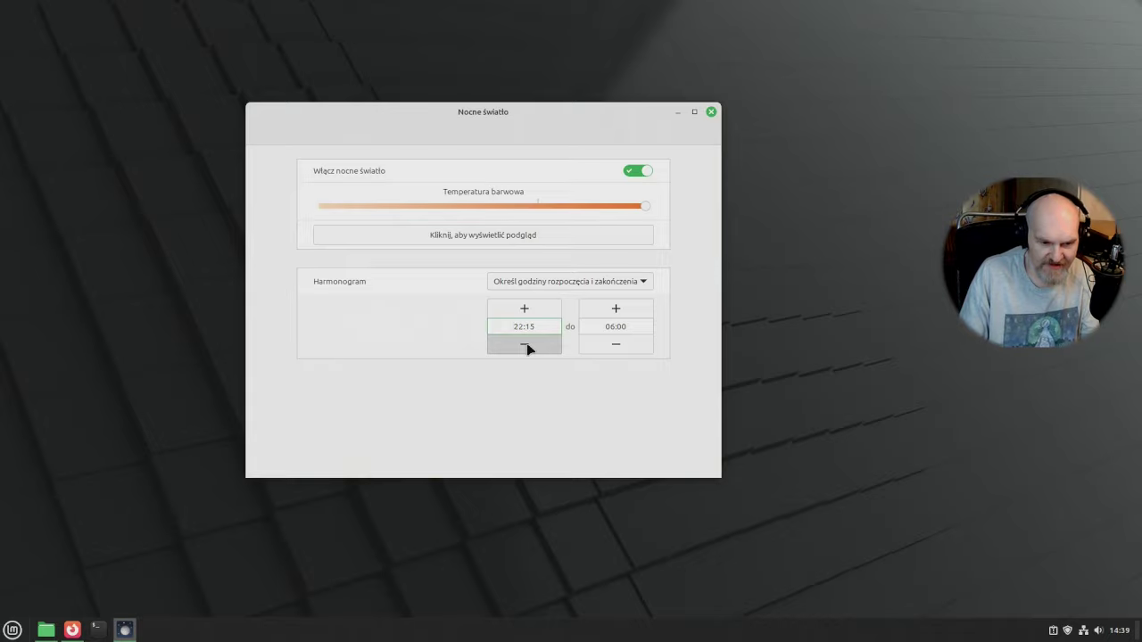
click(527, 348)
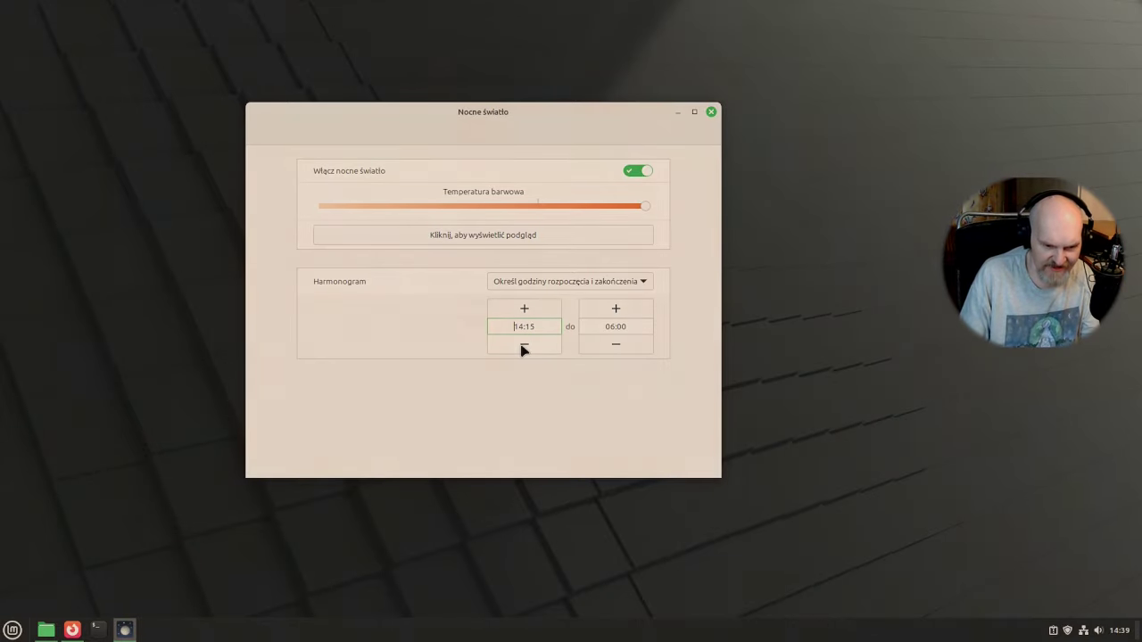
click(526, 347)
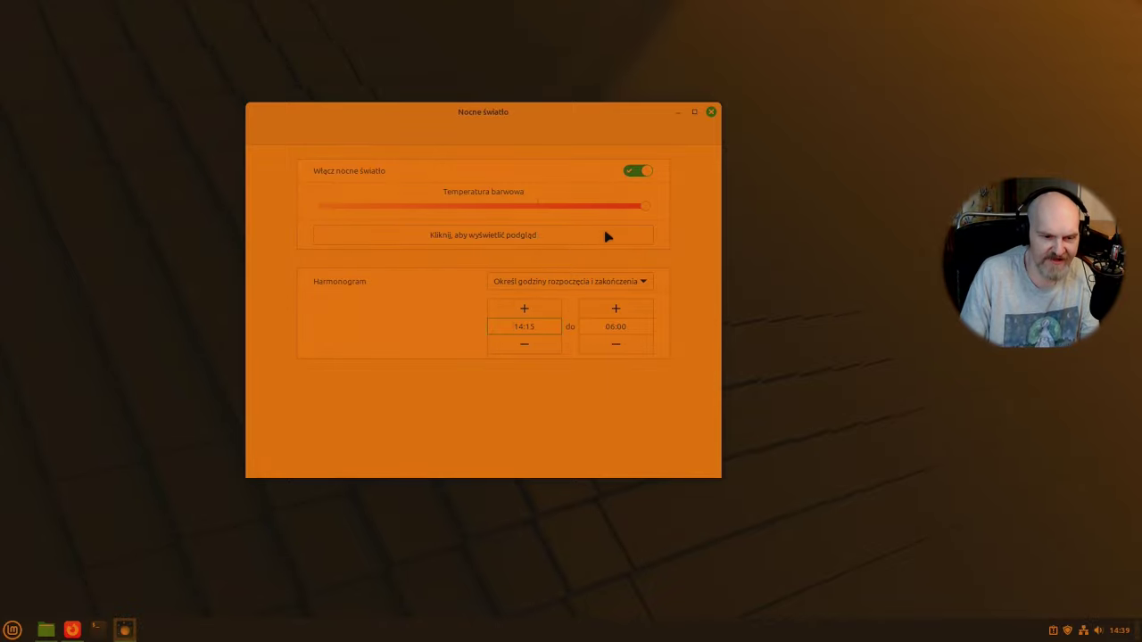
click(637, 175)
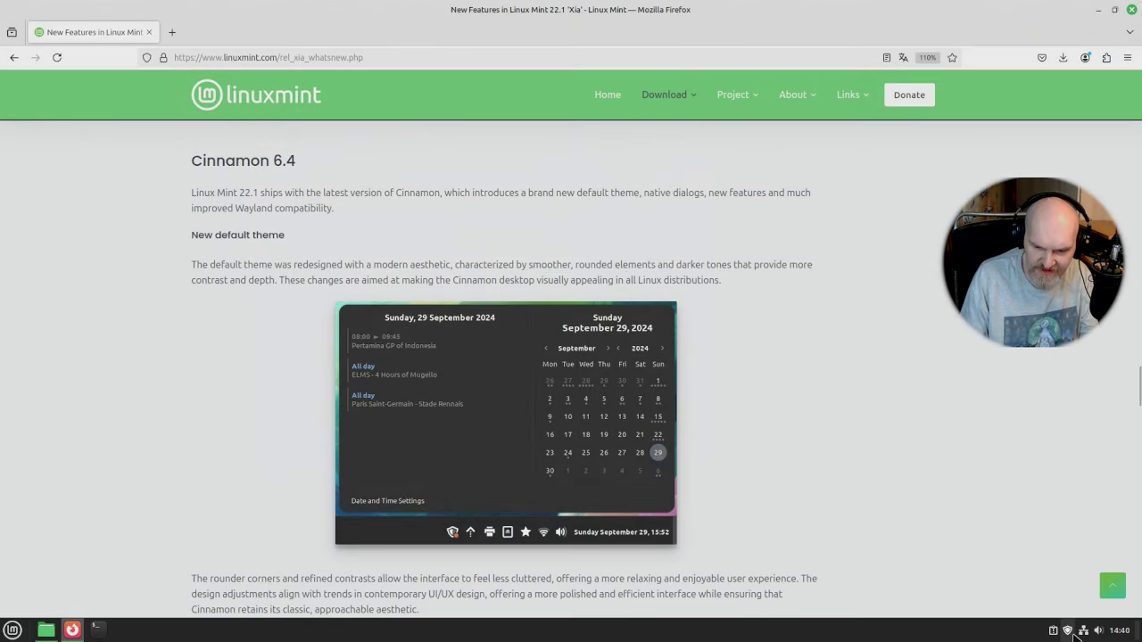
- Examine the desktop's own calendar and read the Cinnamon 6.4 theme and modern dialogs sections on the New Features page
click(1122, 630)
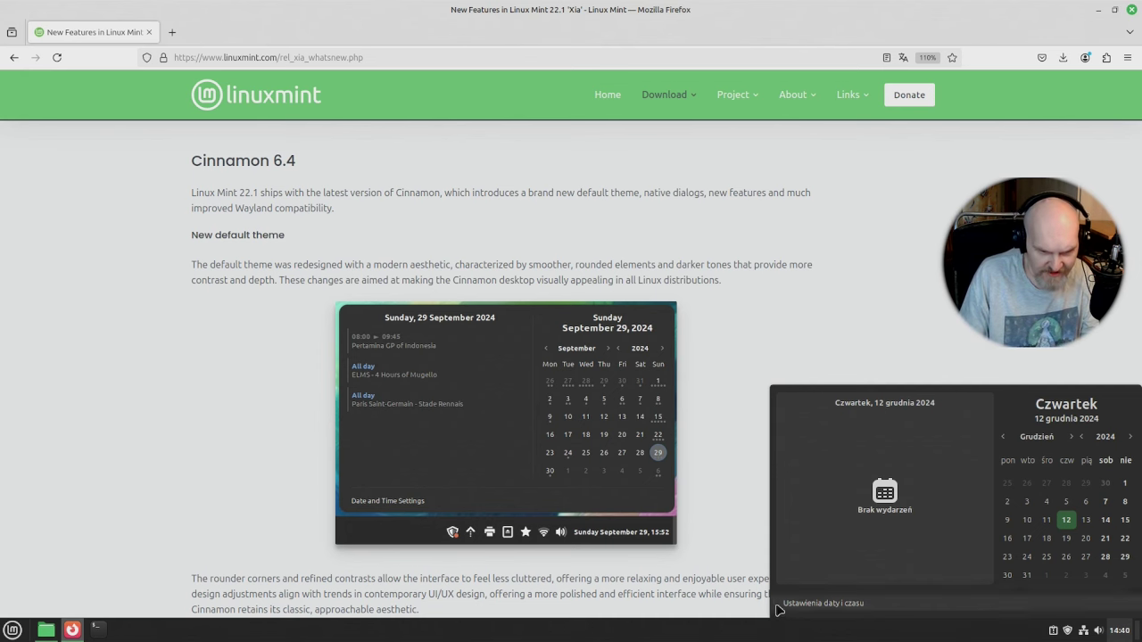
scroll(633, 333, down, 5)
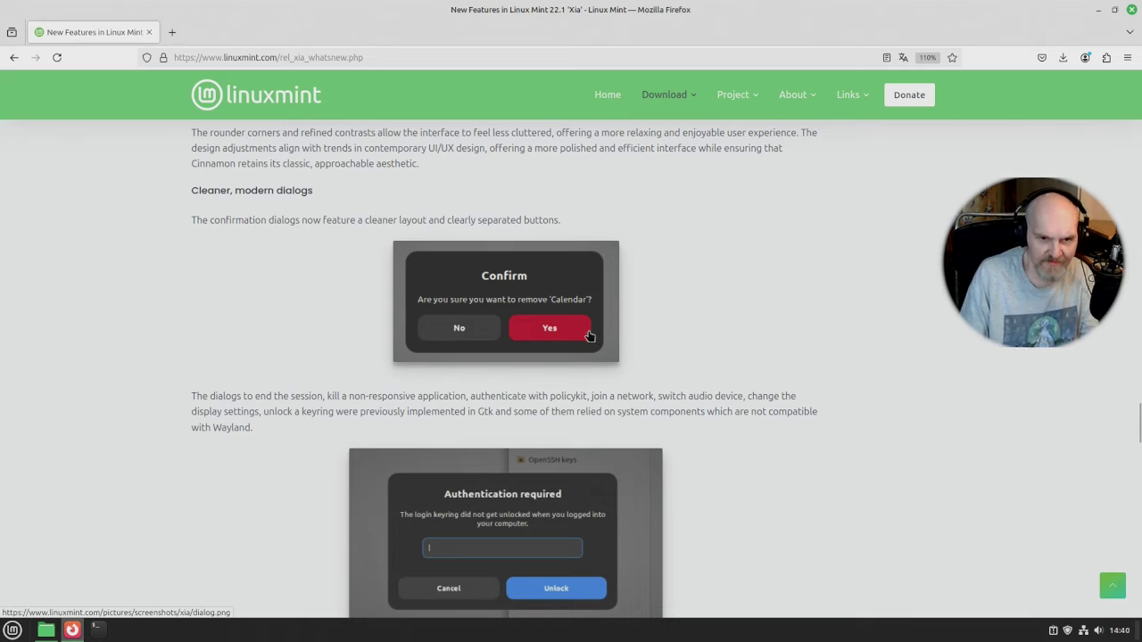
scroll(759, 364, down, 3)
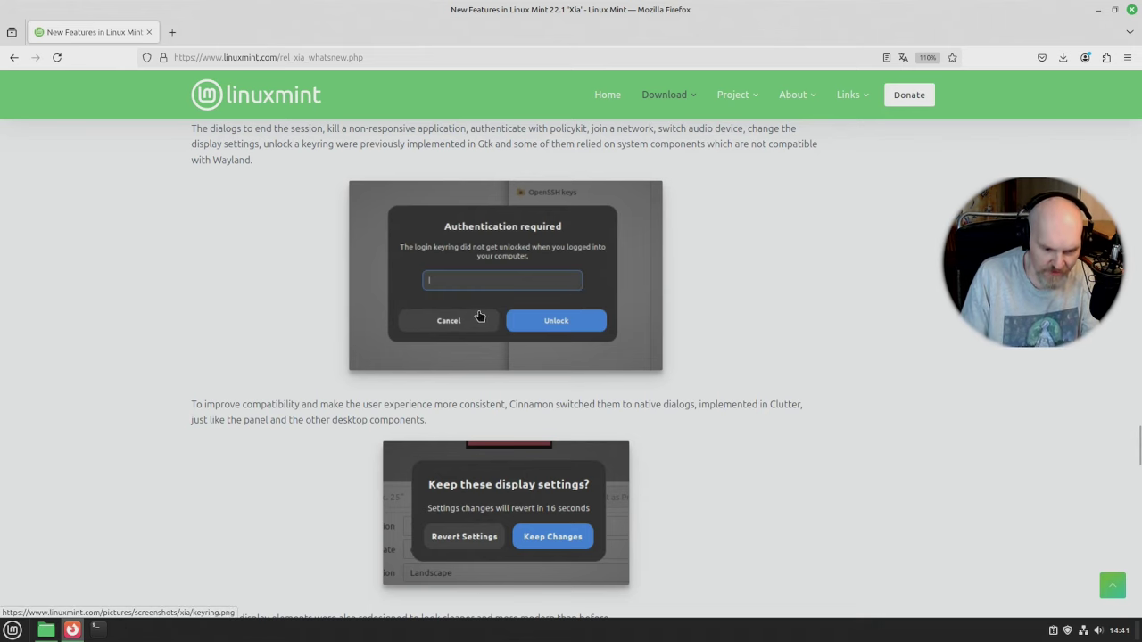
scroll(696, 323, down, 3)
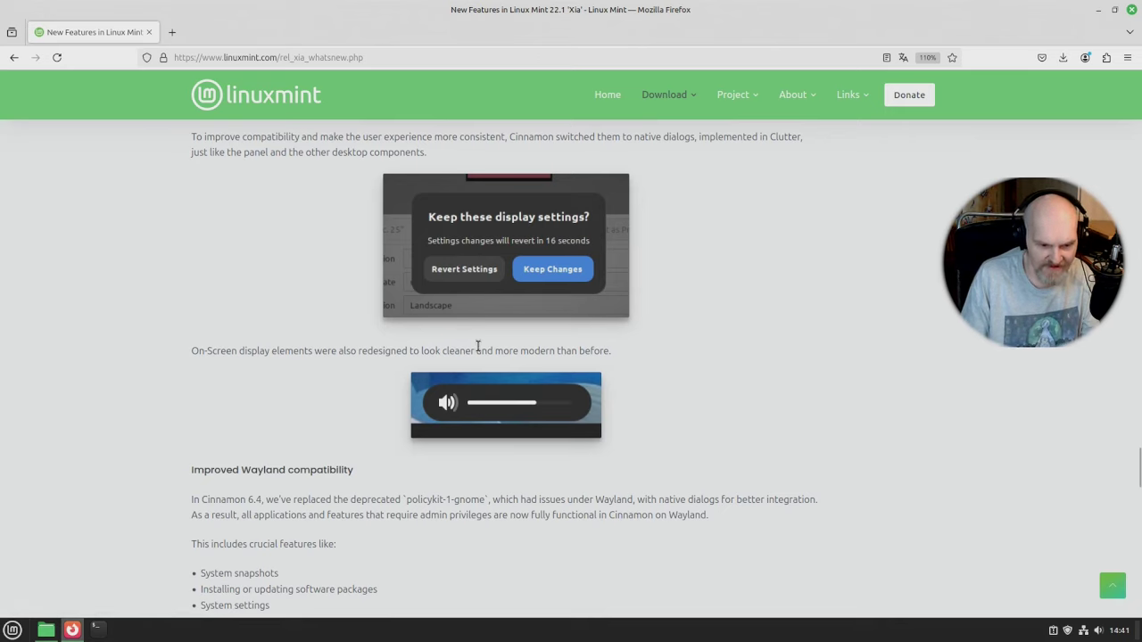
- Show the redesigned volume control, try its slider and close it
click(1098, 630)
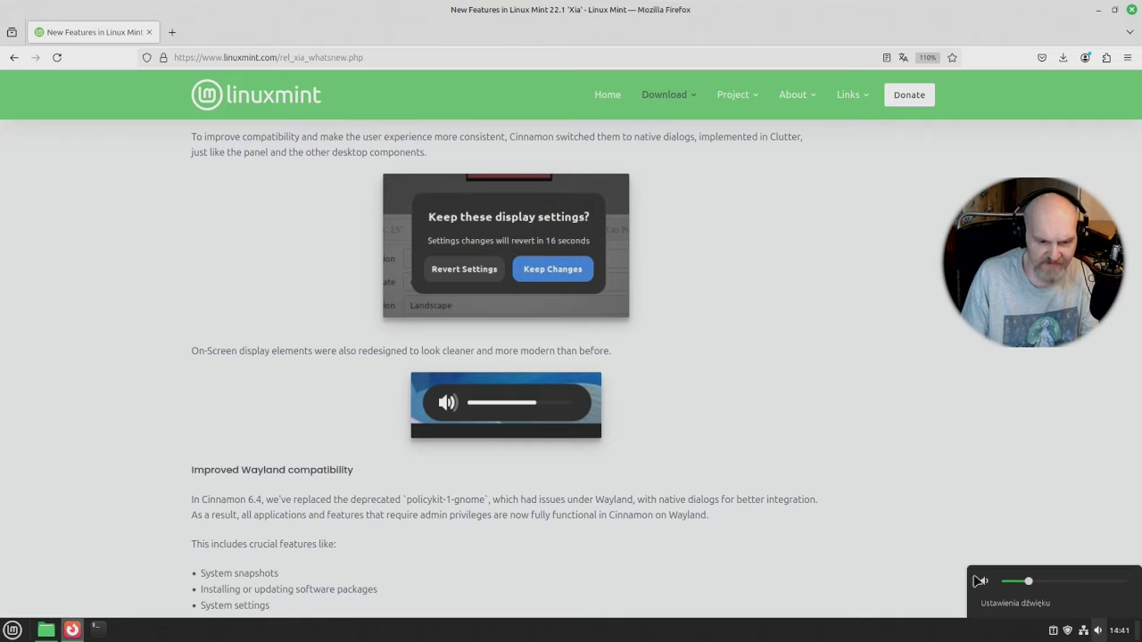
mouse_move(1030, 584)
mouse_down()
mouse_move(1060, 592)
mouse_move(1025, 594)
mouse_up()
click(789, 557)
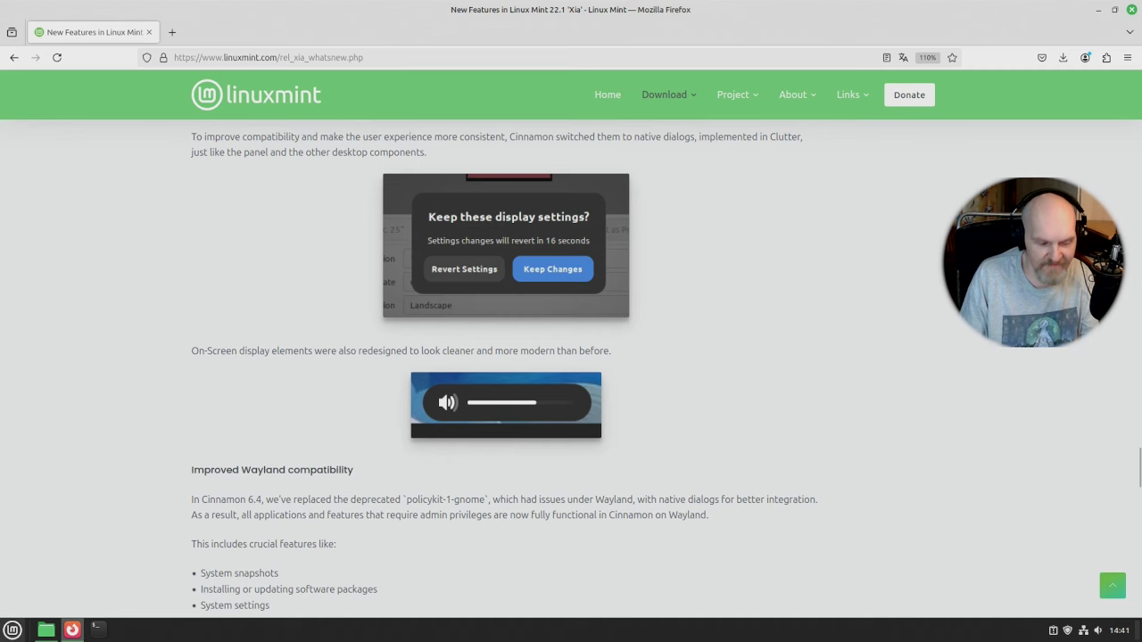
- Search the applications for "info", open Informacje o systemie to examine the Cinnamon version and display server, and close it
click(12, 630)
click(125, 545)
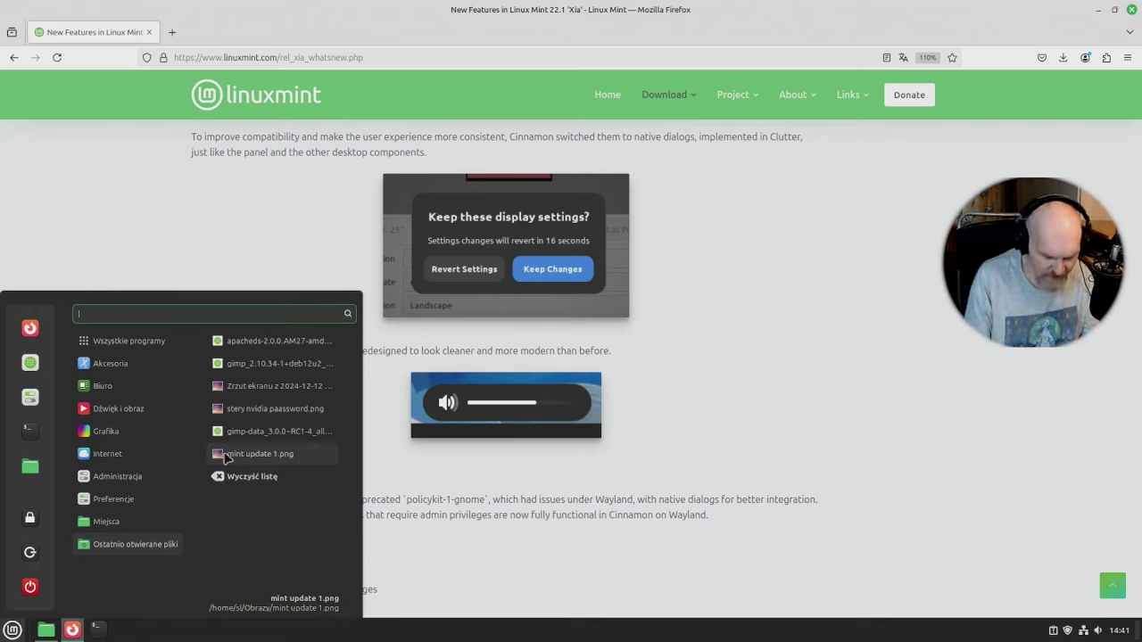
text(info)
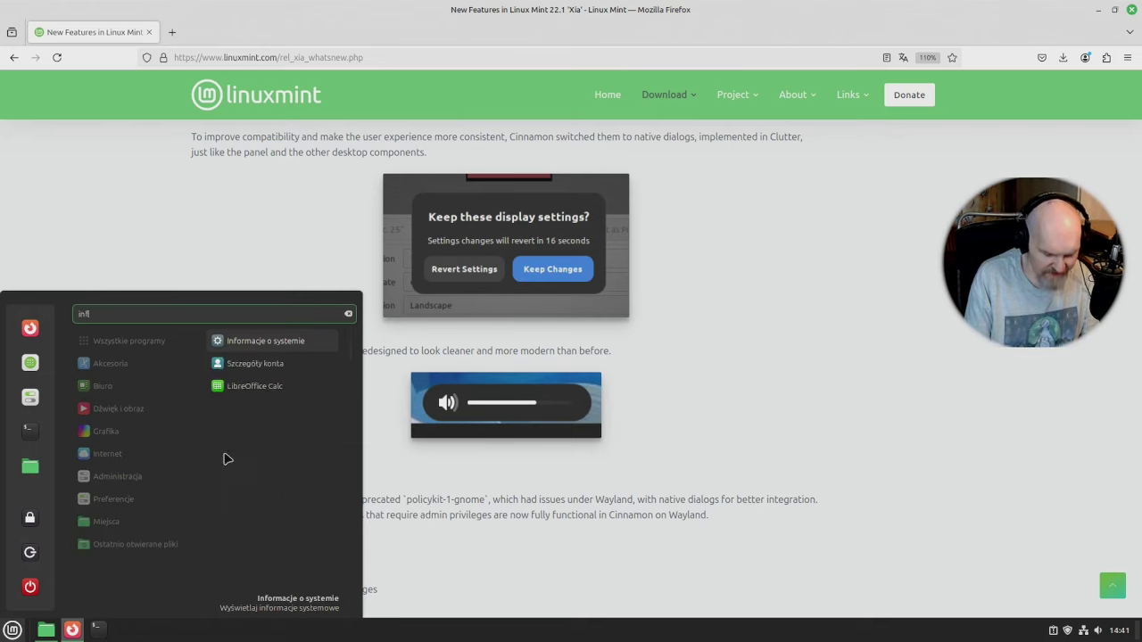
click(280, 343)
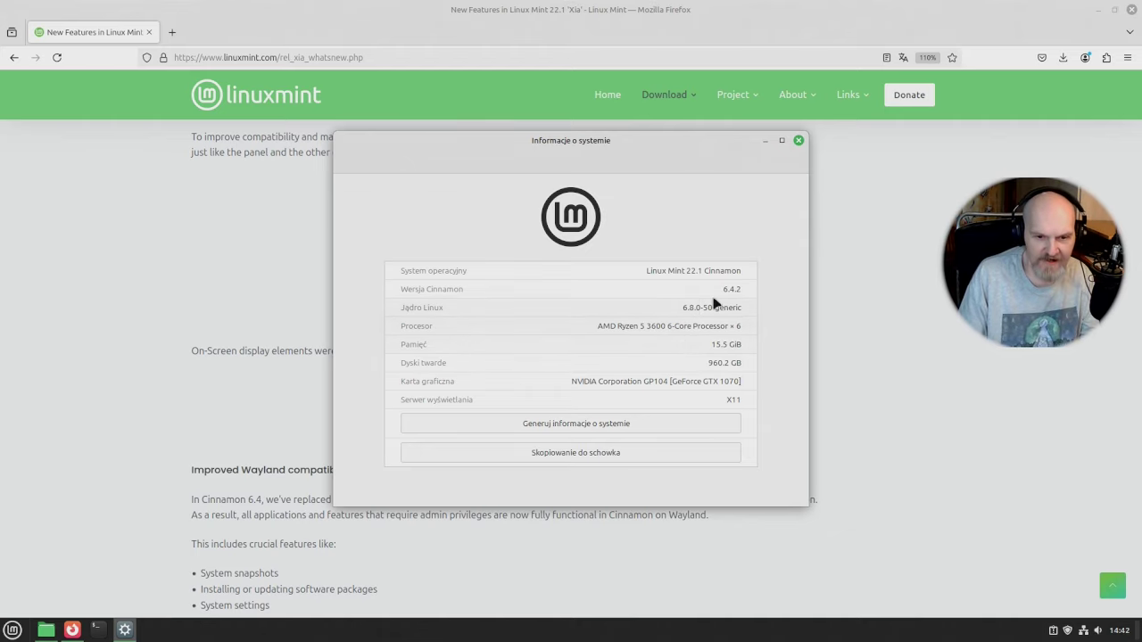
click(798, 141)
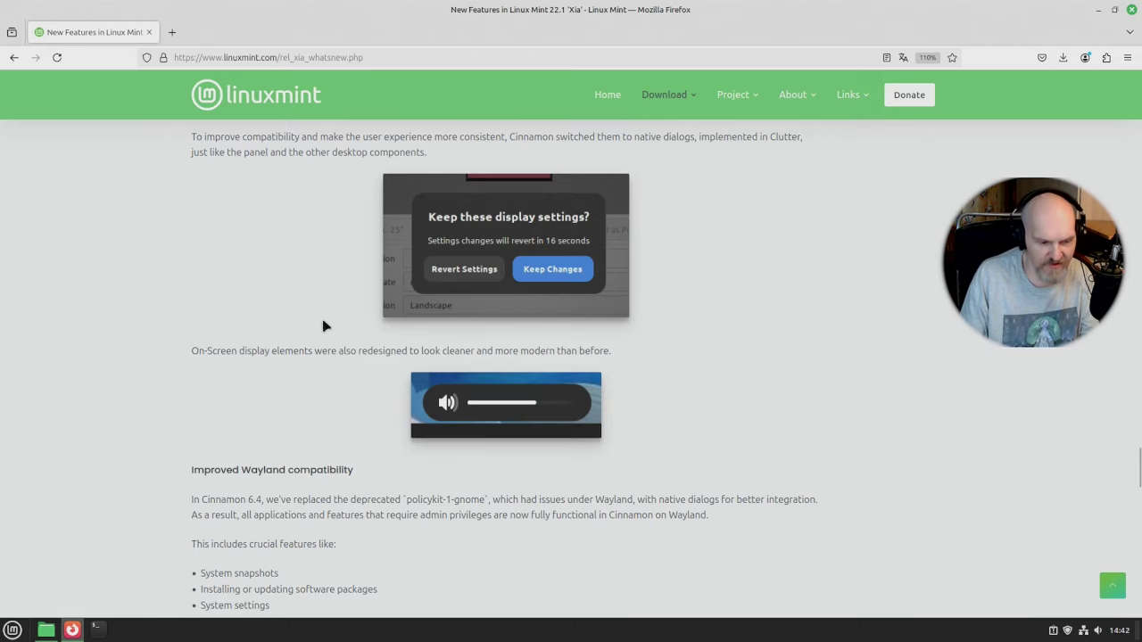
- Read the Improved Wayland compatibility and Other Cinnamon improvements sections on the New Features page
scroll(323, 327, down, 10)
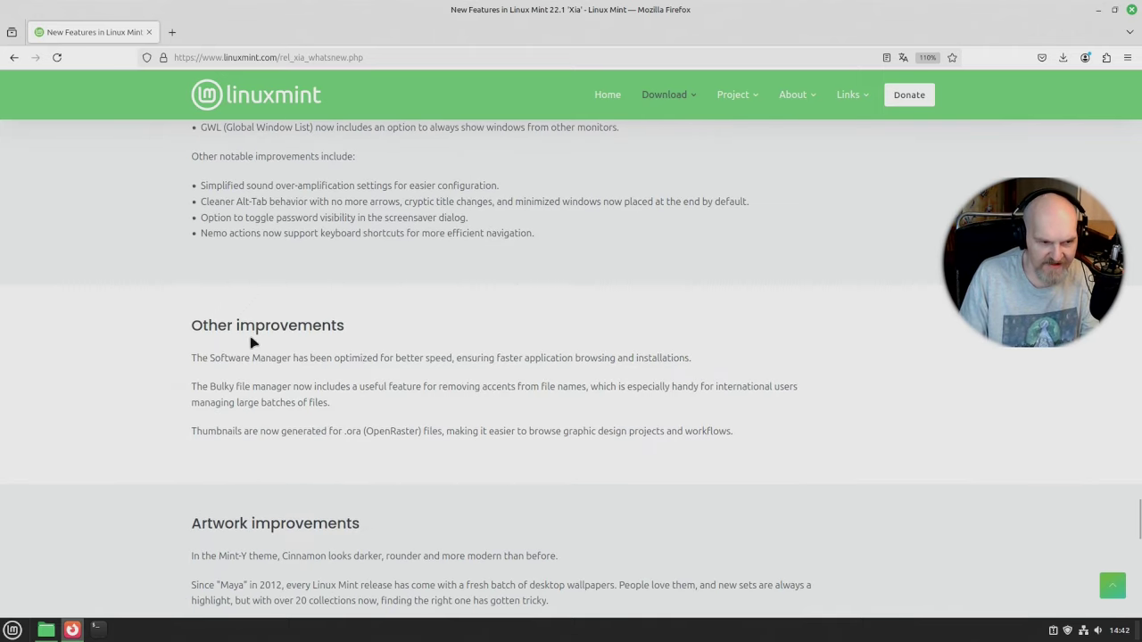
scroll(259, 348, up, 5)
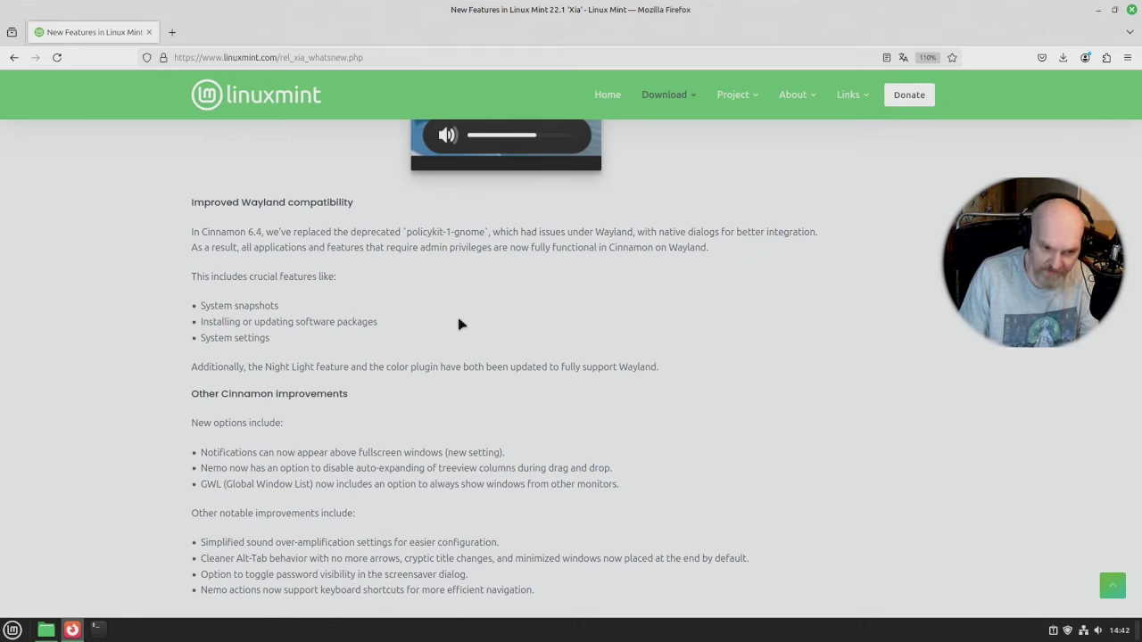
- Browse the application menu's categories and recently opened files and close the menu
key(super)
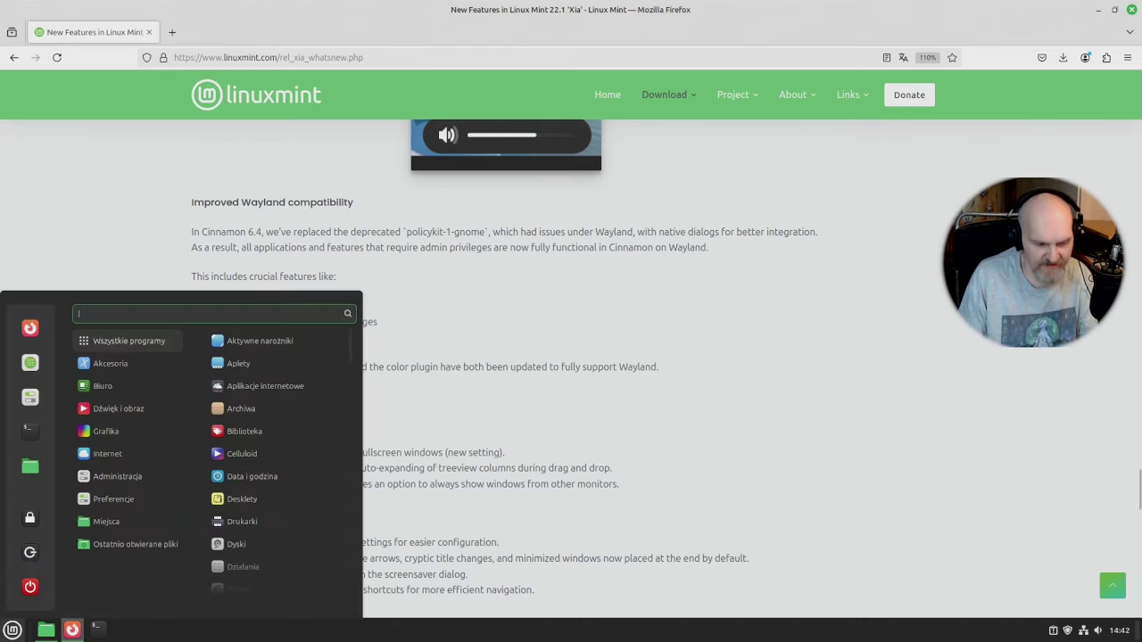
mouse_move(142, 546)
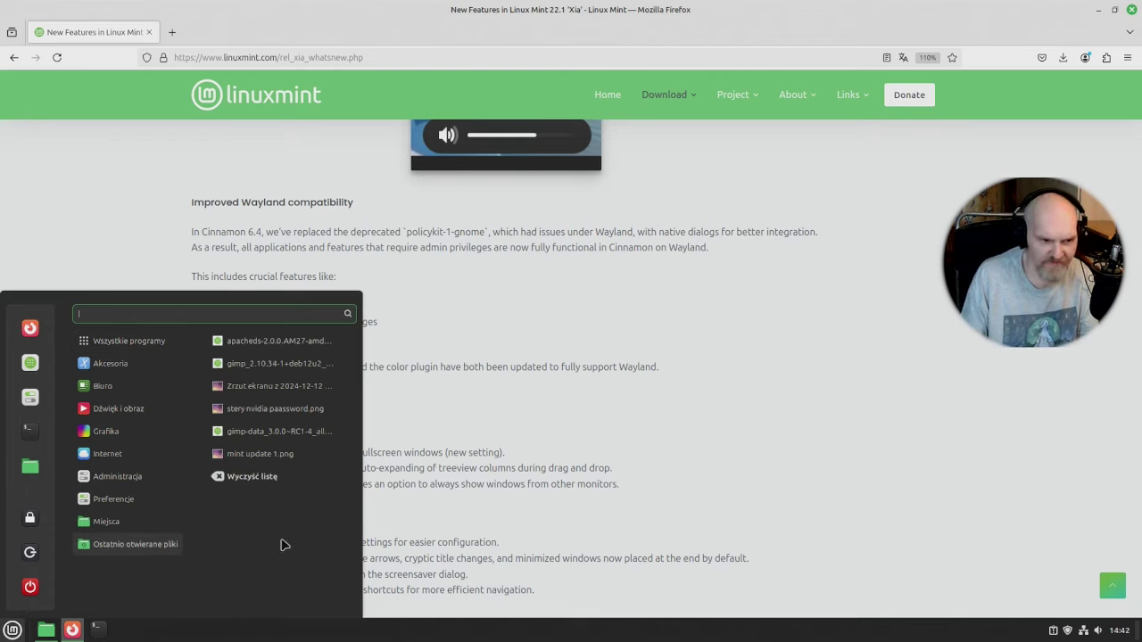
click(651, 292)
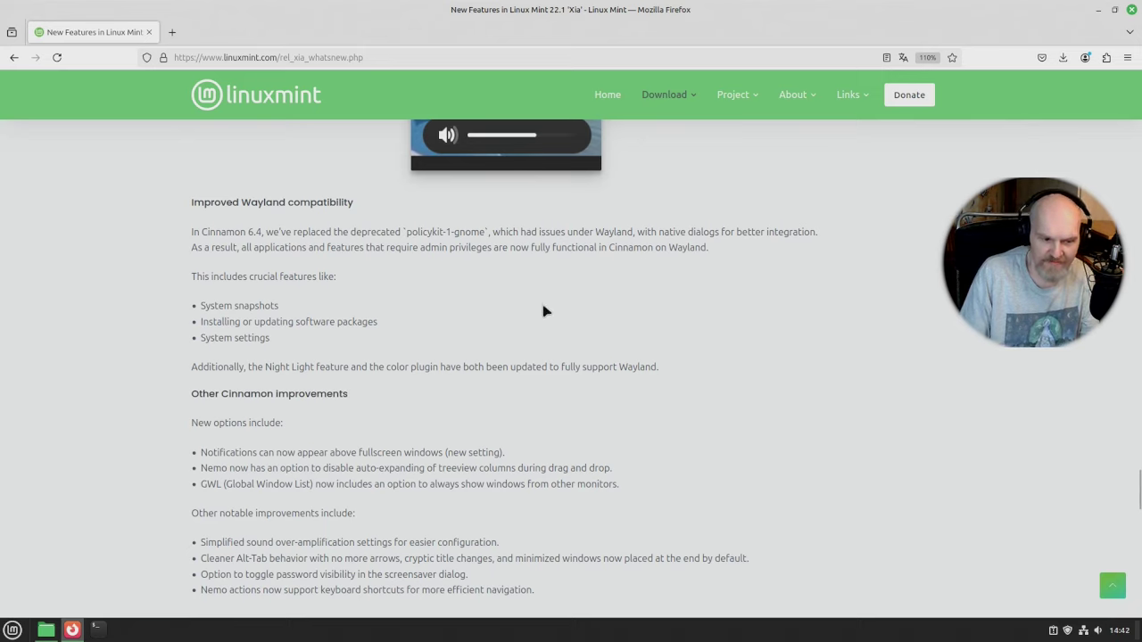
click(12, 630)
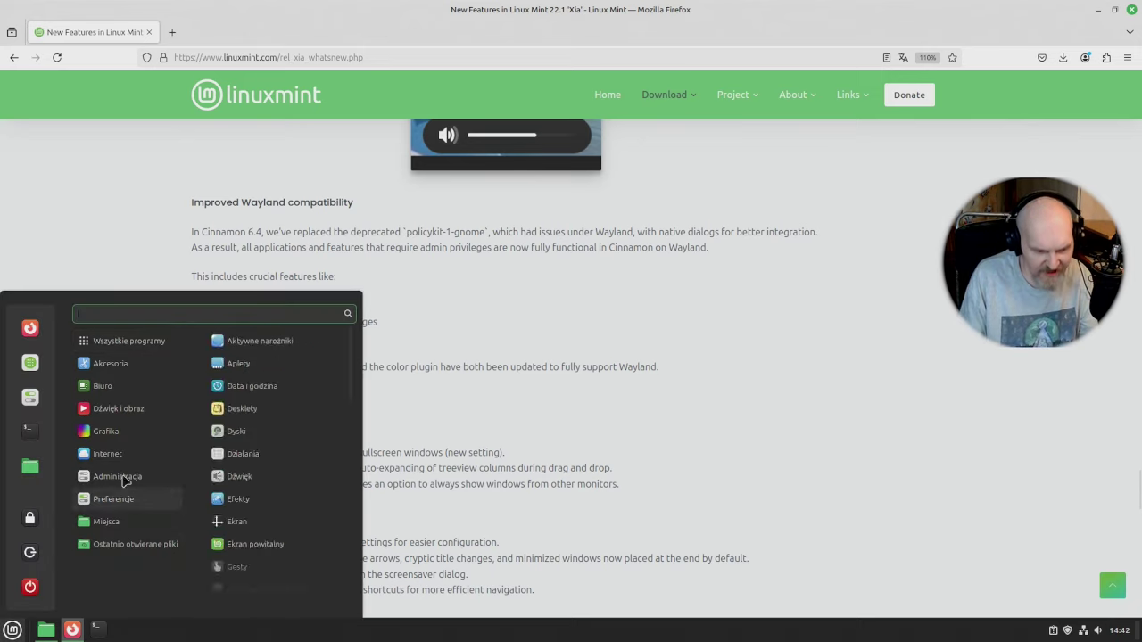
mouse_move(145, 408)
click(636, 357)
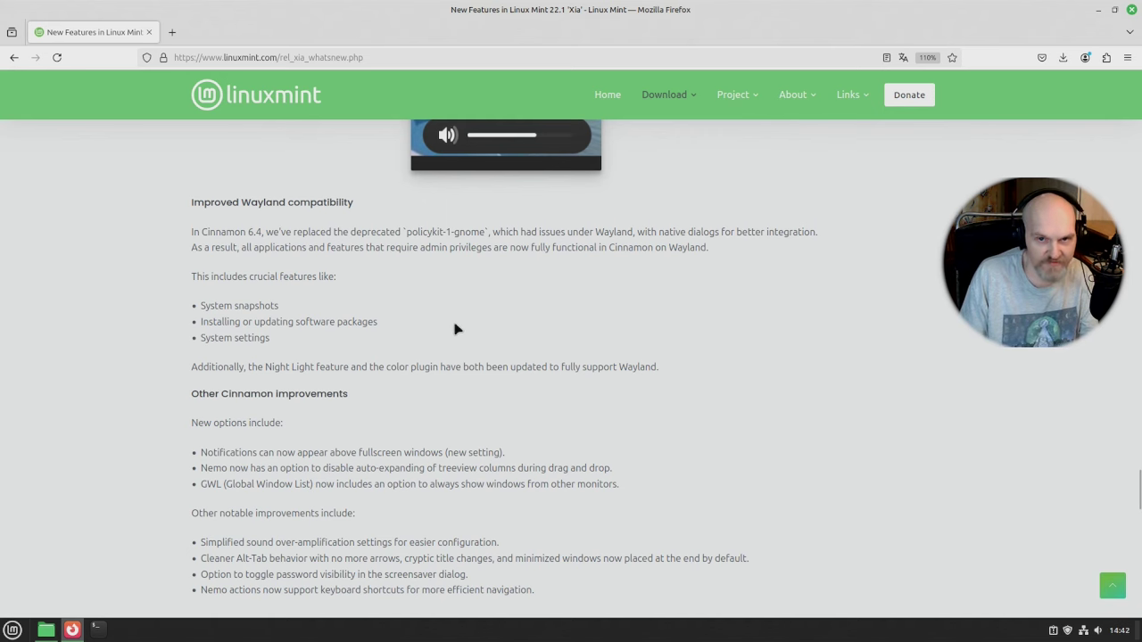
- Open the Software Manager, enlarge and reposition its window, and browse the featured applications and categories
scroll(453, 330, down, 4)
key(super)
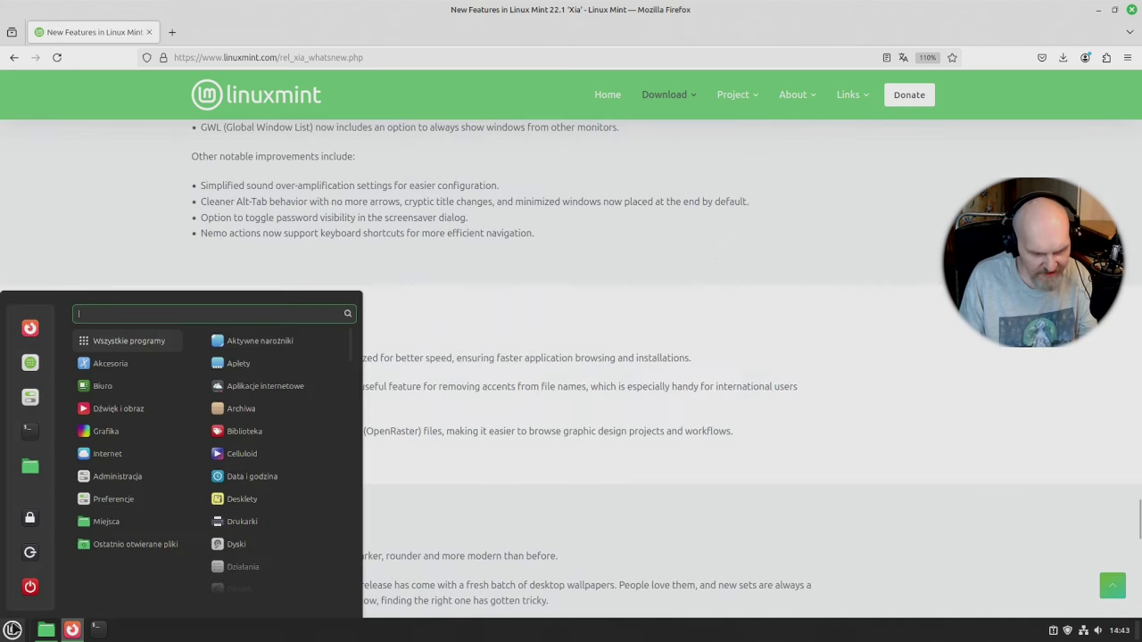
click(39, 369)
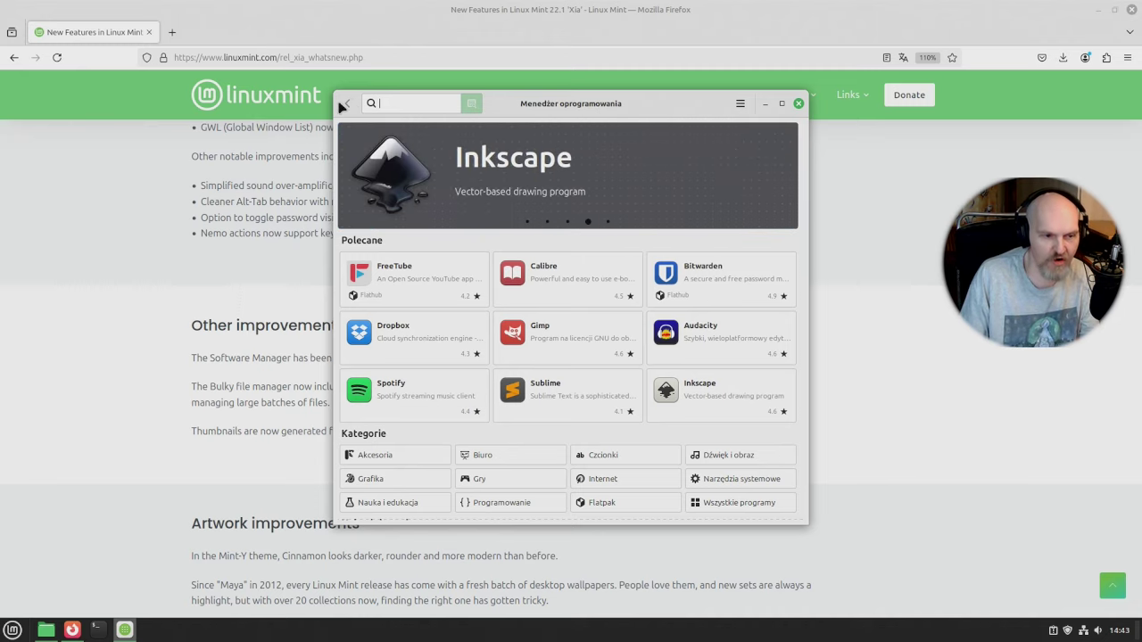
drag(333, 101, 122, 38)
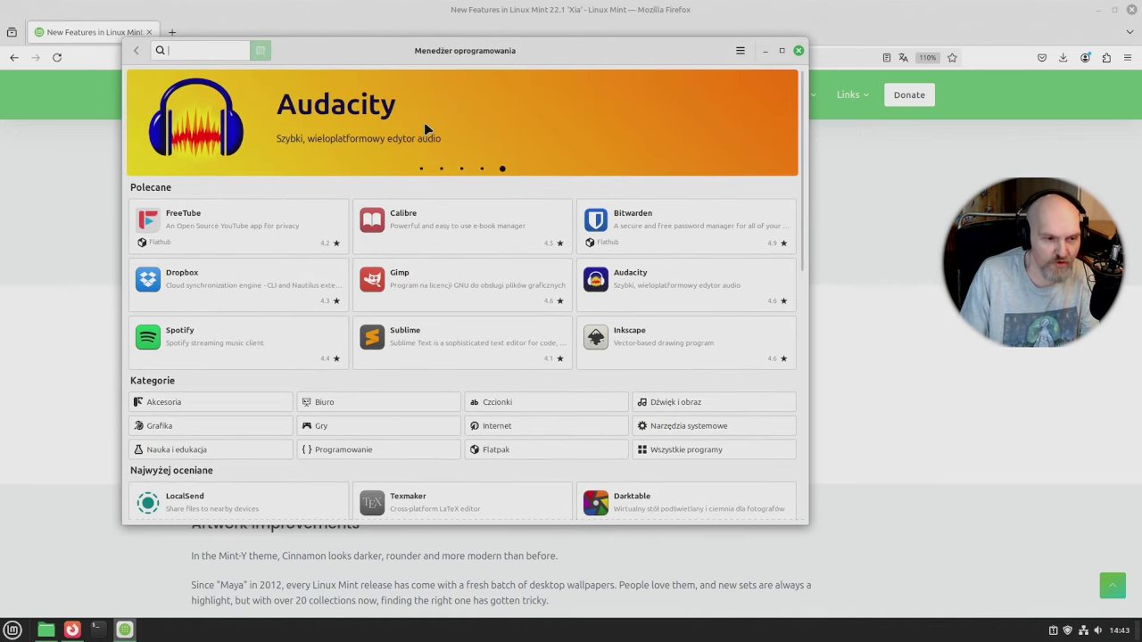
drag(373, 51, 428, 62)
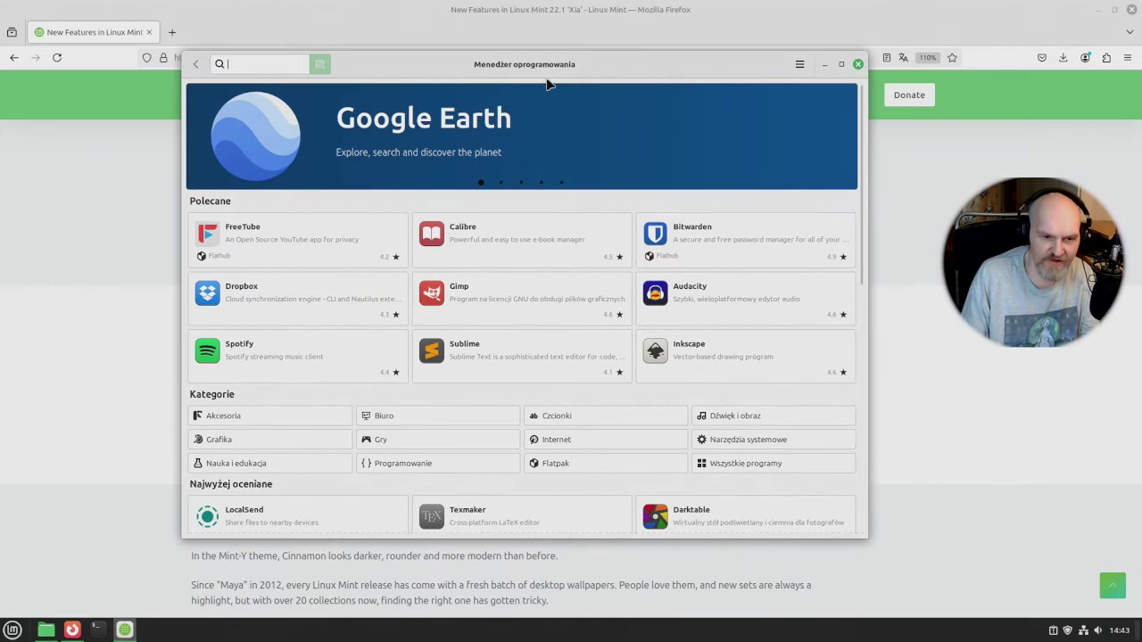
scroll(586, 242, down, 5)
scroll(693, 193, up, 5)
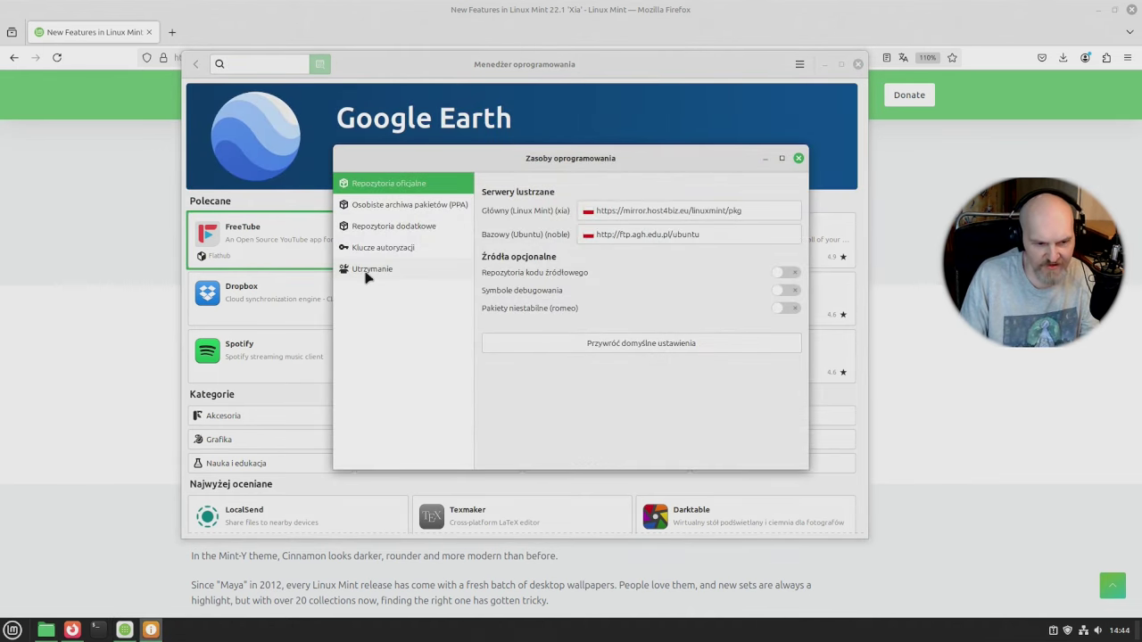
- Examine the Utrzymanie, Klucze autoryzacji, Repozytoria dodatkowe, PPA and Repozytoria oficjalne pages of Zasoby oprogramowania, and close it and the Software Manager
click(367, 275)
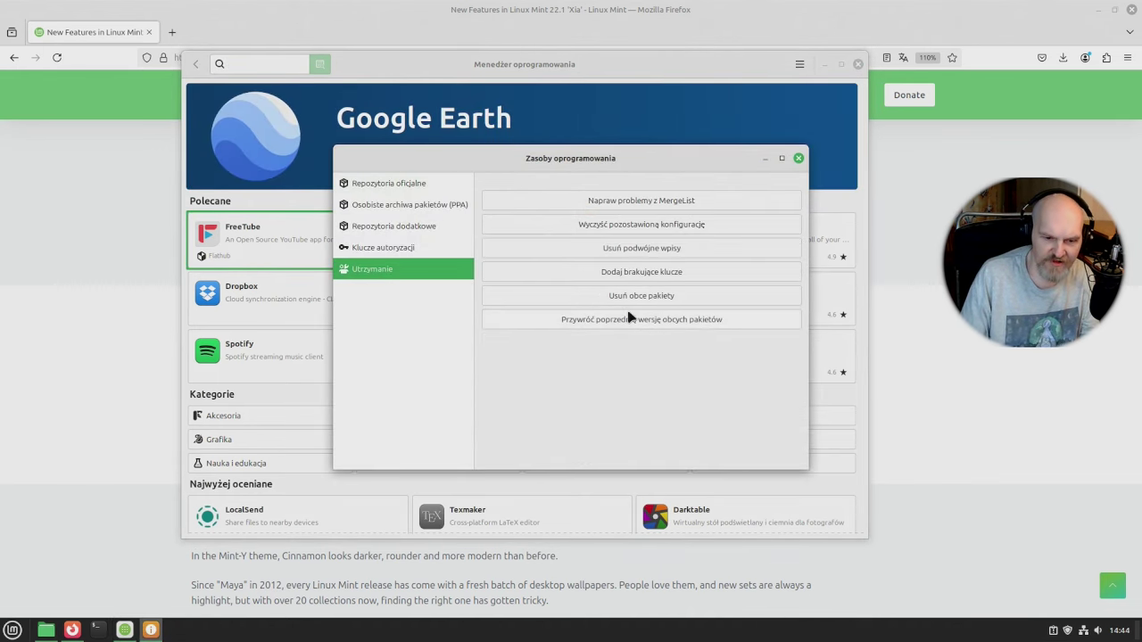
click(421, 247)
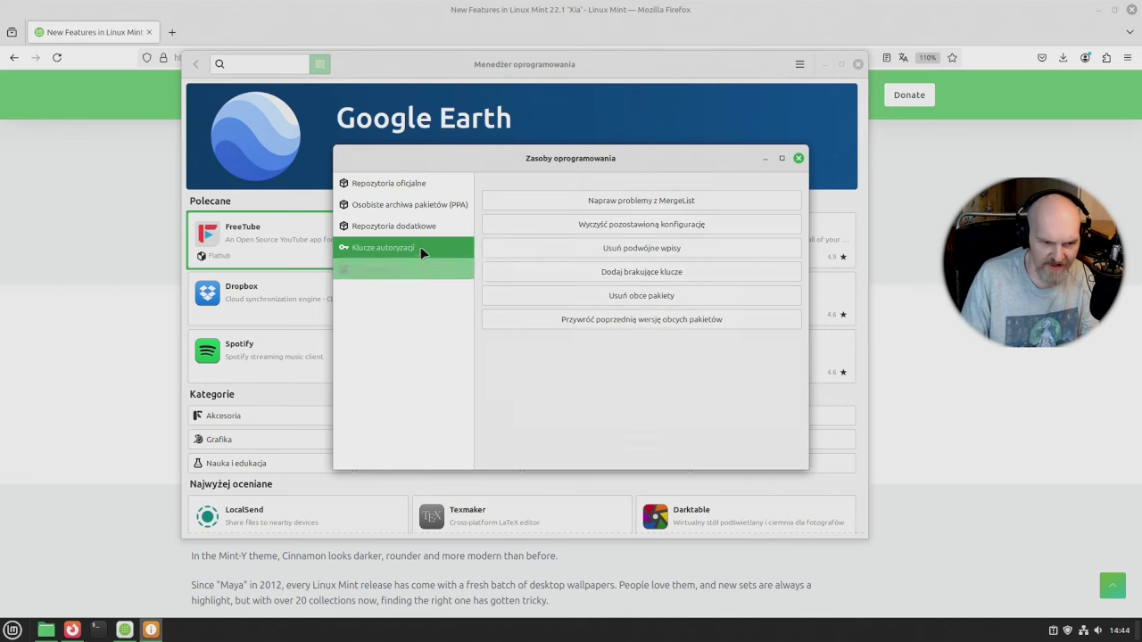
click(425, 226)
click(419, 204)
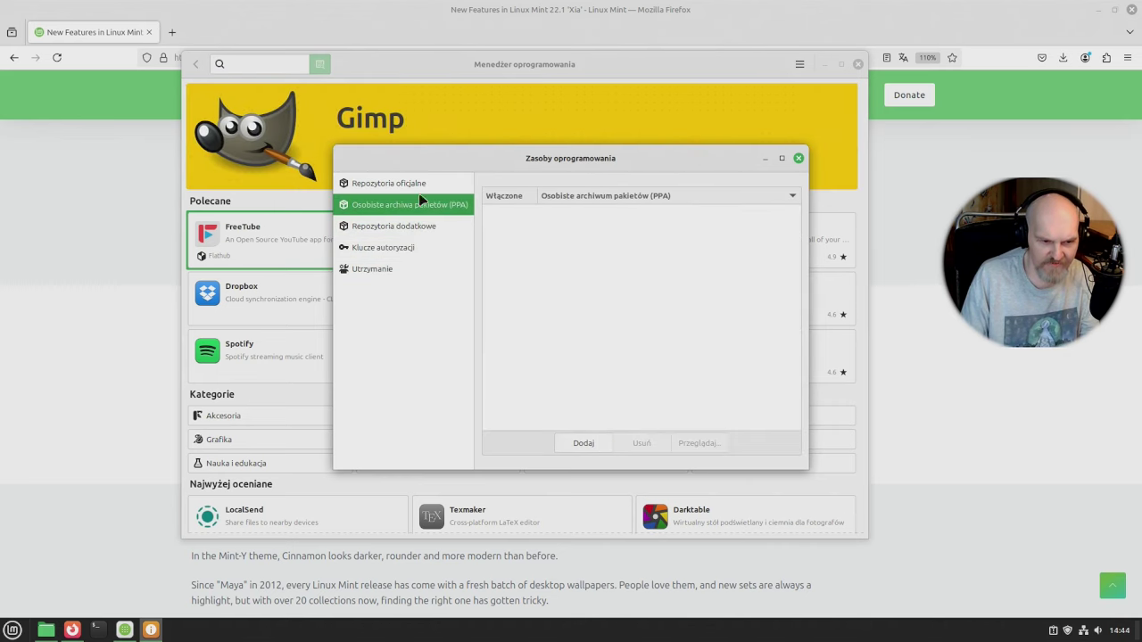
click(415, 183)
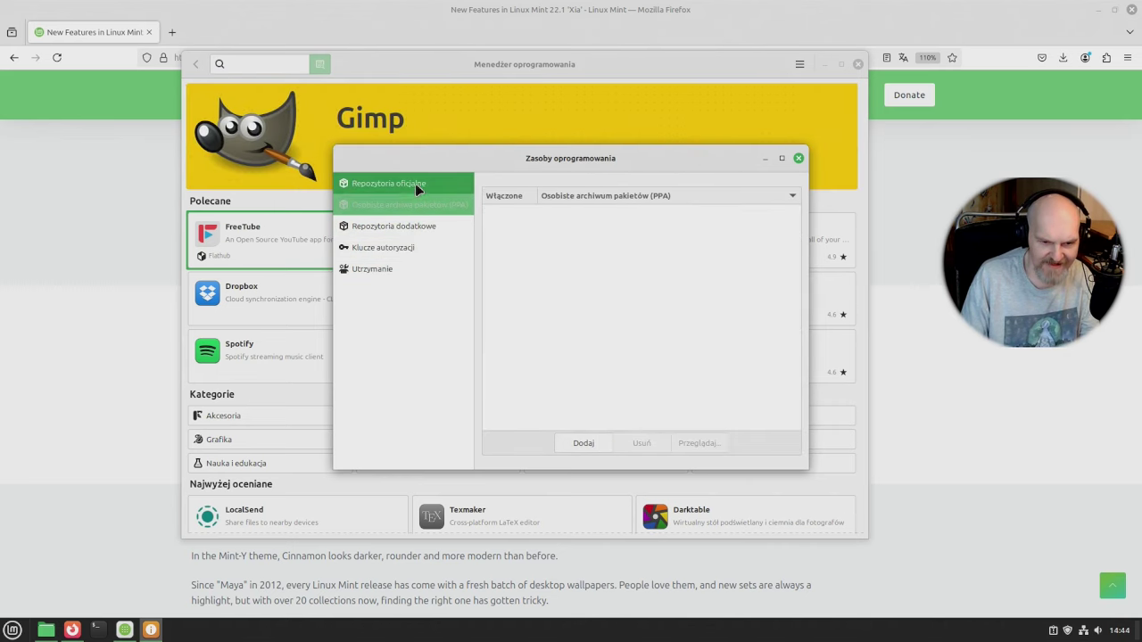
click(798, 158)
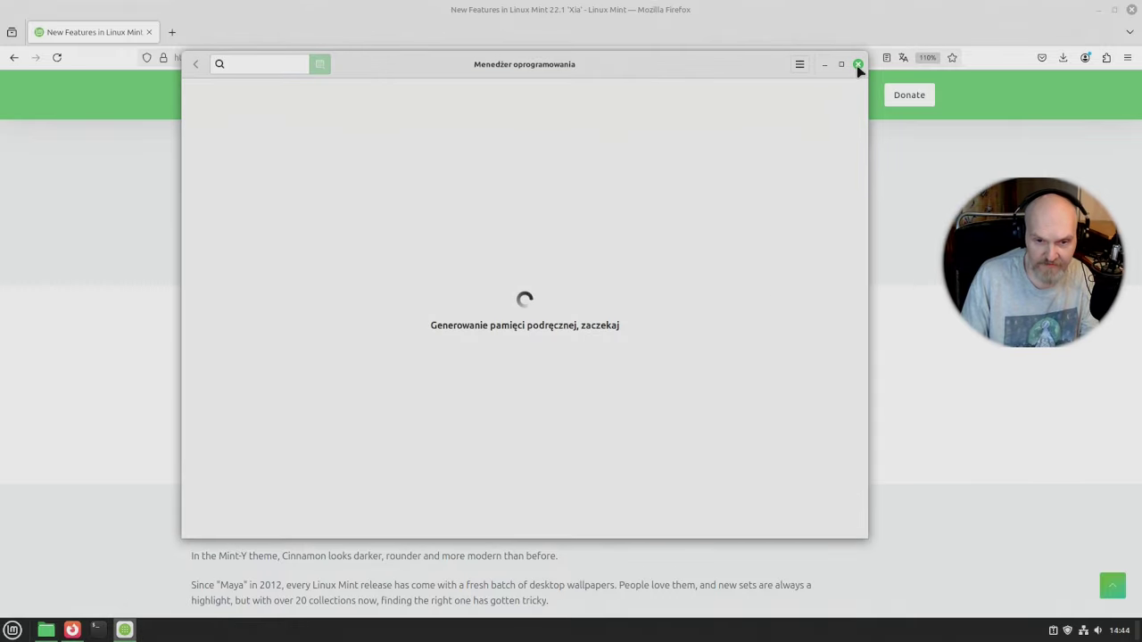
click(857, 65)
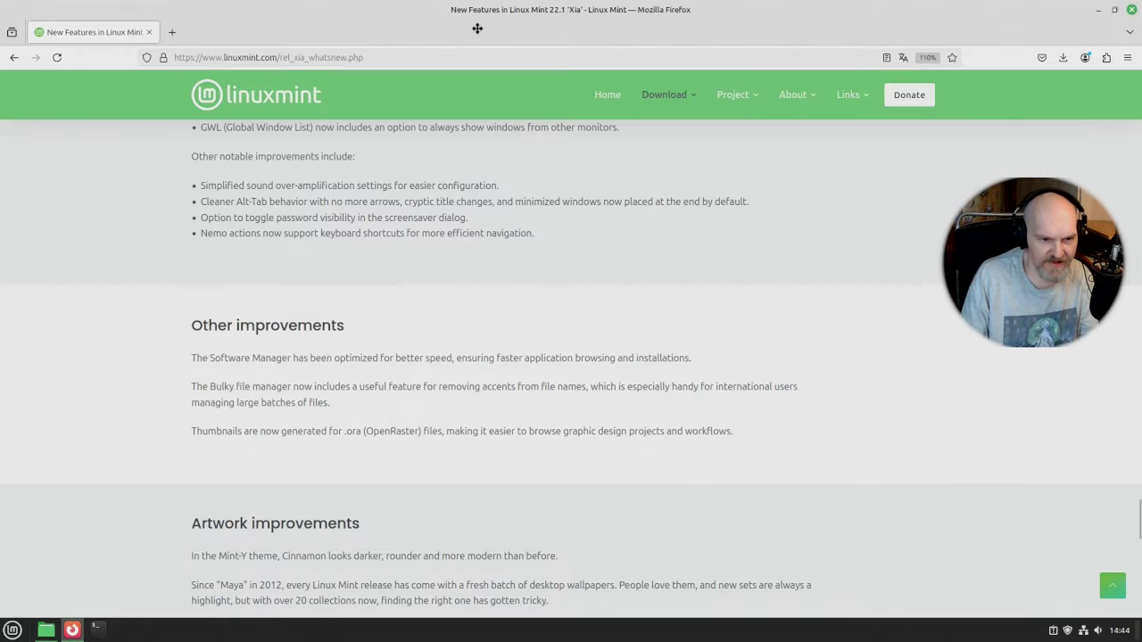
- Restore the maximized browser window to a smaller size, and show and close the application menu and the volume control
drag(477, 29, 428, 20)
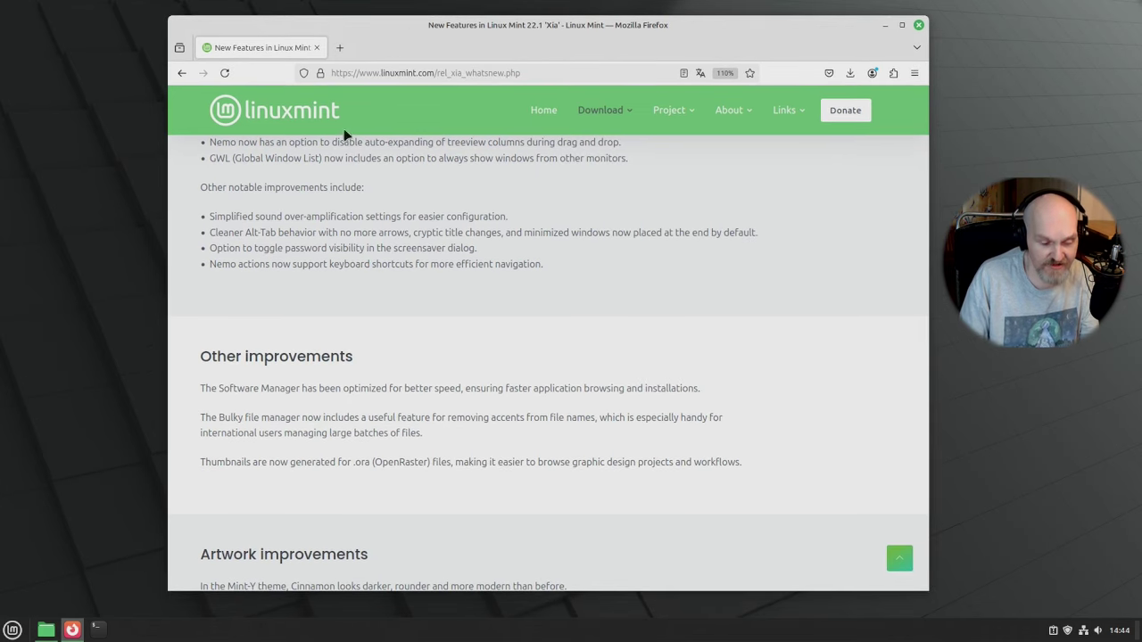
click(13, 630)
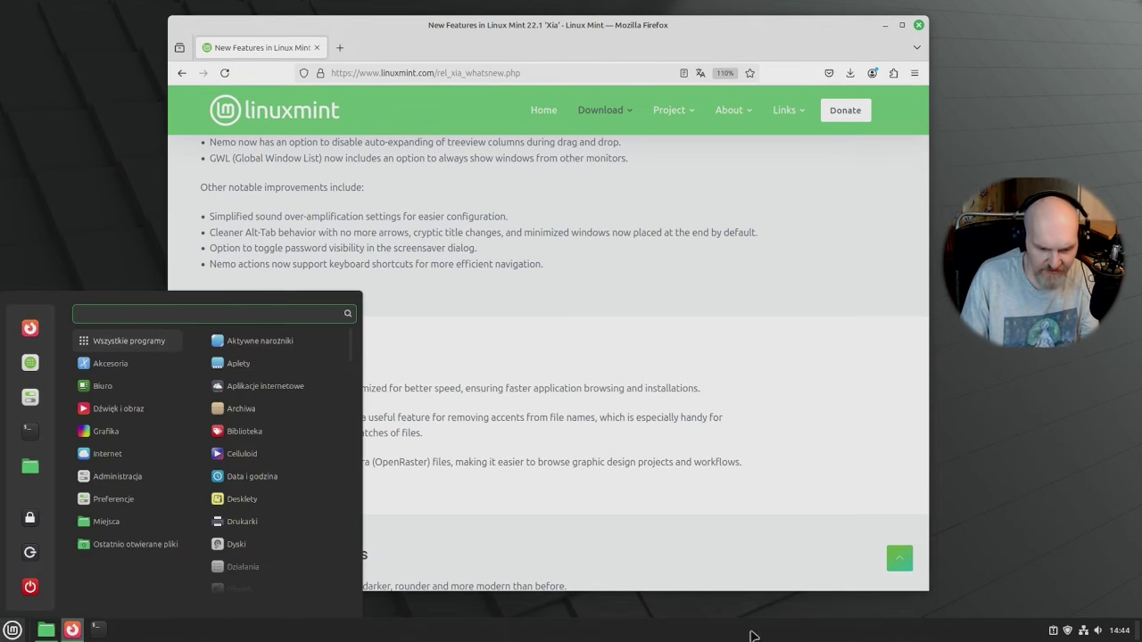
click(1063, 591)
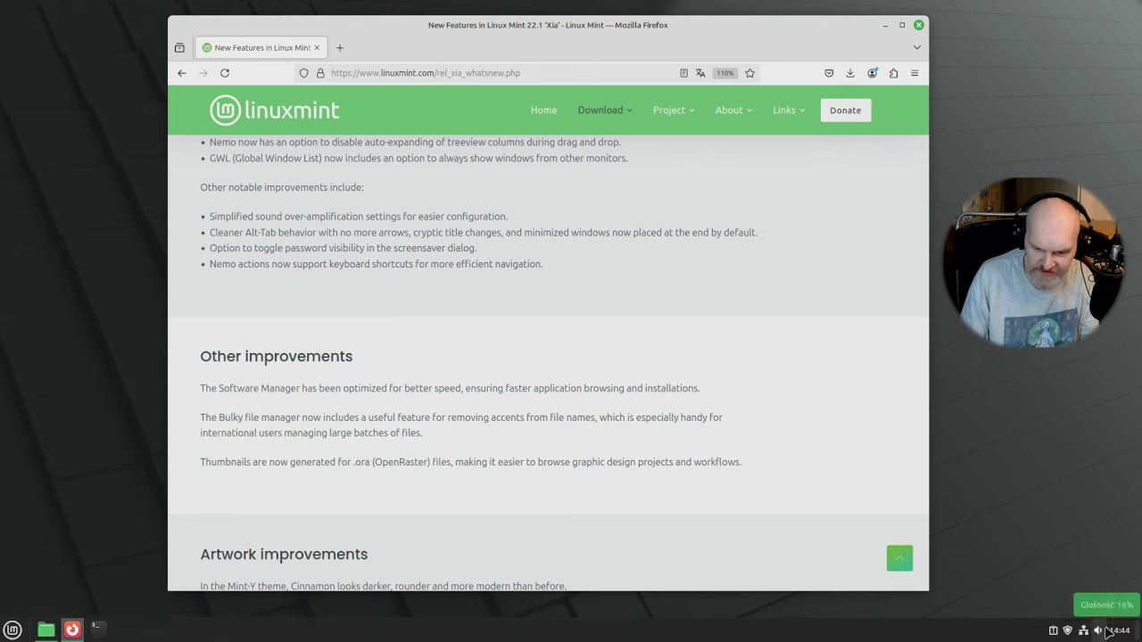
click(1098, 630)
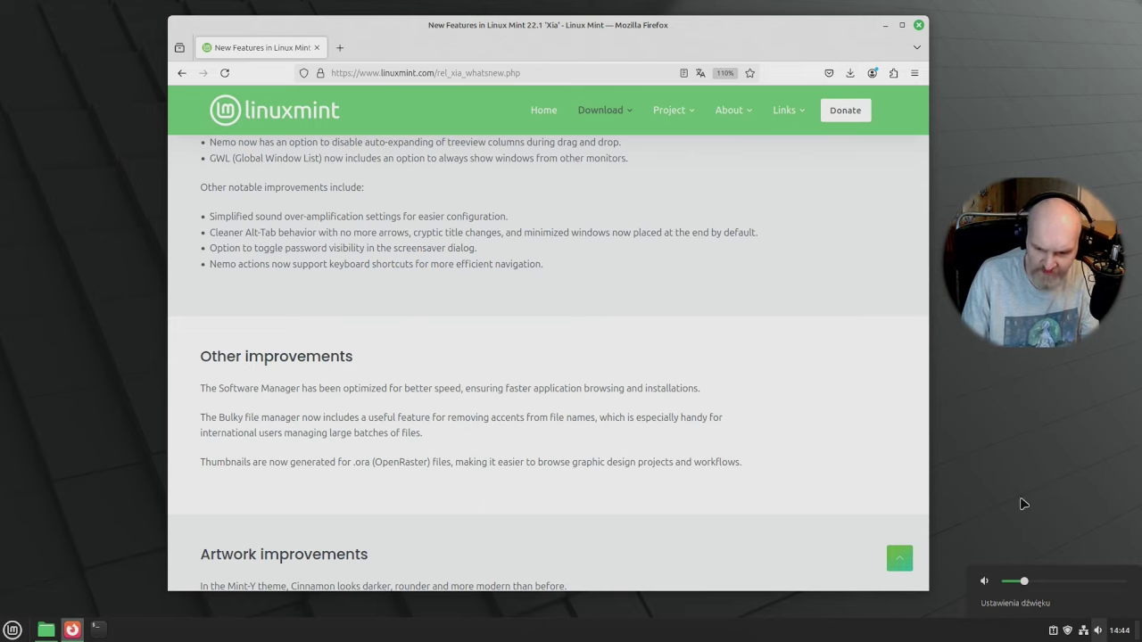
click(1039, 572)
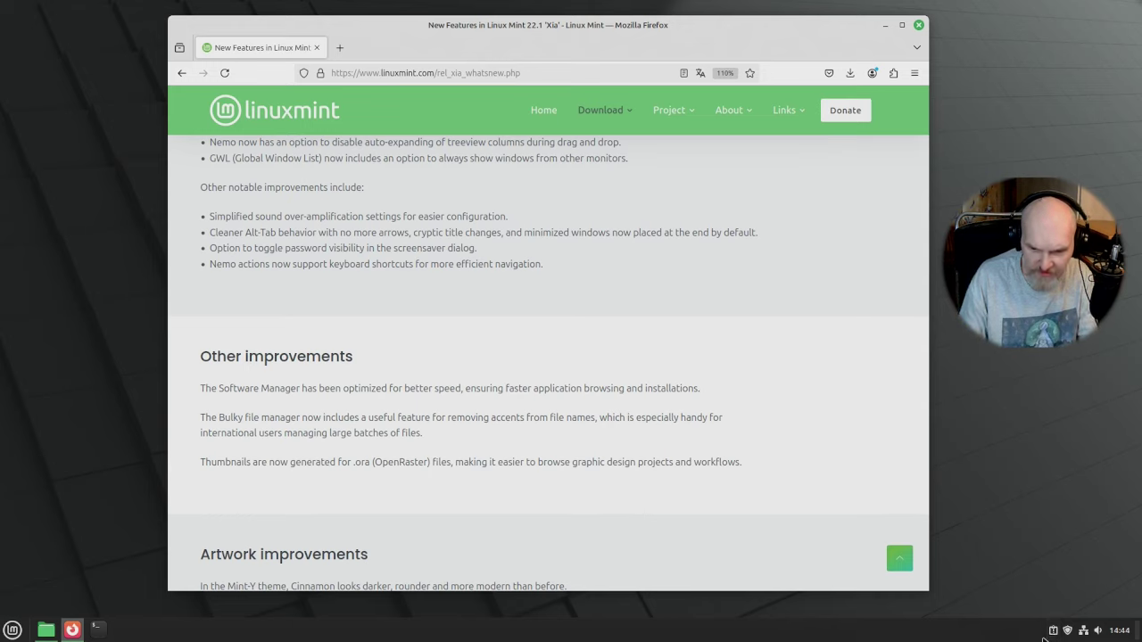
click(1091, 516)
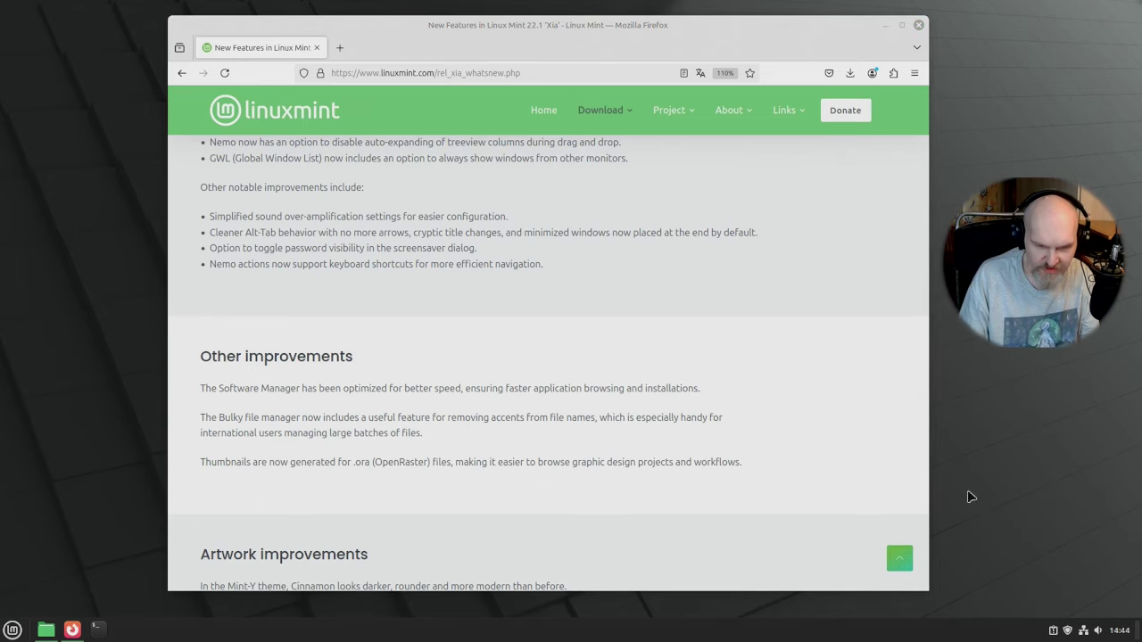
- Minimize the browser, open the display settings from the desktop, view the Ustawienia and Układ pages, and close them
click(885, 25)
right_click(330, 92)
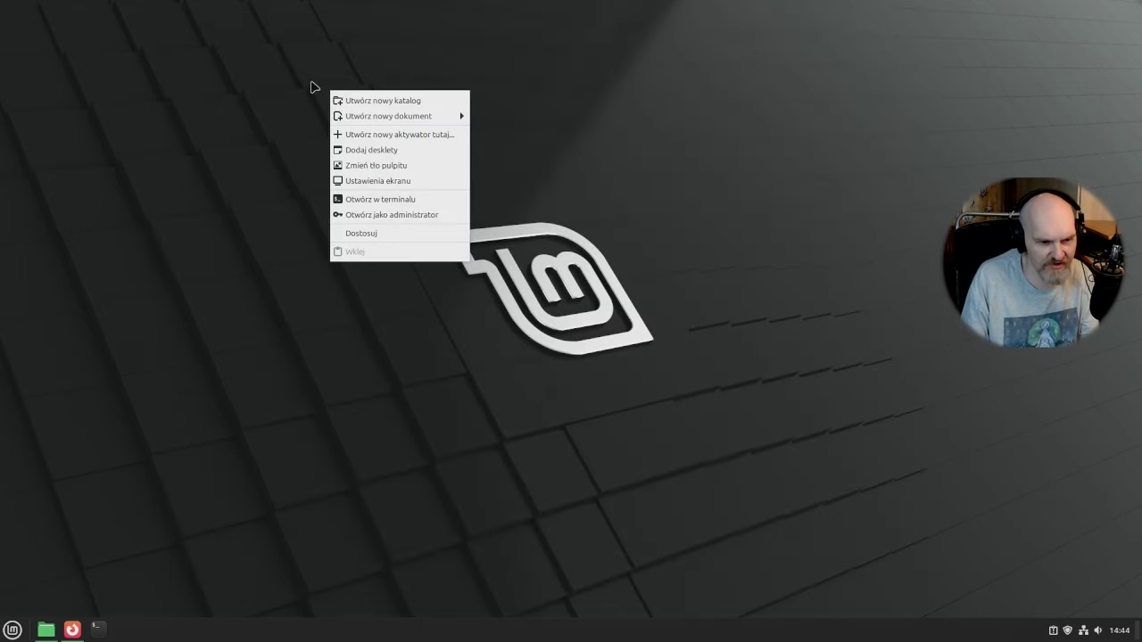
click(370, 182)
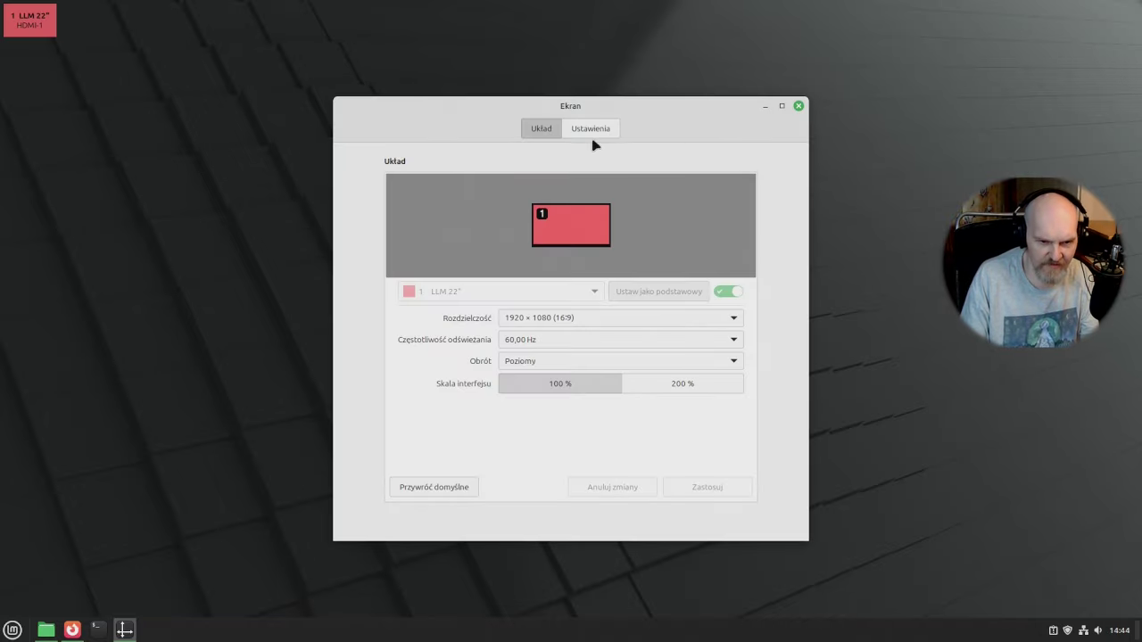
click(592, 132)
click(545, 132)
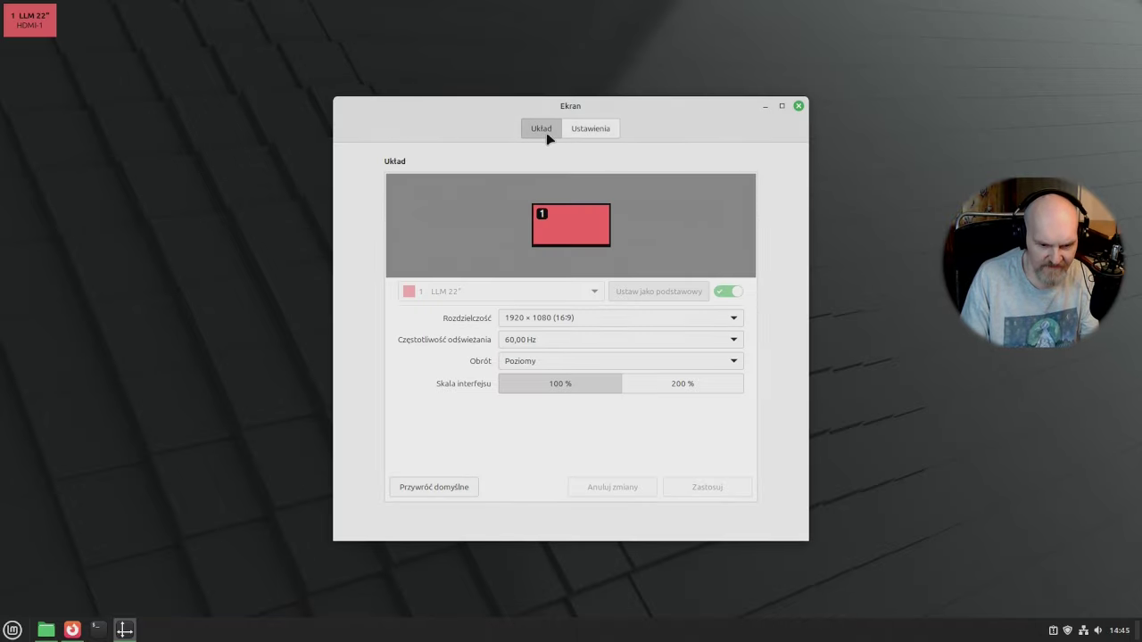
click(799, 105)
- Open the desktop background settings and move the Tła window higher on the desktop
right_click(423, 102)
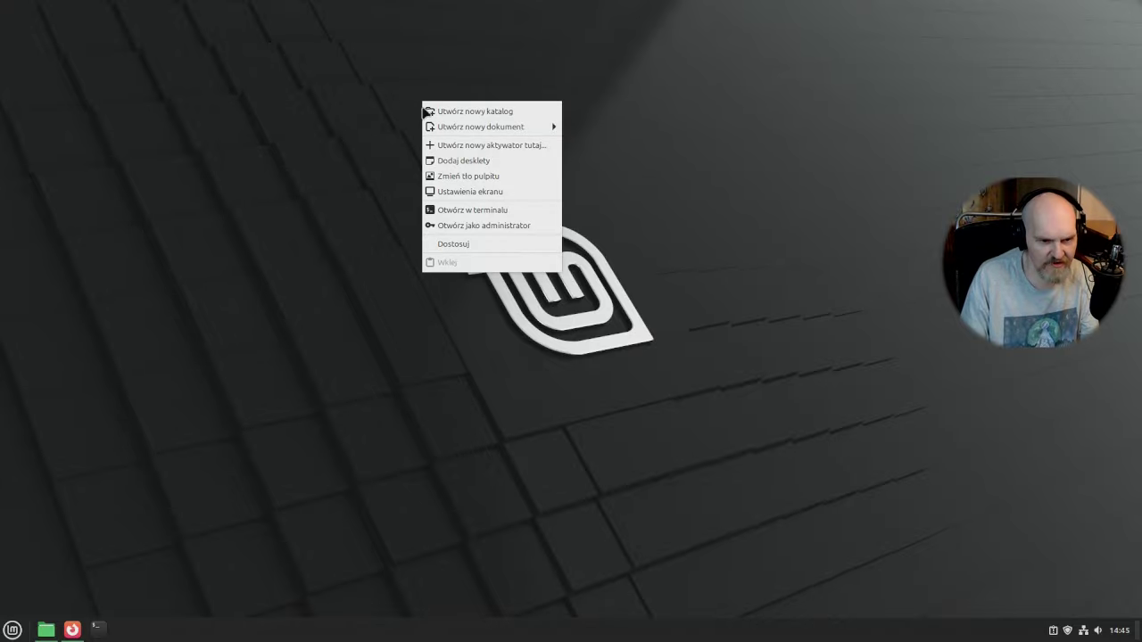
click(487, 177)
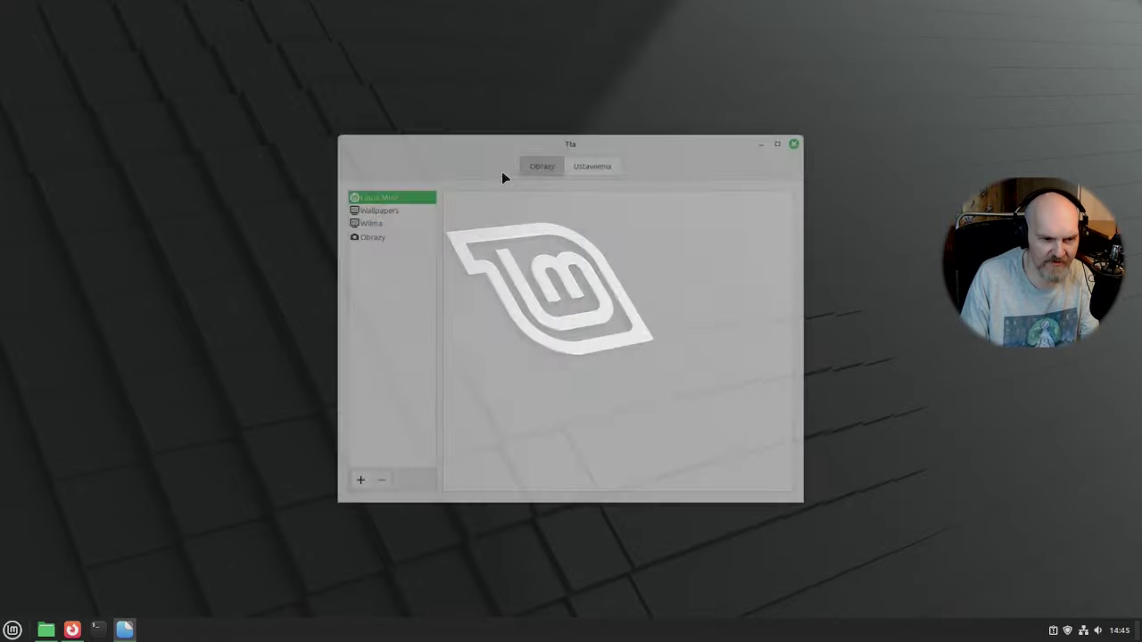
drag(473, 140, 483, 75)
- Find the Artwork improvements section on the New Features page and open its backgrounds.png screenshot in a new tab to examine the wallpaper collections
click(73, 630)
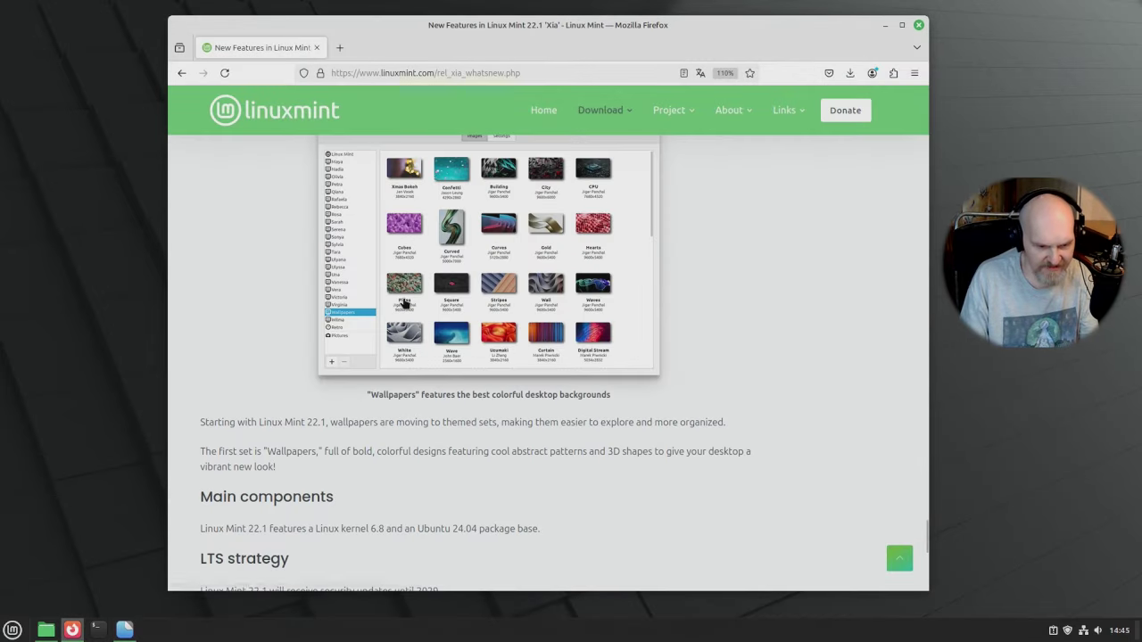
scroll(538, 333, up, 3)
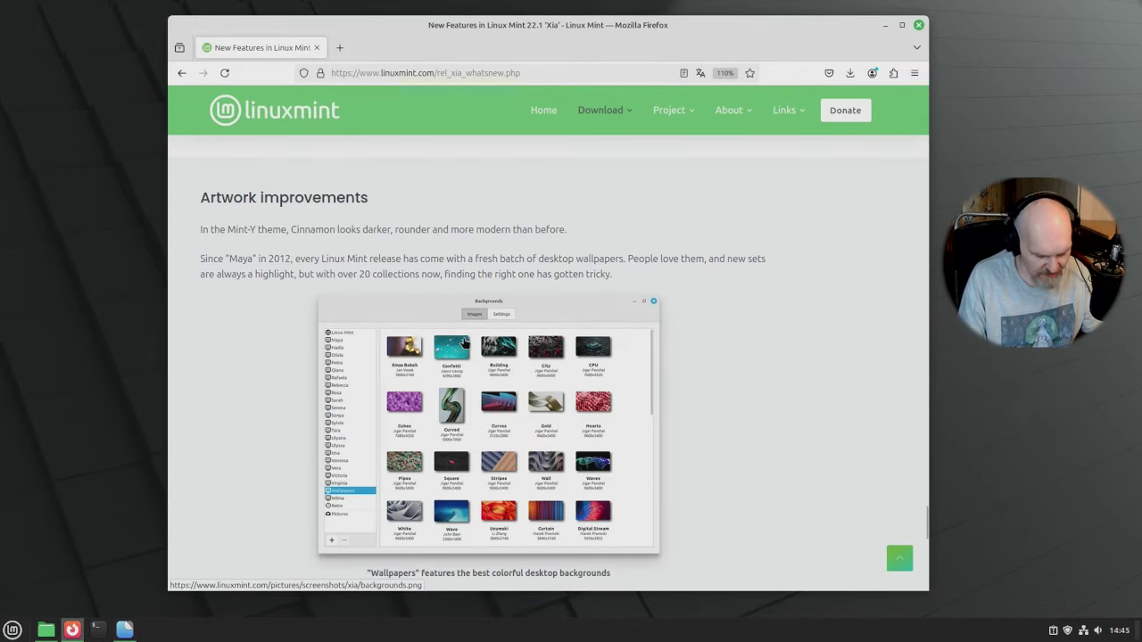
right_click(473, 332)
click(513, 339)
right_click(437, 349)
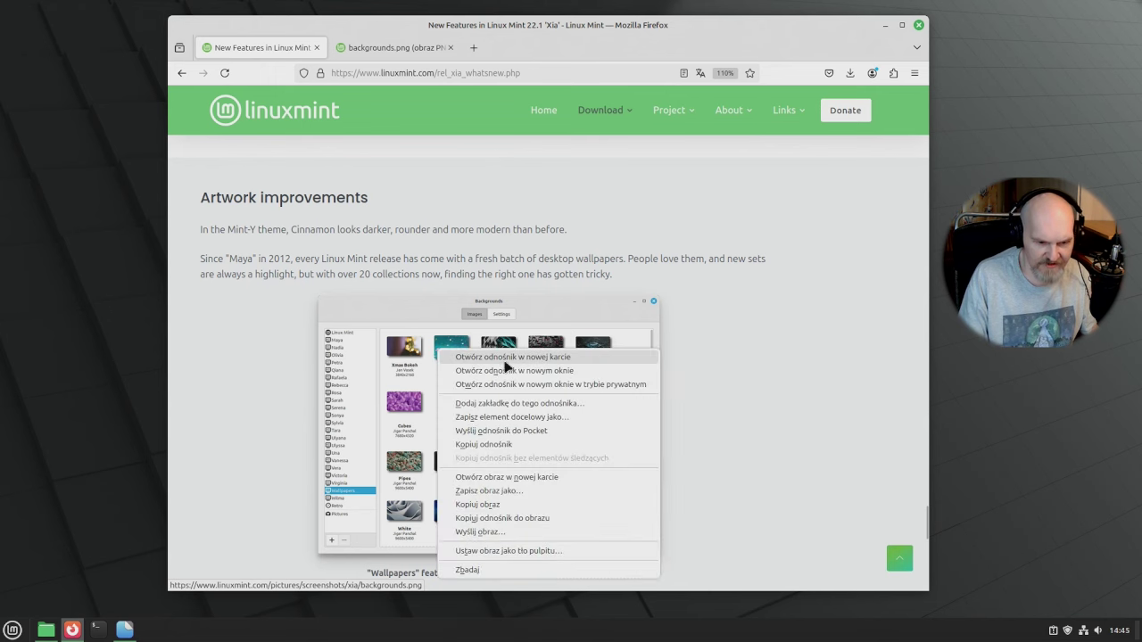
click(509, 479)
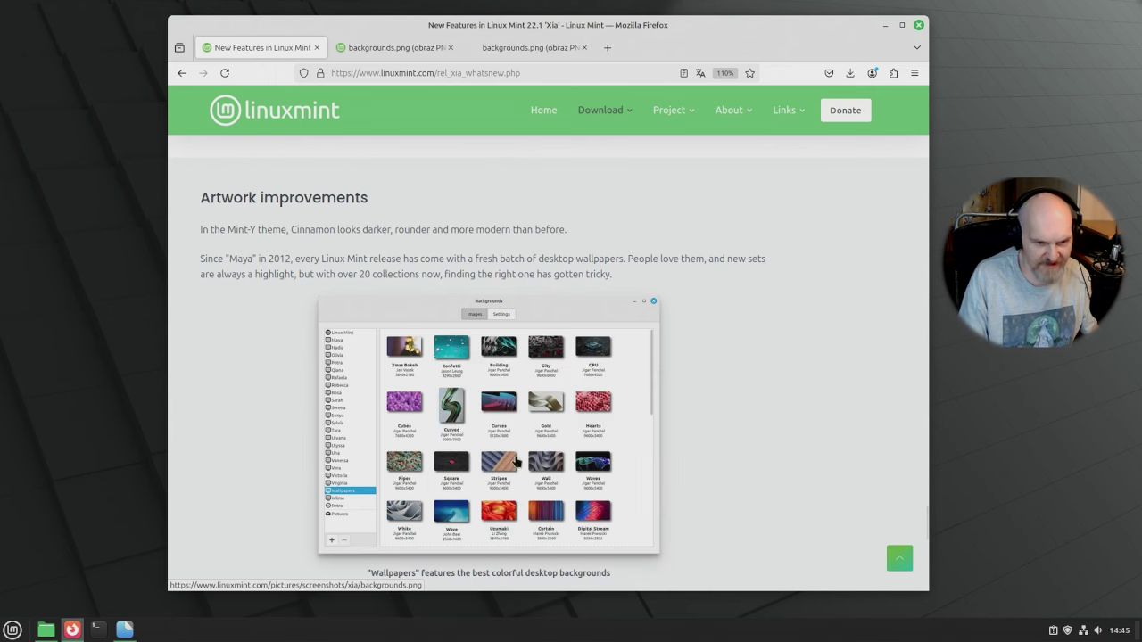
click(523, 51)
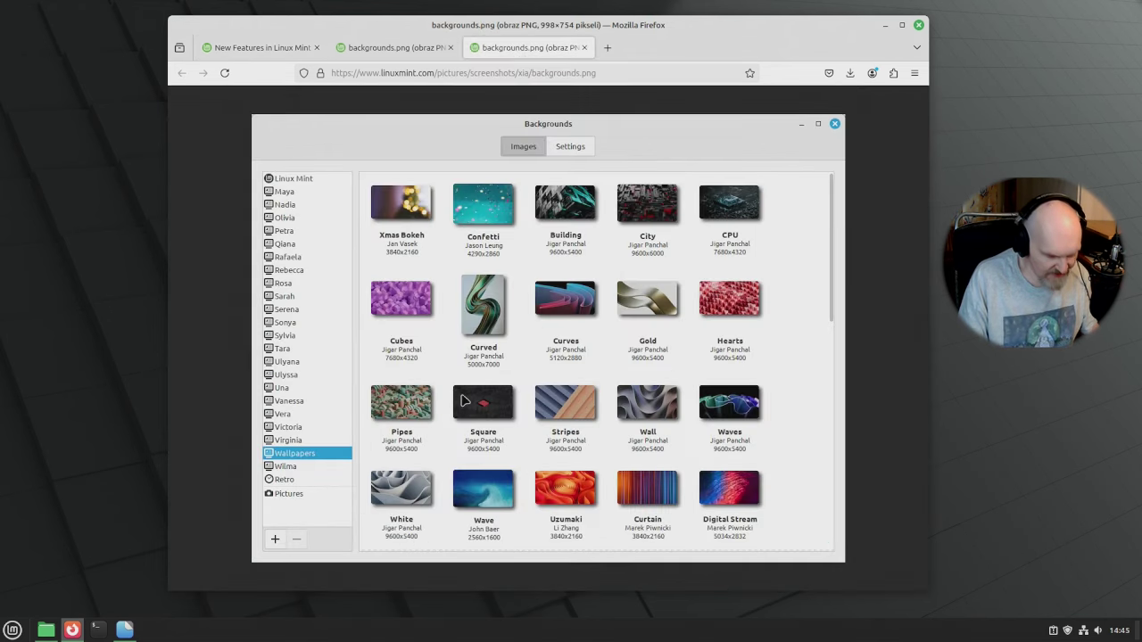
scroll(463, 396, up, 1)
scroll(462, 395, down, 1)
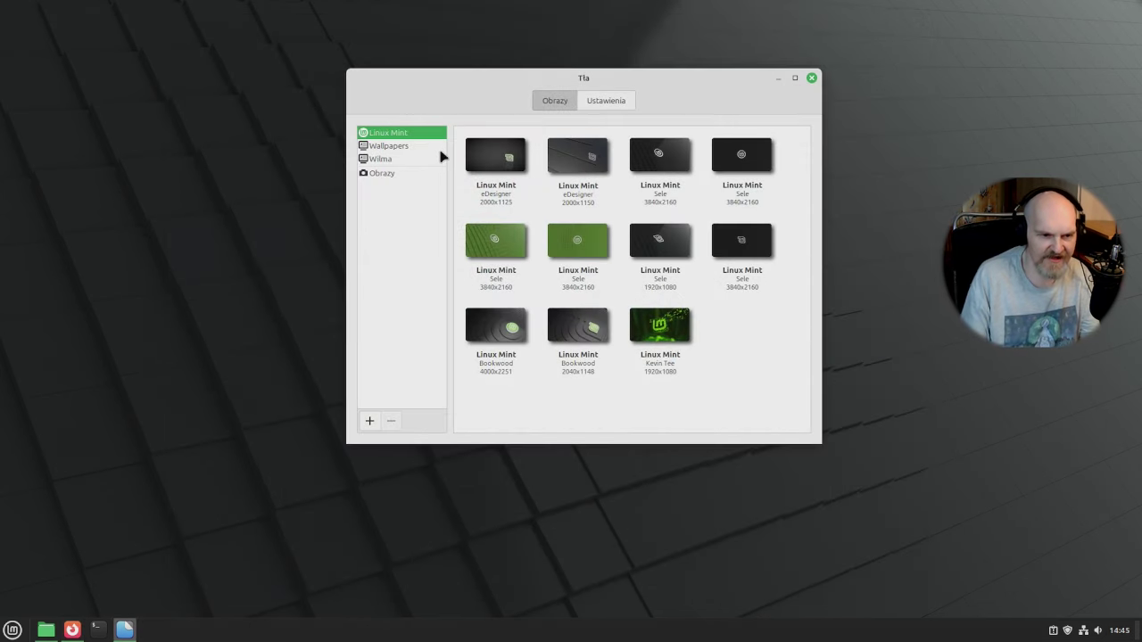
- Show the Obrazy collection in the desktop background settings and reposition the Tła window
click(368, 173)
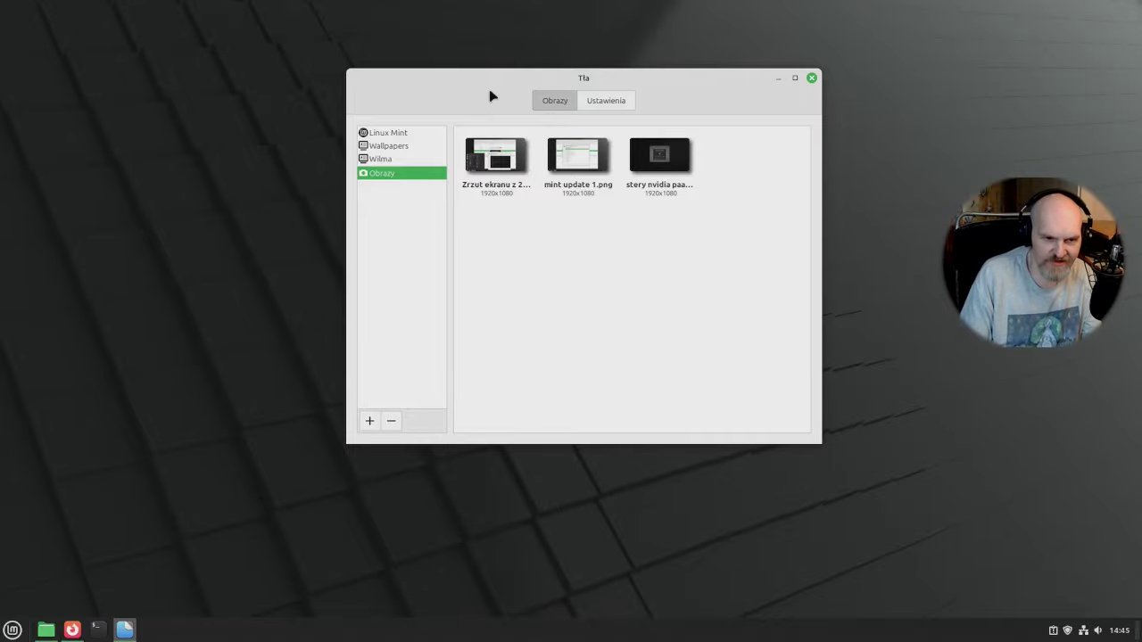
drag(482, 85, 424, 105)
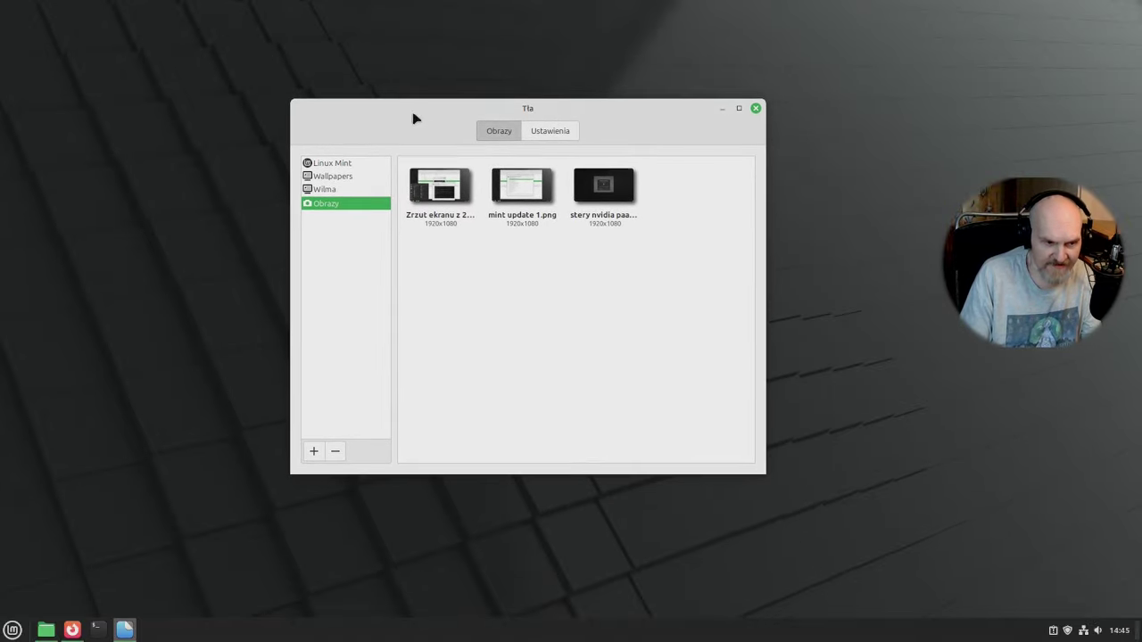
- View the Wallpapers, Wilma and Linux Mint collections in the desktop background settings
click(325, 178)
click(325, 189)
click(347, 164)
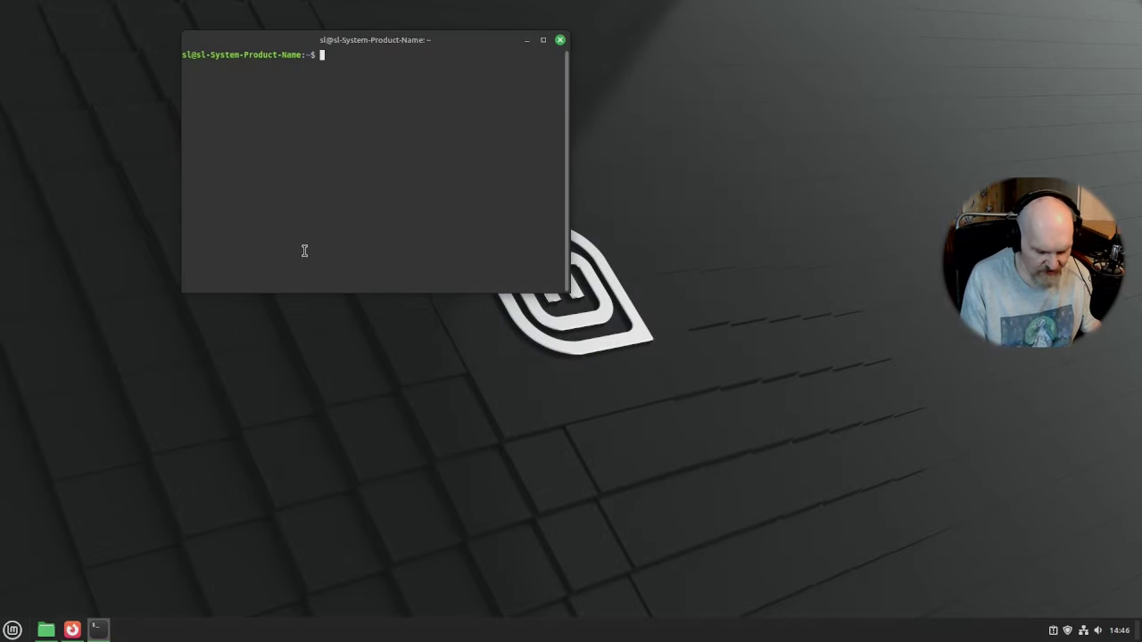
- Enlarge the terminal's text and run neofetch to show the system information, repositioning the terminal window
key(ctrl+plus)
key(ctrl+plus)
key(ctrl+plus)
key(ctrl+plus)
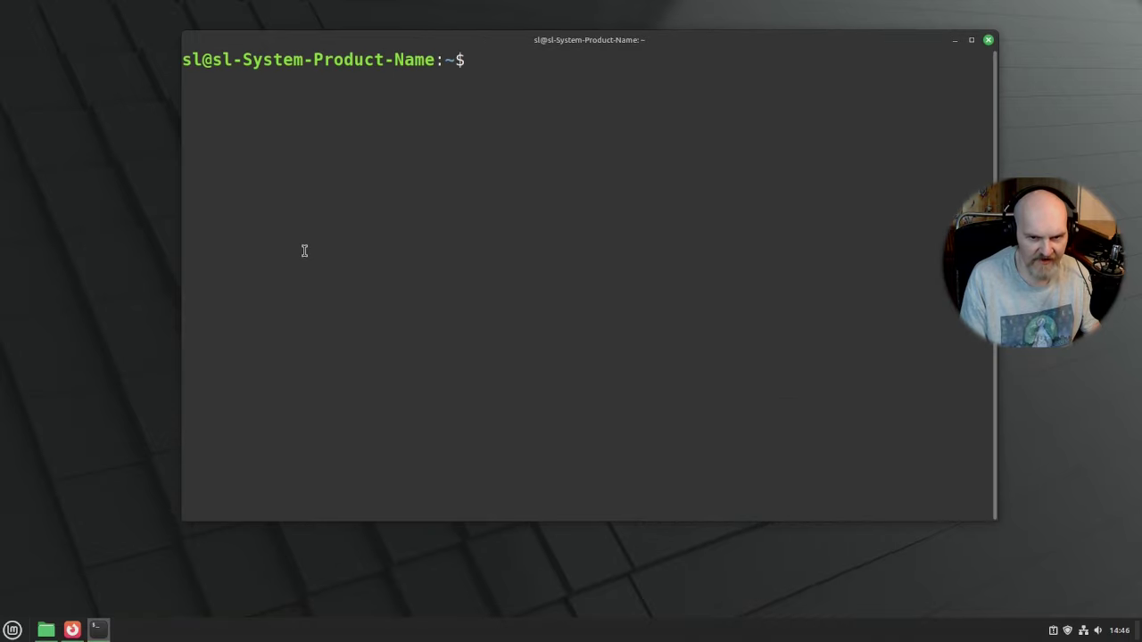
text(neofetch)
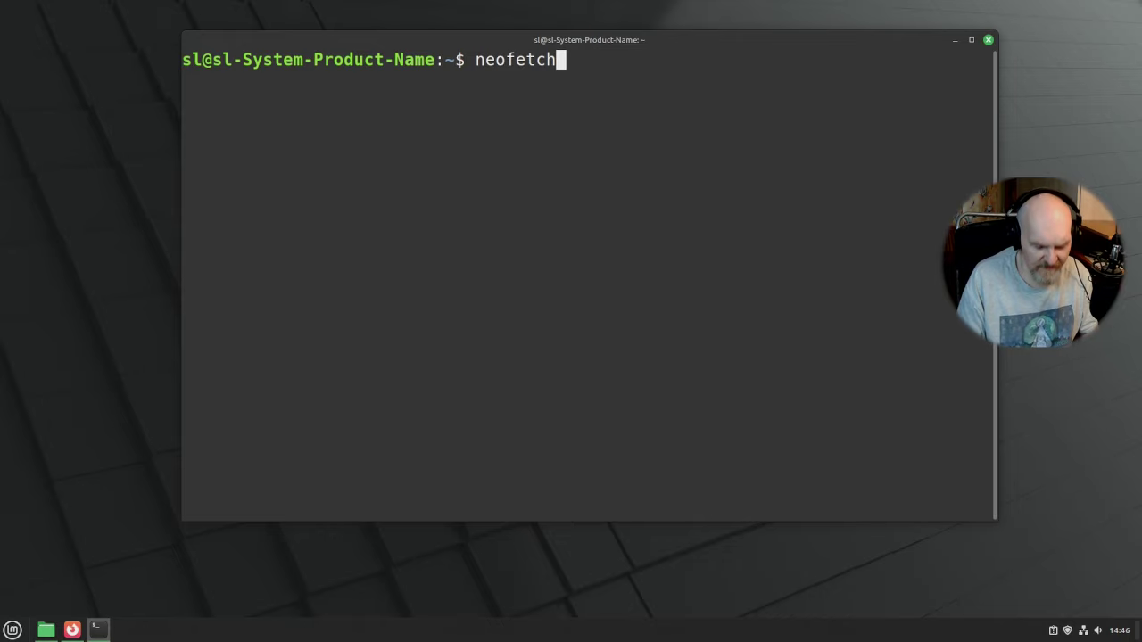
key(Return)
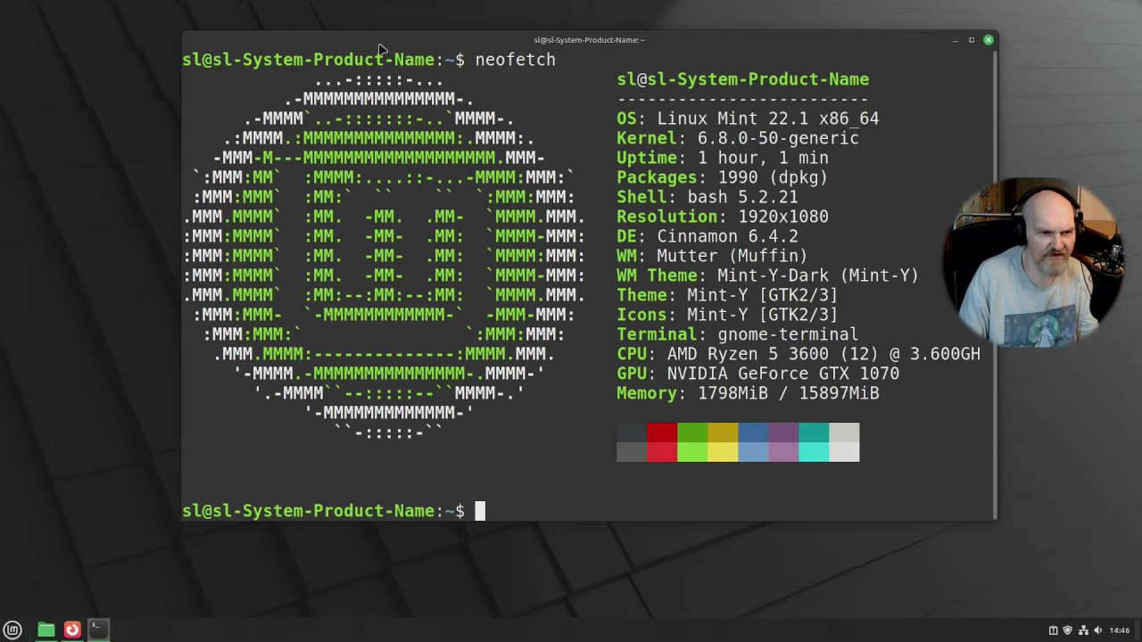
drag(554, 40, 450, 54)
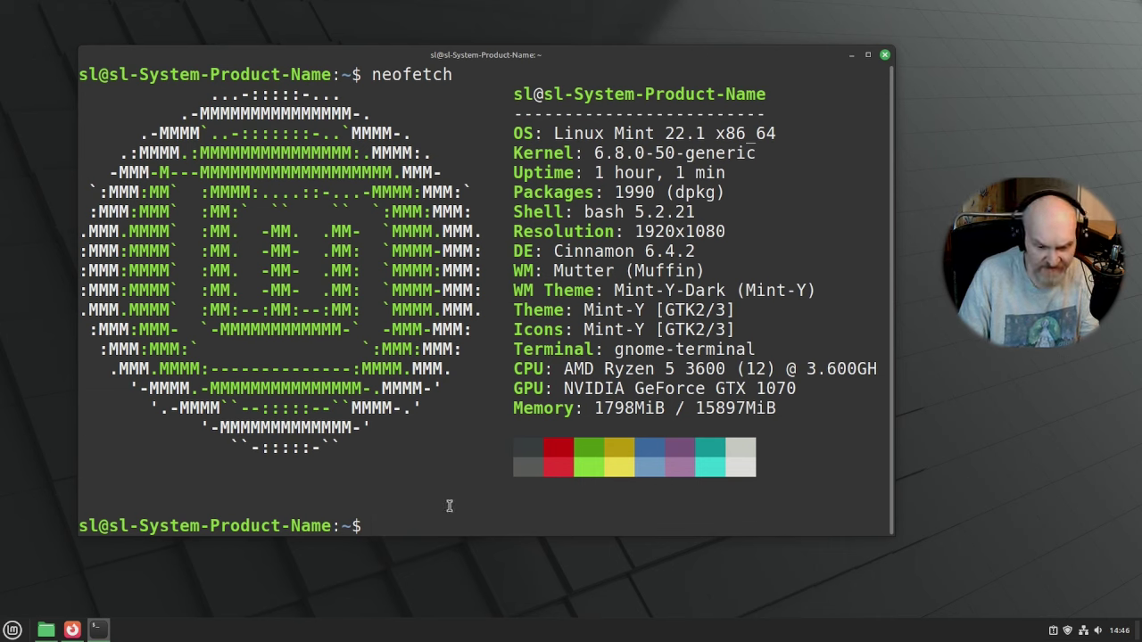
- View the office programs under Biuro in the application menu, and close the menu
click(13, 630)
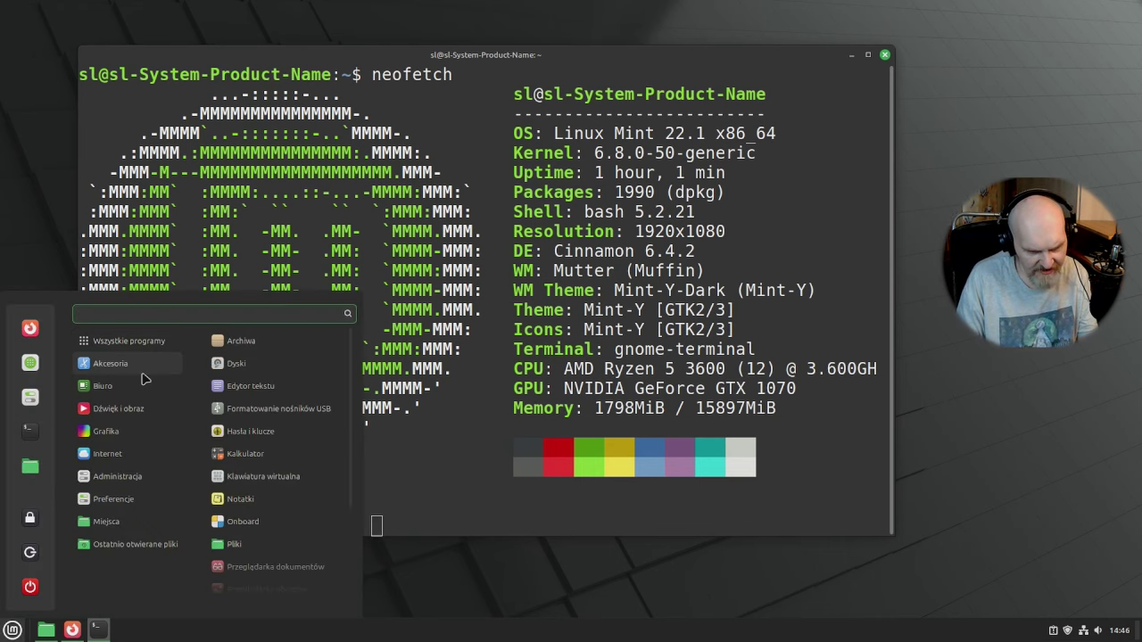
mouse_move(163, 397)
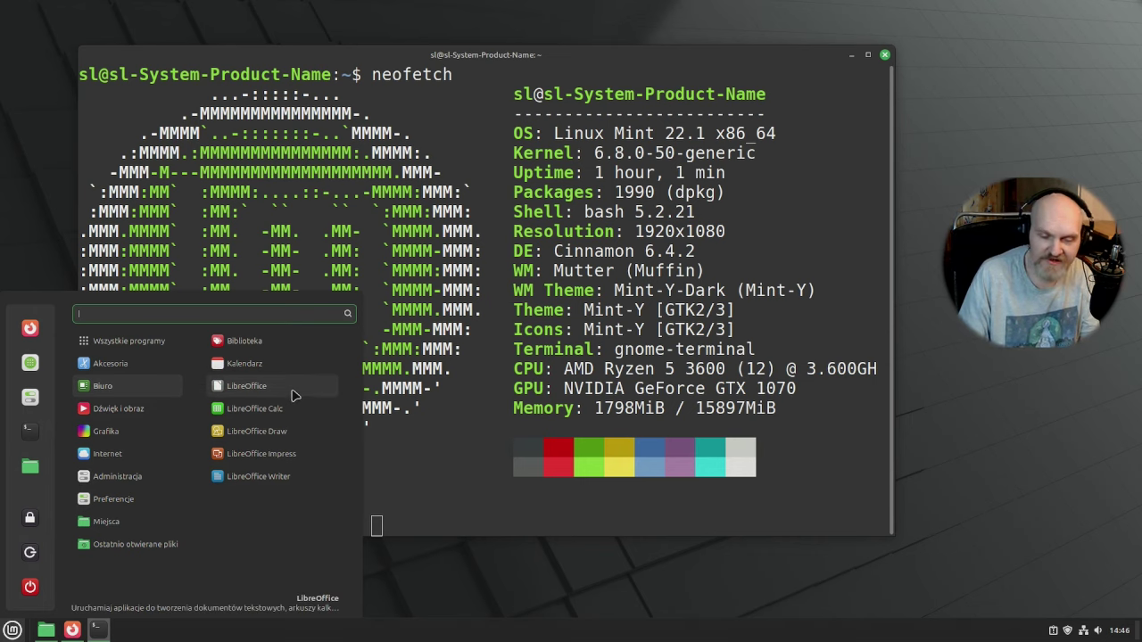
click(426, 235)
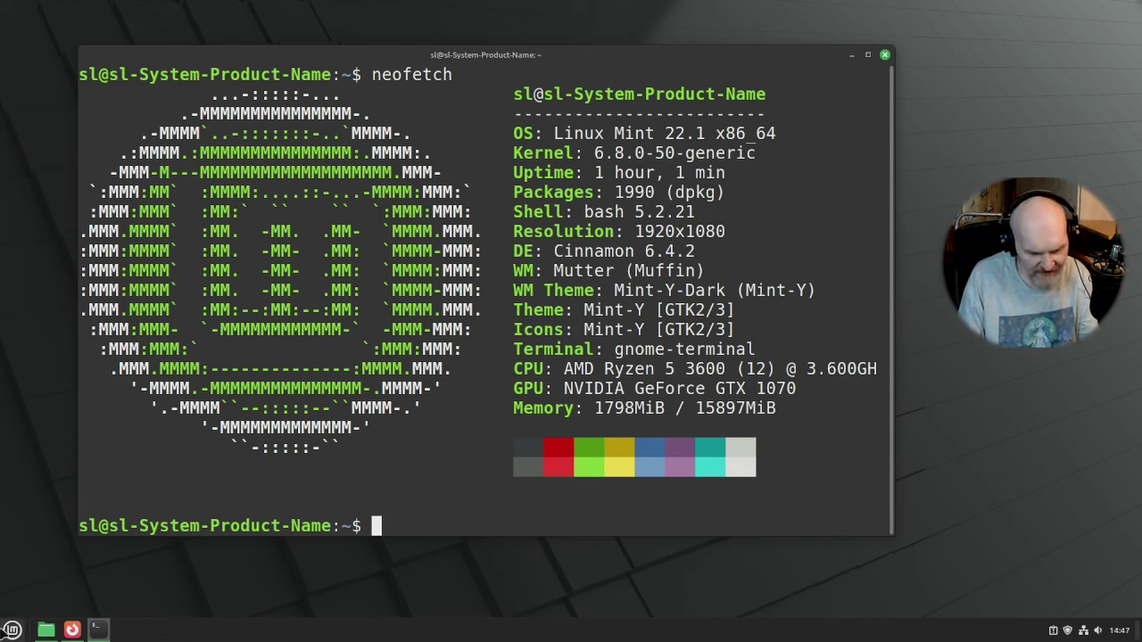
- Search the application menu for "nvi", open NVIDIA X Server Settings, and reposition its window over the terminal
click(11, 629)
text(nvi)
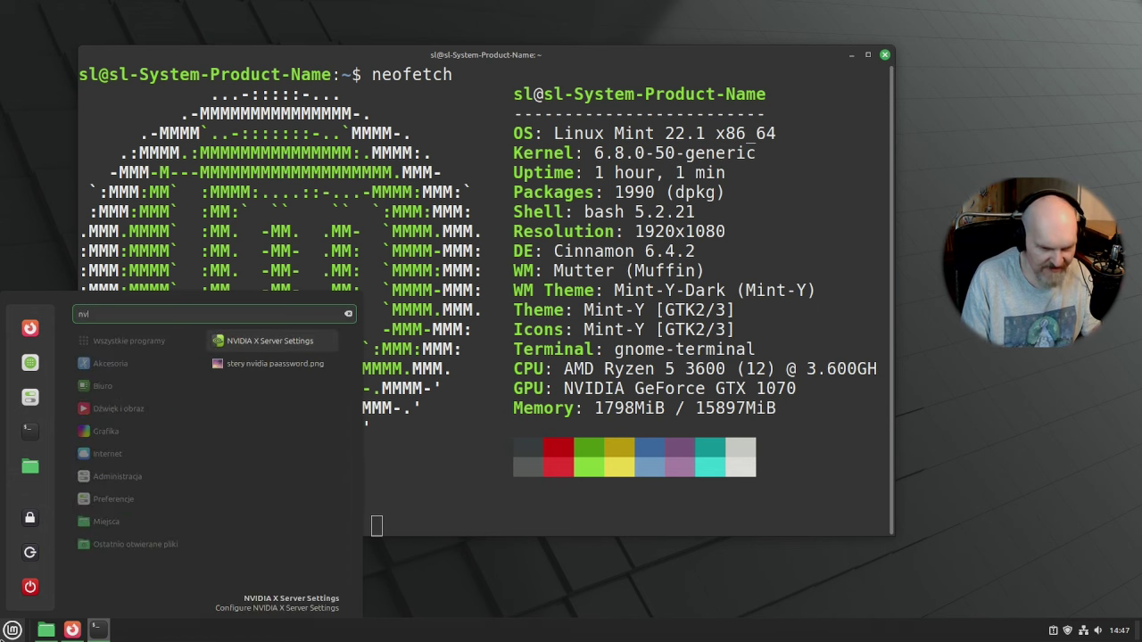
key(BackSpace)
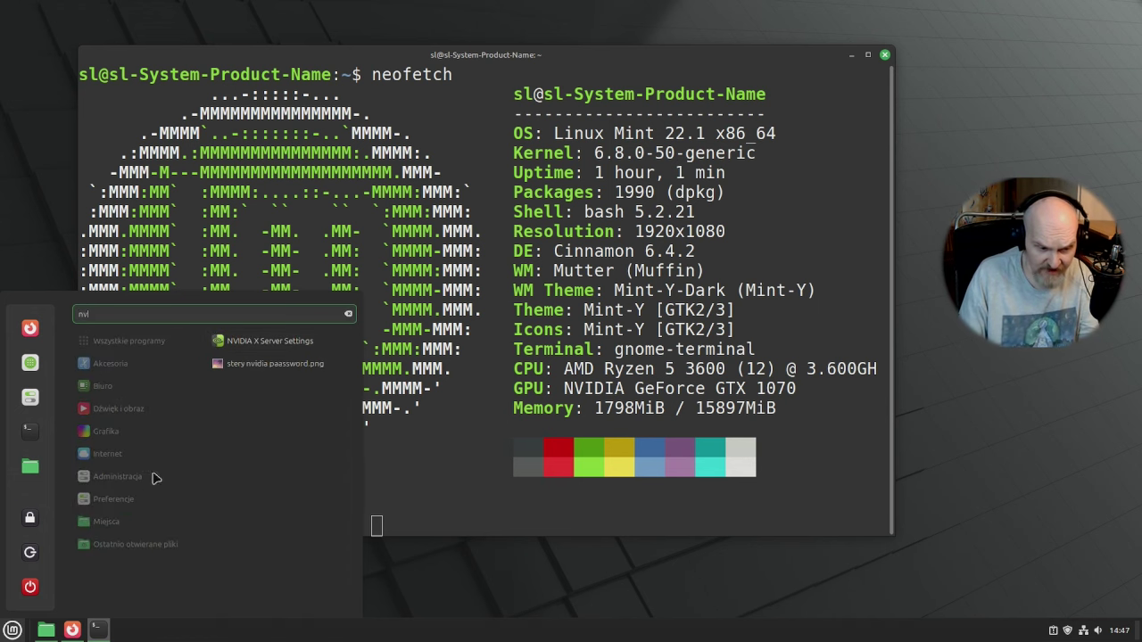
click(249, 351)
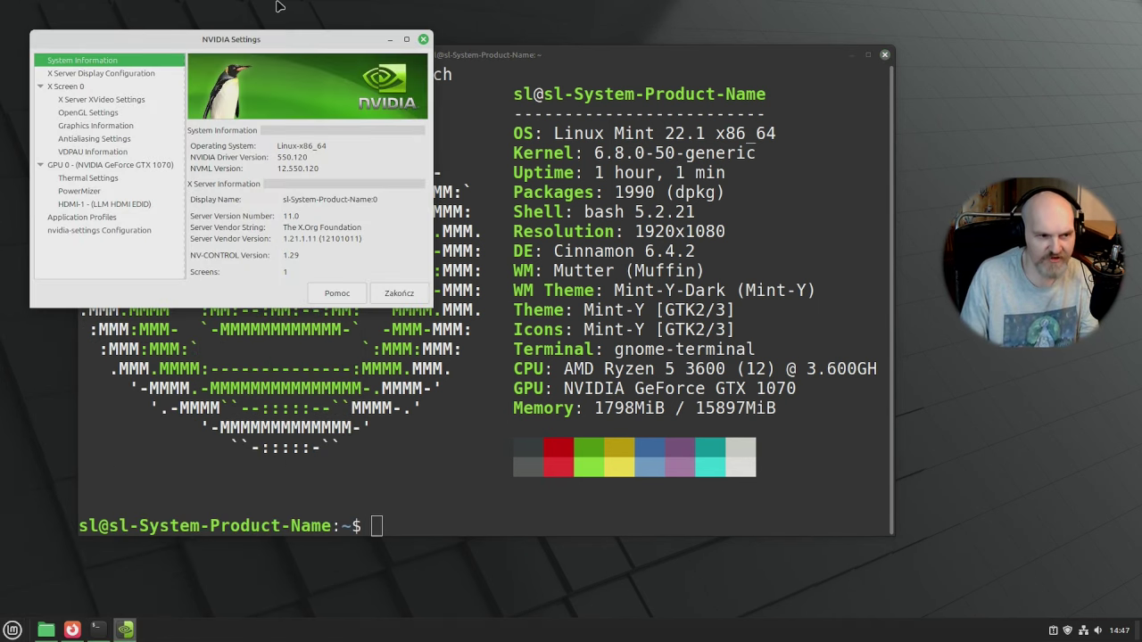
drag(222, 40, 416, 107)
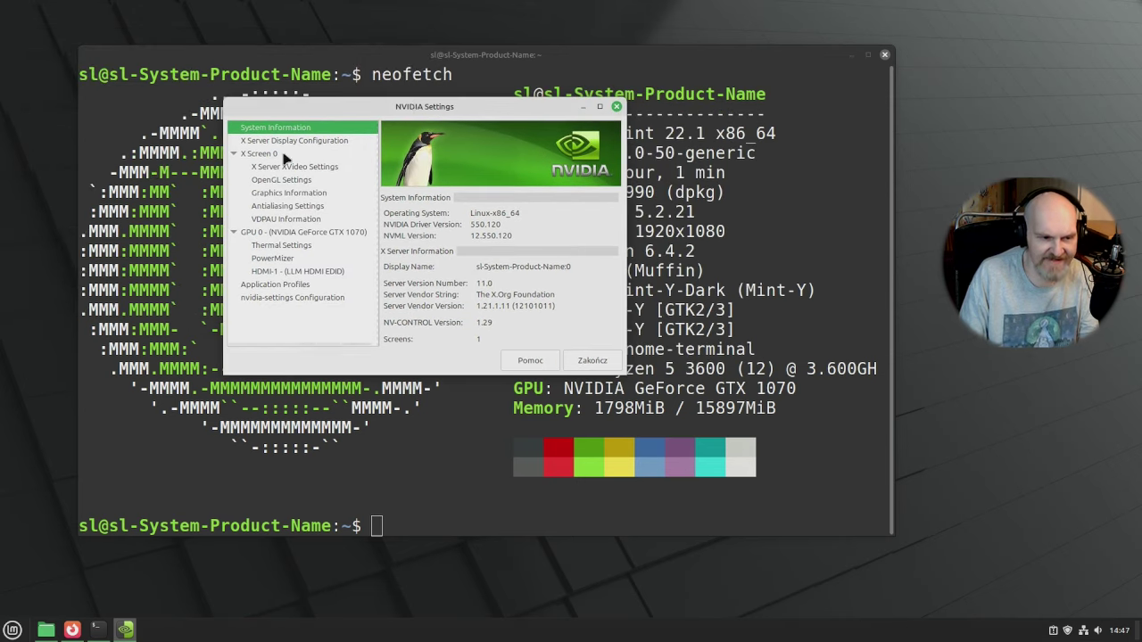
- View the X Server Display Configuration, OpenGL and Antialiasing pages, and close both NVIDIA Settings and the terminal
click(303, 142)
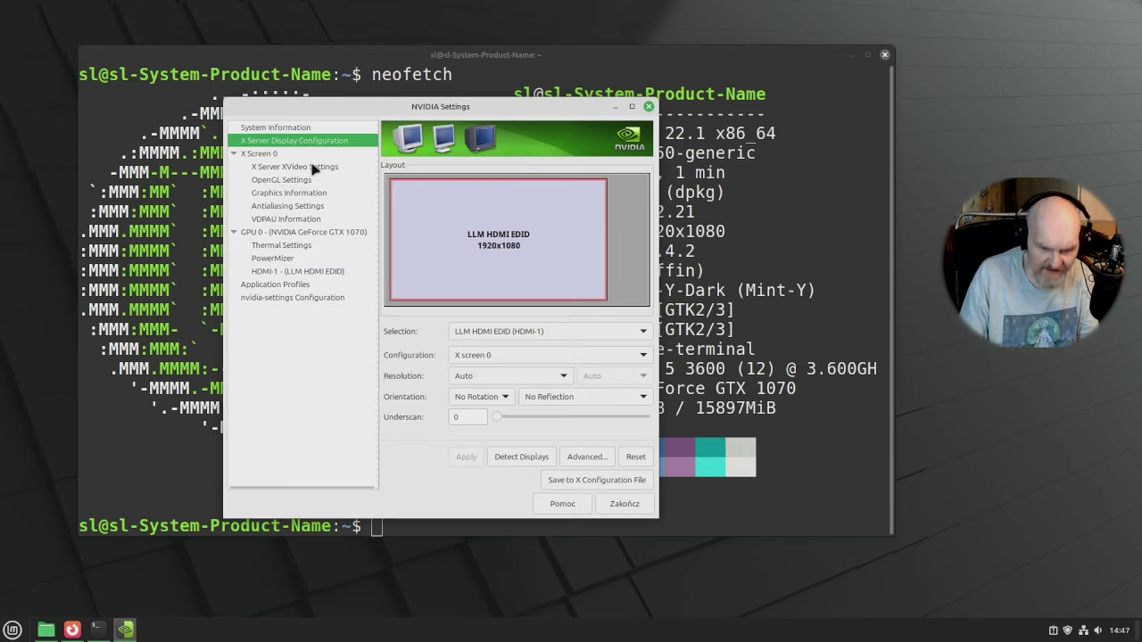
click(287, 158)
click(290, 181)
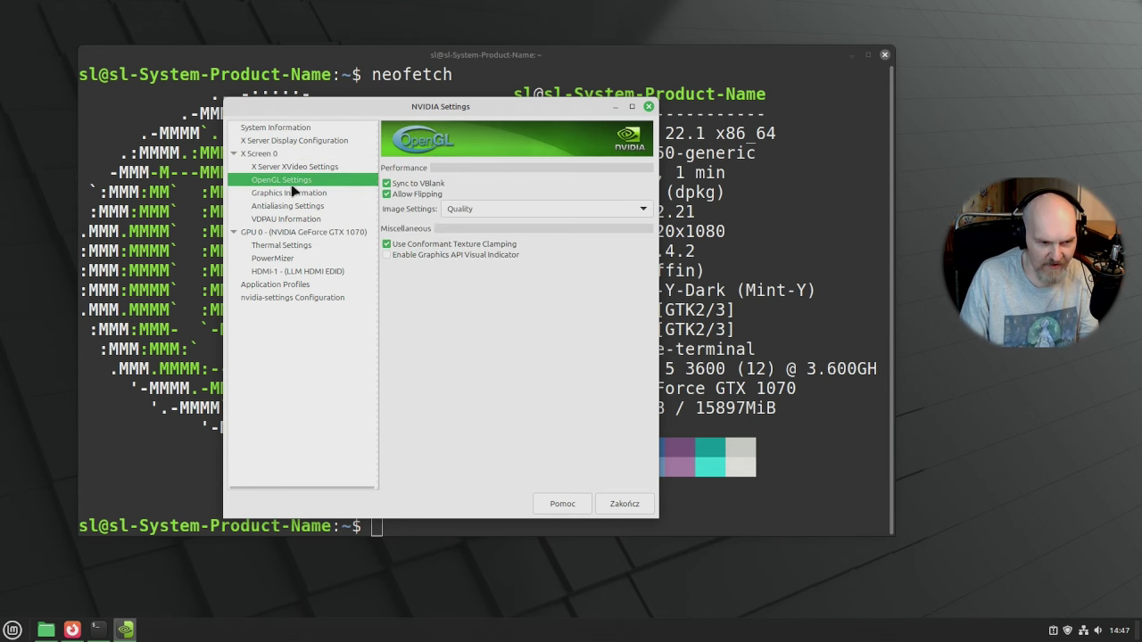
click(291, 207)
click(649, 106)
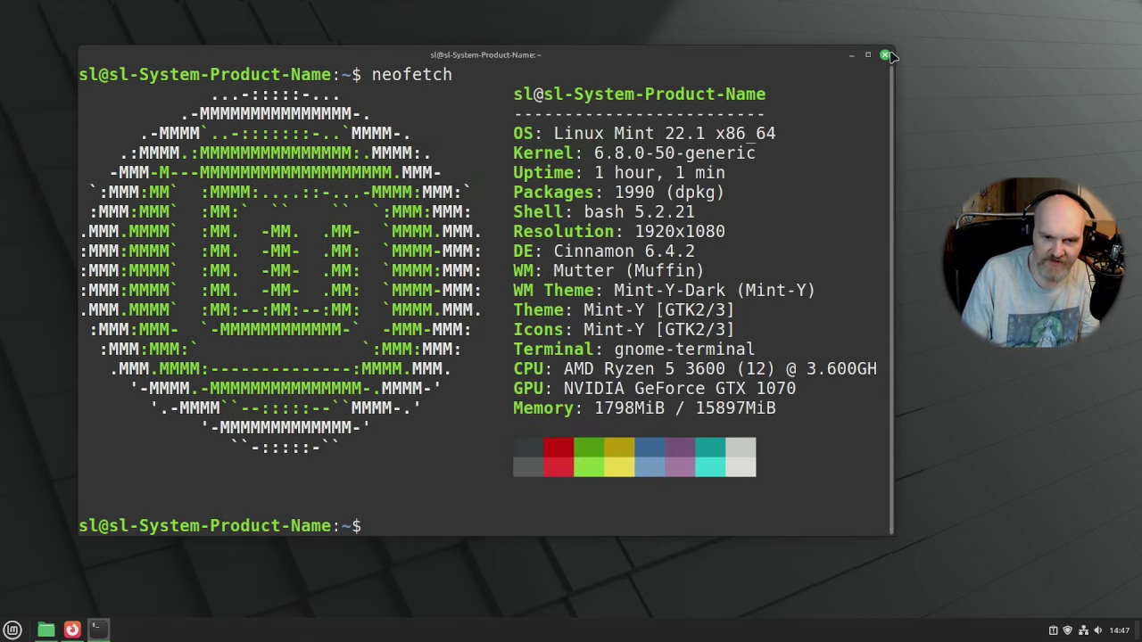
click(884, 55)
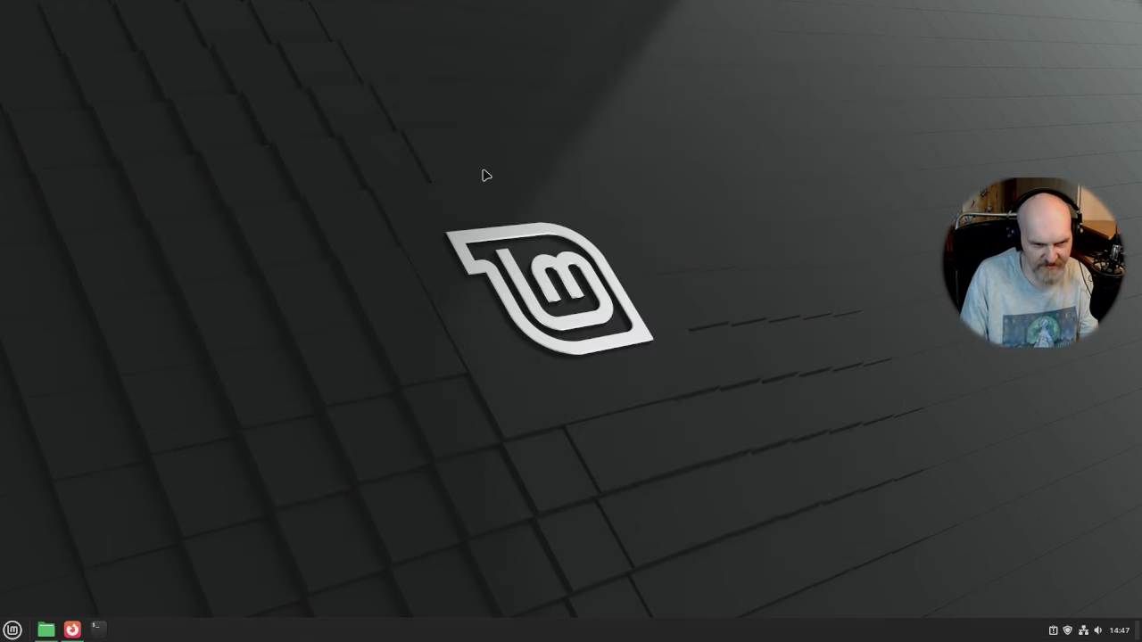
- Examine the desktop's context menu and the application menu's categories, including Grafika, Internet, Administracja and Akcesoria, closing both
right_click(331, 59)
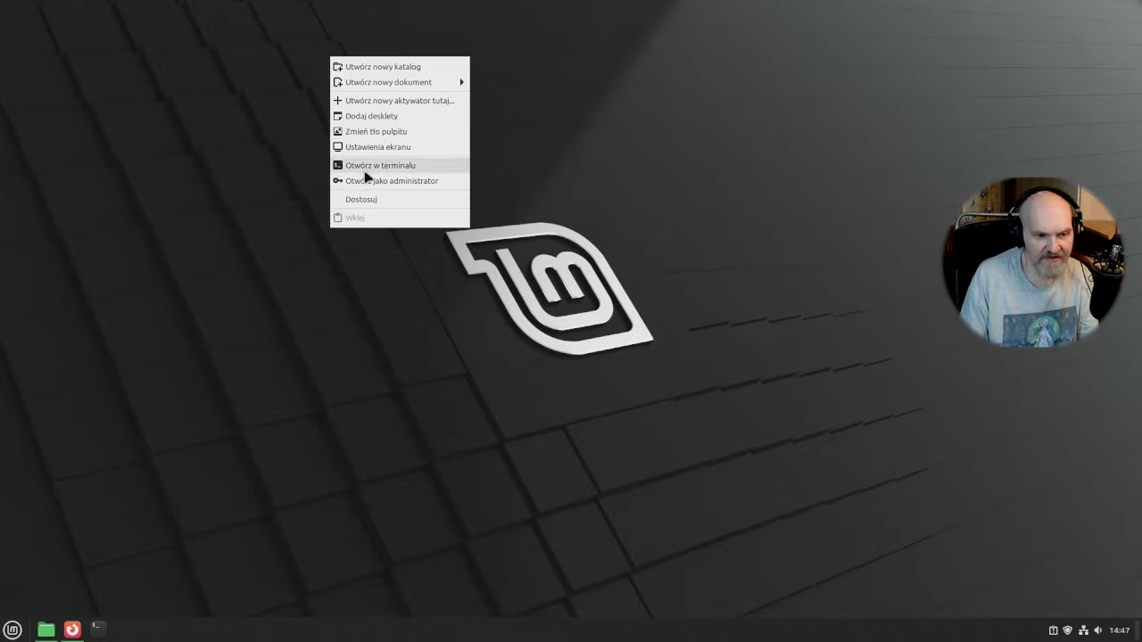
click(850, 464)
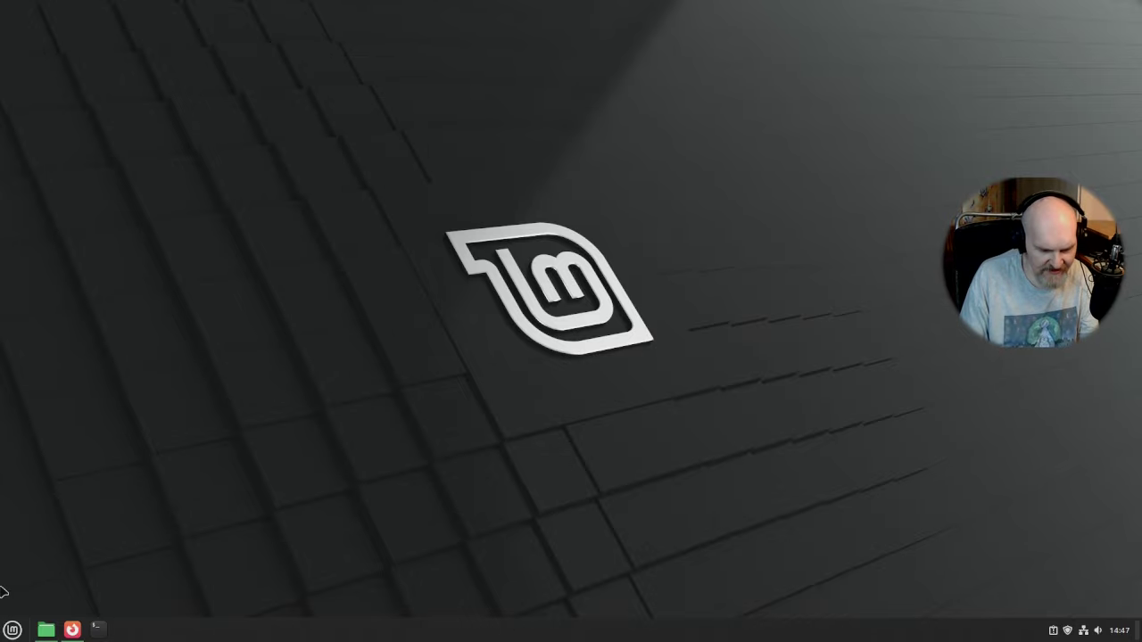
click(13, 630)
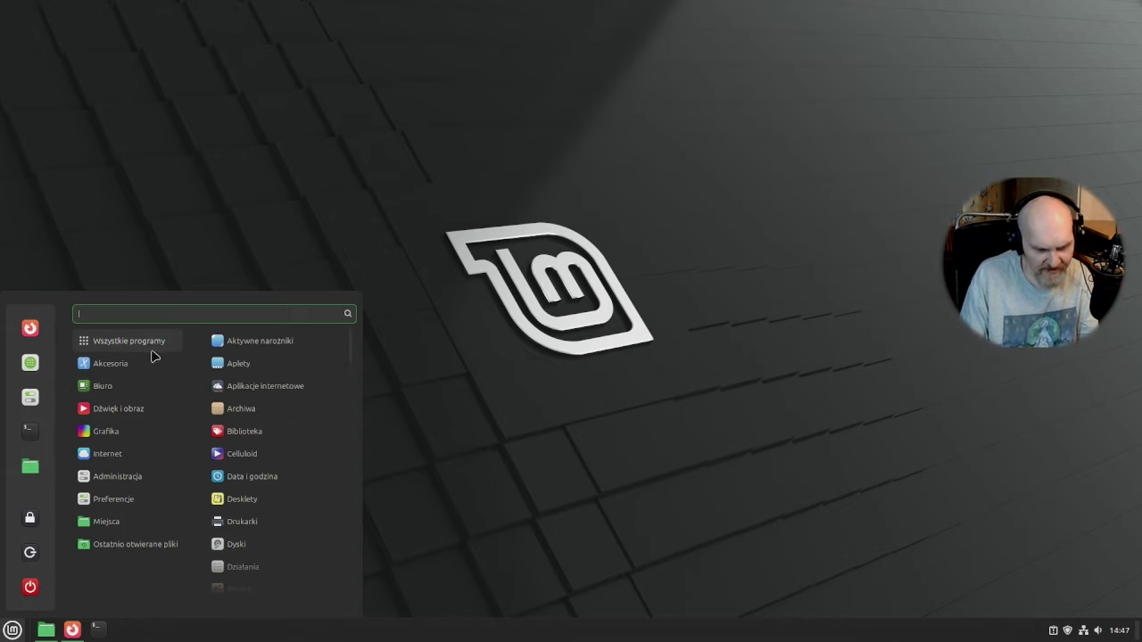
mouse_move(134, 522)
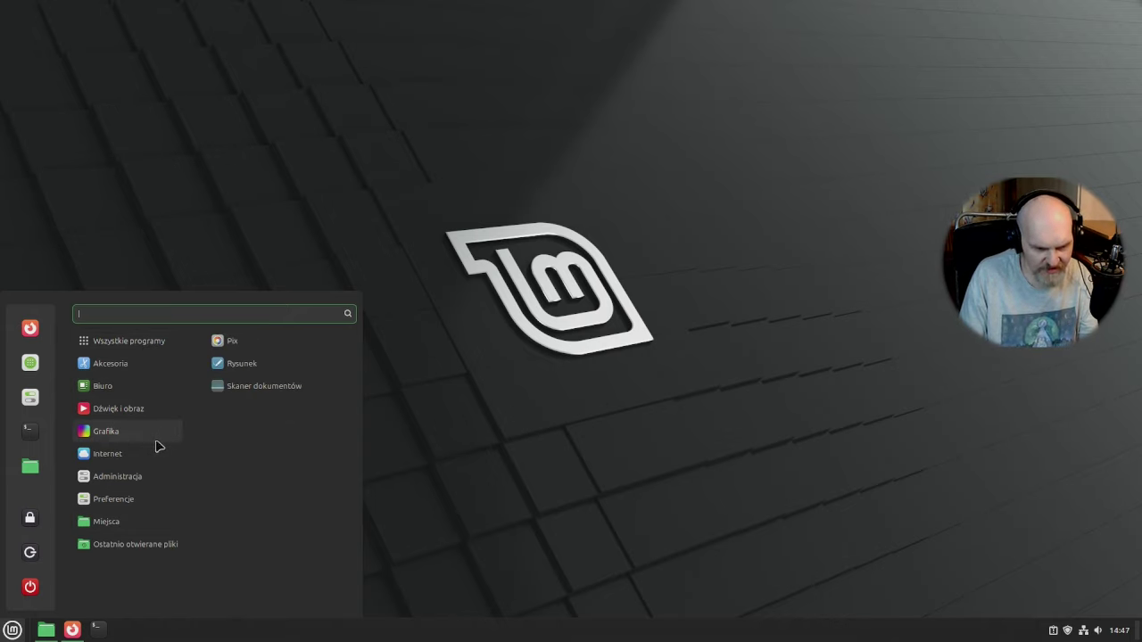
mouse_move(150, 457)
mouse_move(163, 483)
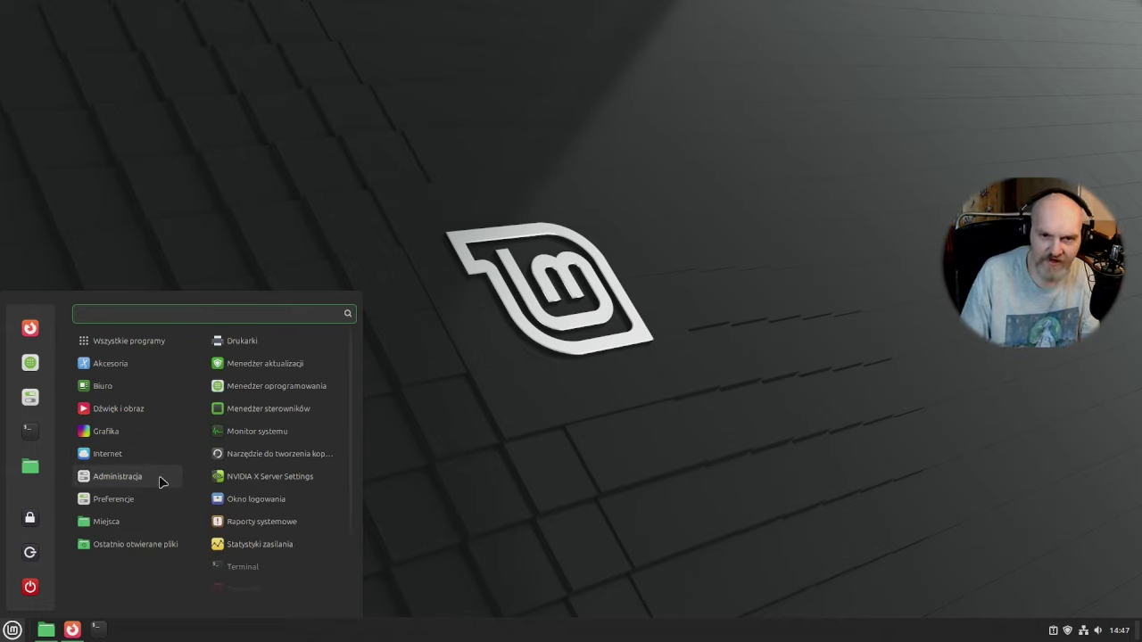
mouse_move(153, 434)
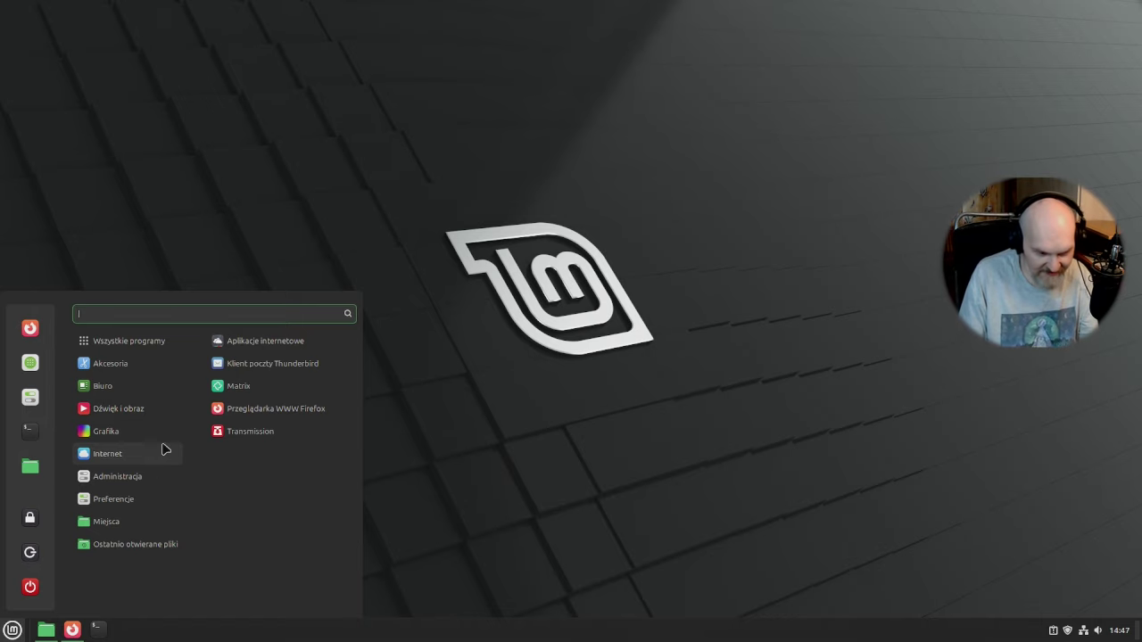
mouse_move(99, 485)
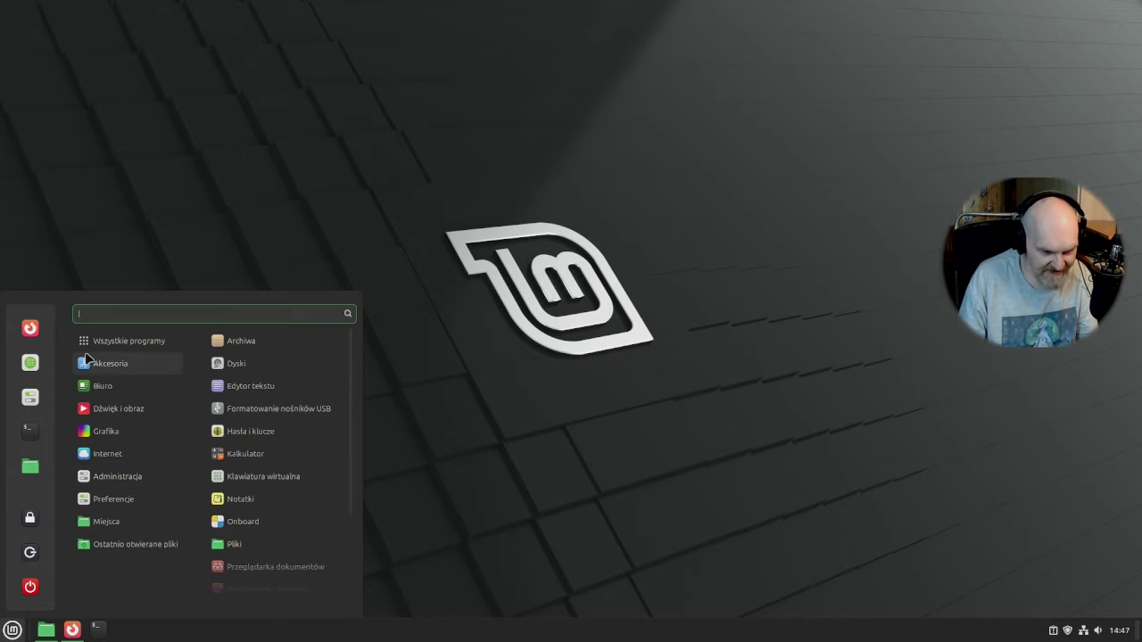
mouse_move(131, 411)
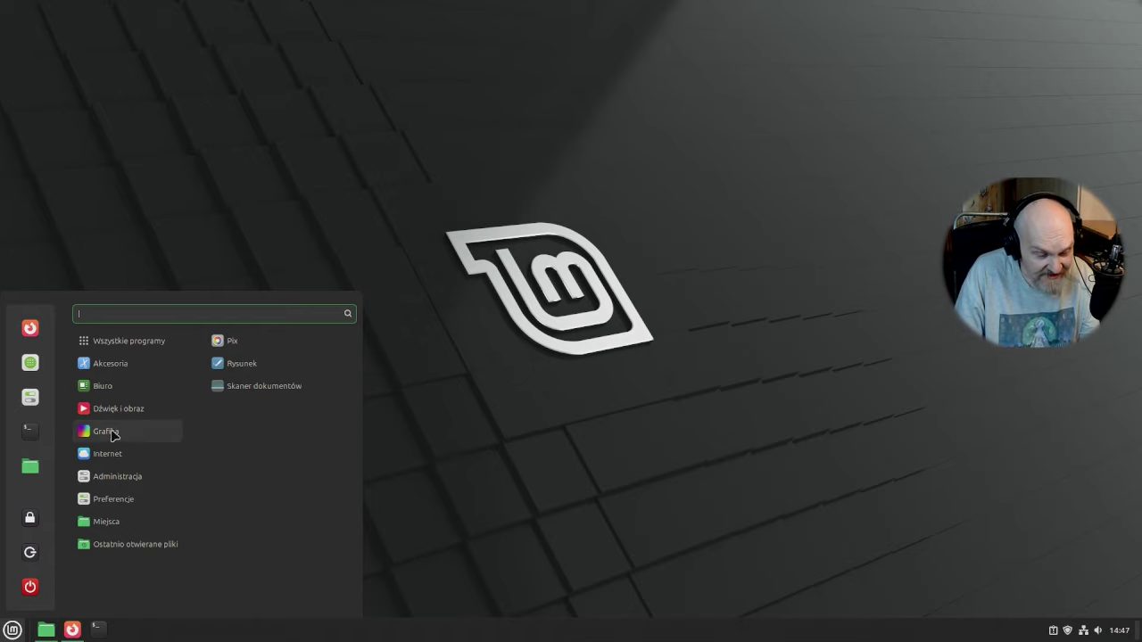
mouse_move(171, 393)
mouse_move(138, 338)
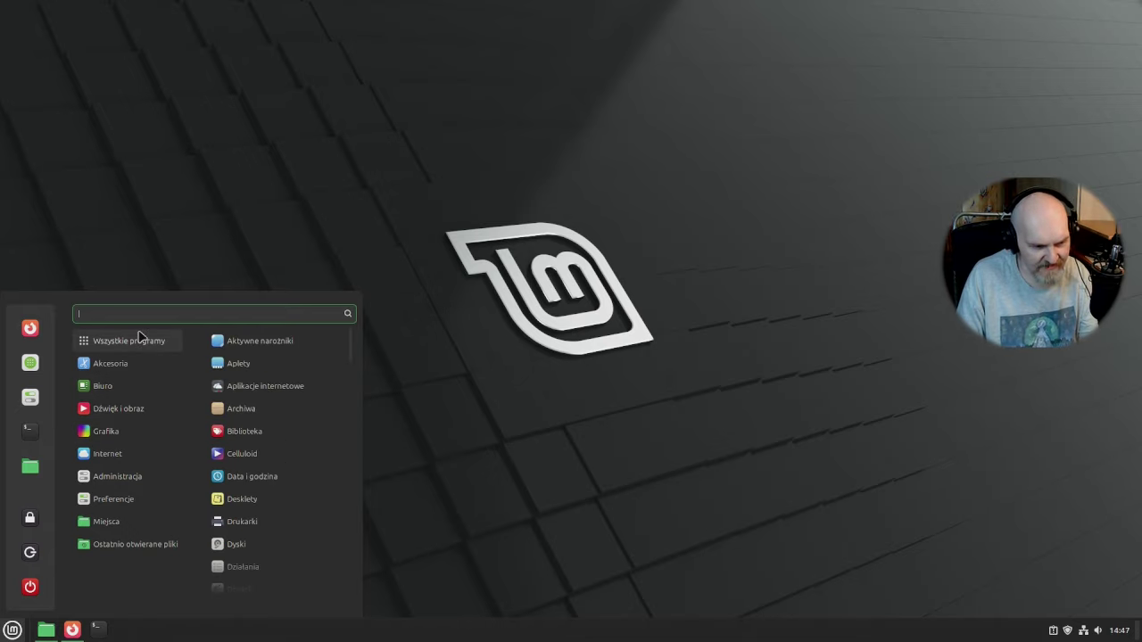
click(256, 187)
right_click(407, 145)
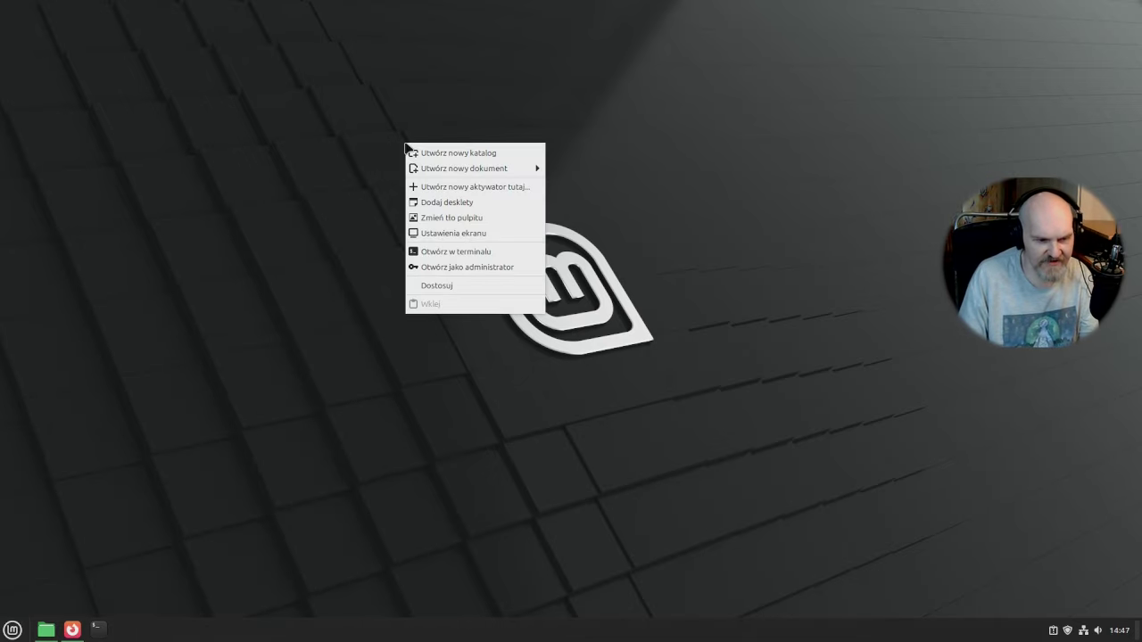
click(319, 224)
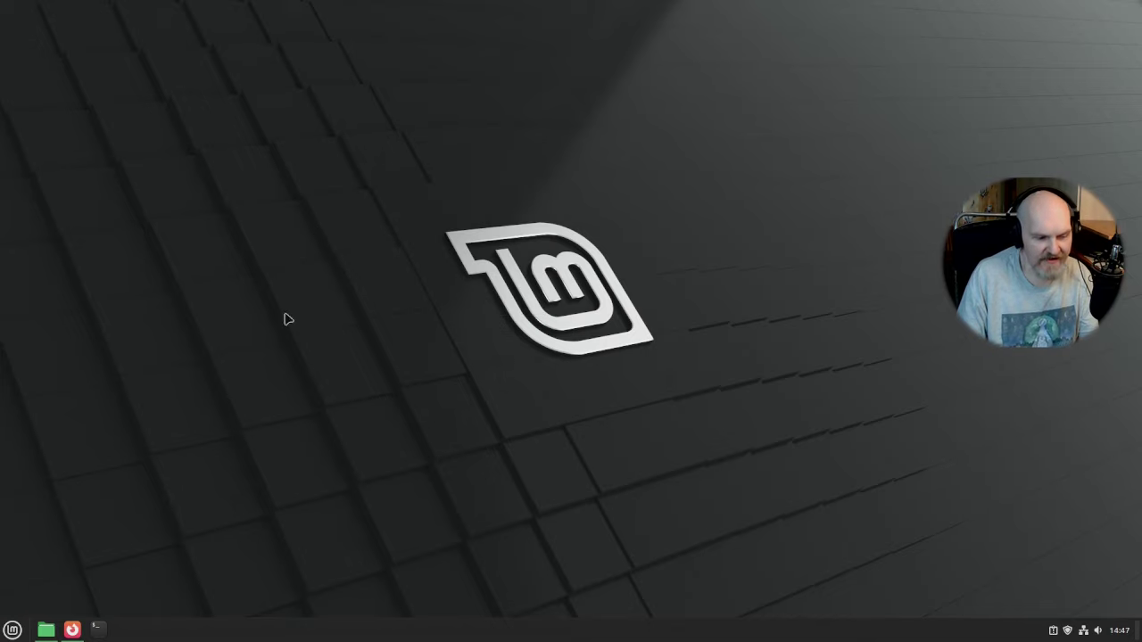
- Reopen the application menu to review Biuro, Akcesoria, Wszystkie programy and Ostatnio otwierane pliki, and close it
key(super)
mouse_move(171, 545)
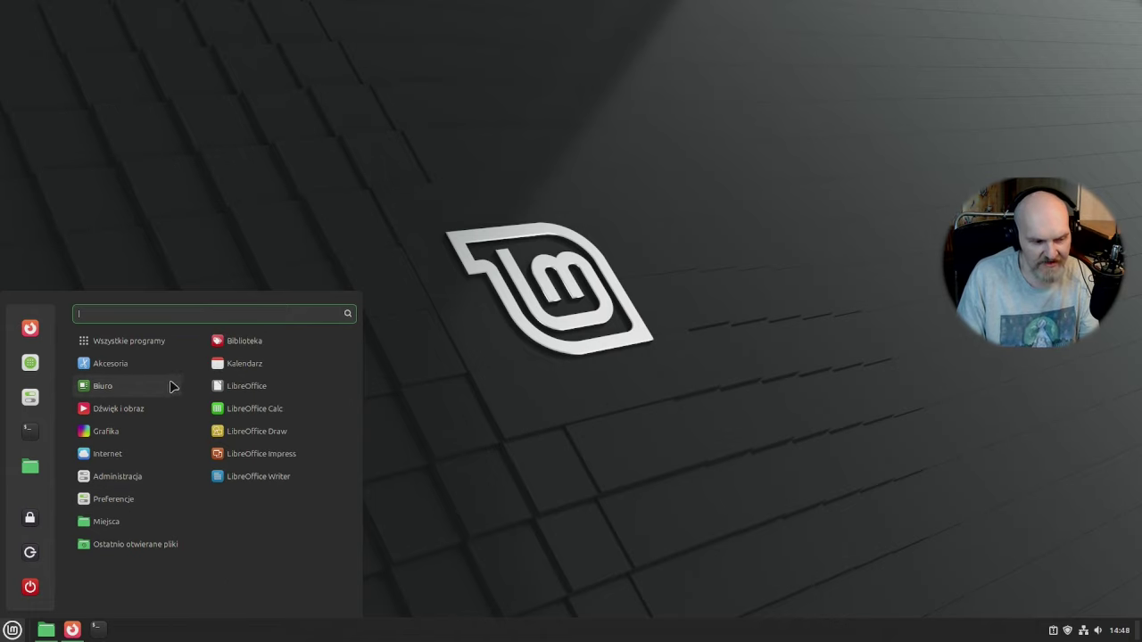
mouse_move(152, 365)
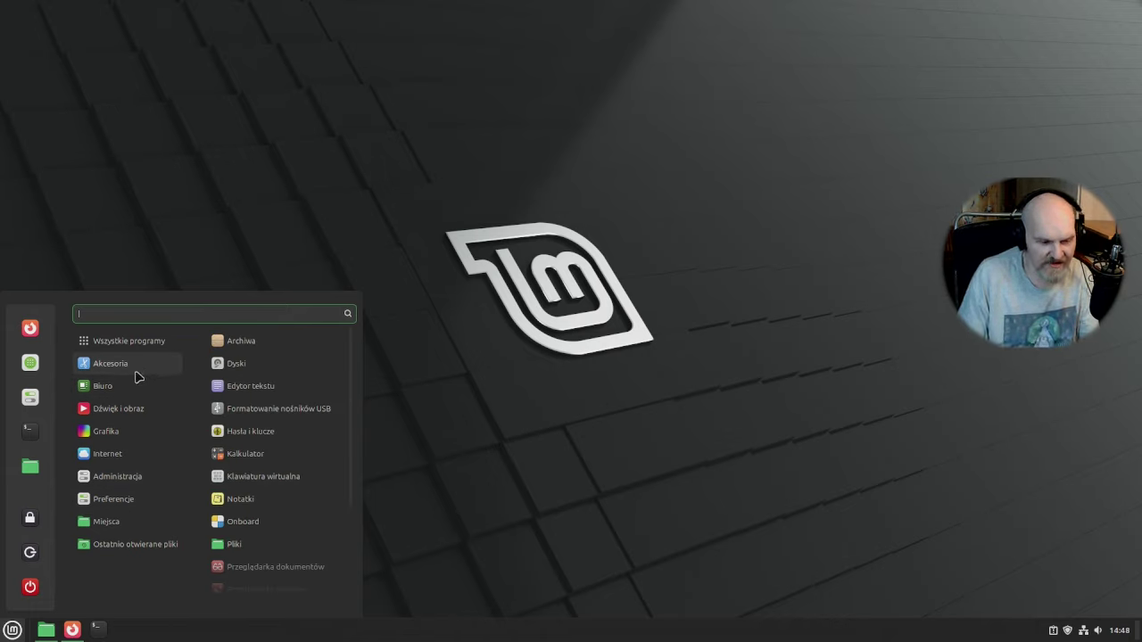
mouse_move(179, 334)
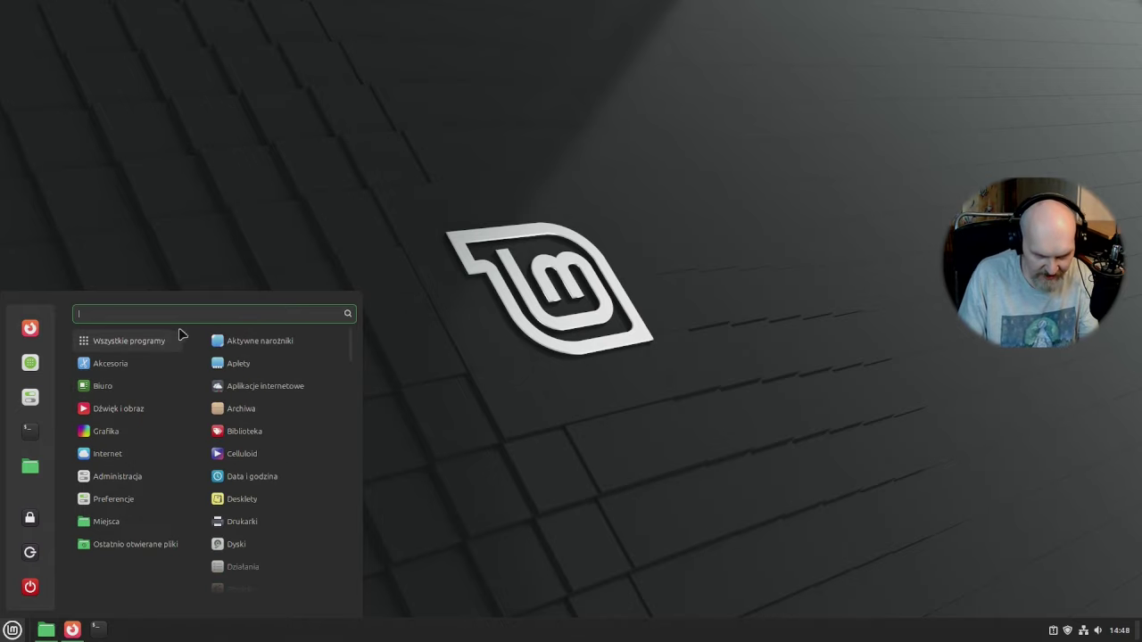
click(641, 201)
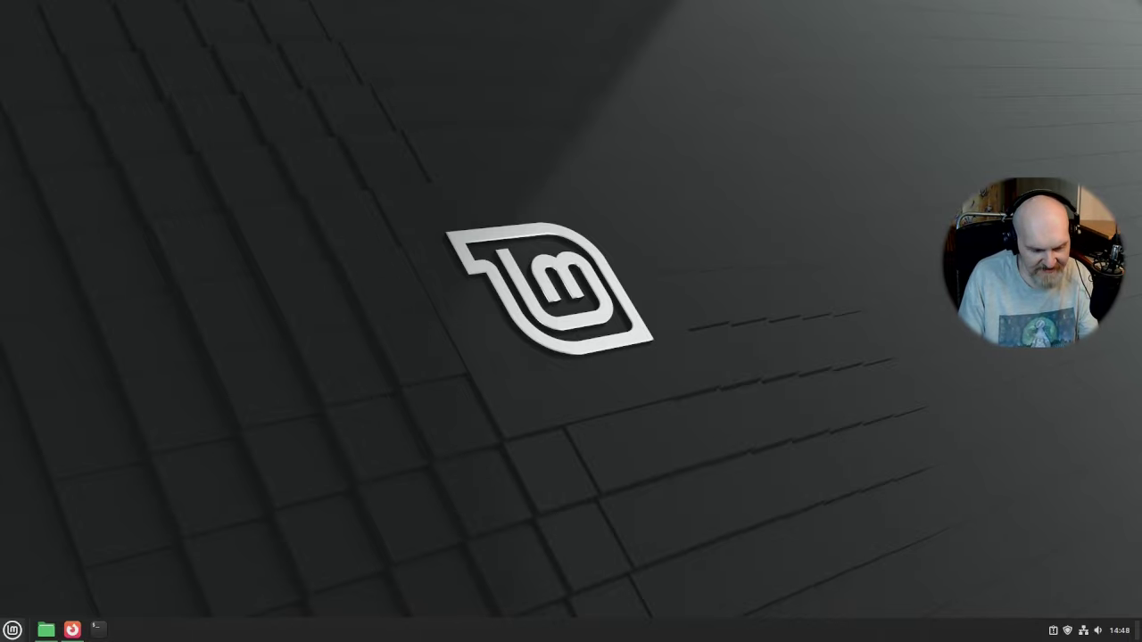
click(13, 630)
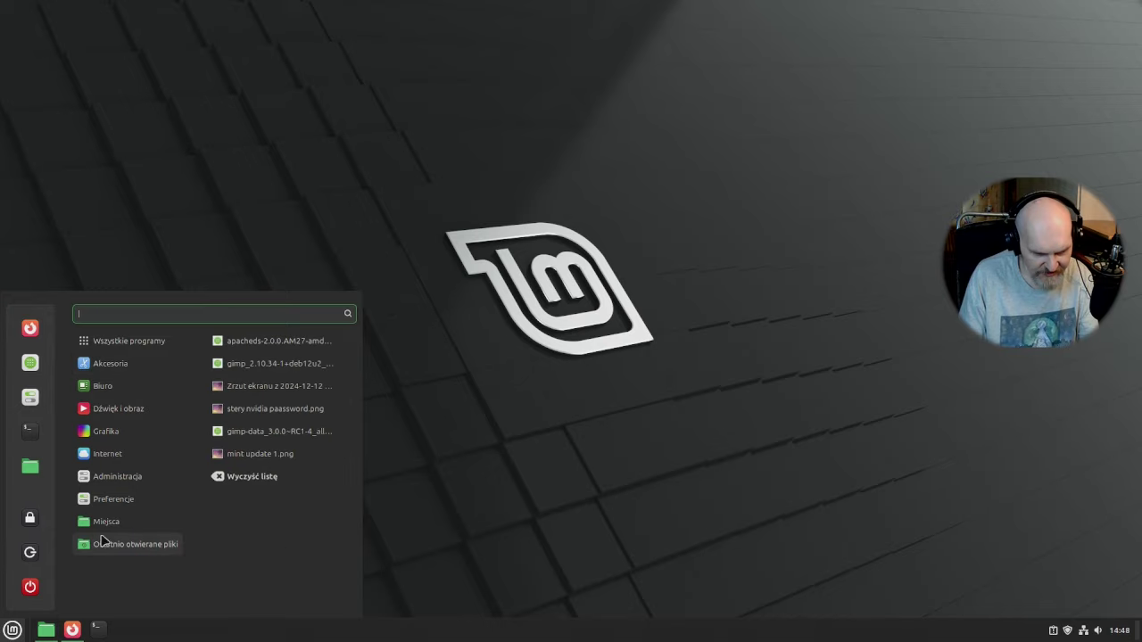
click(766, 409)
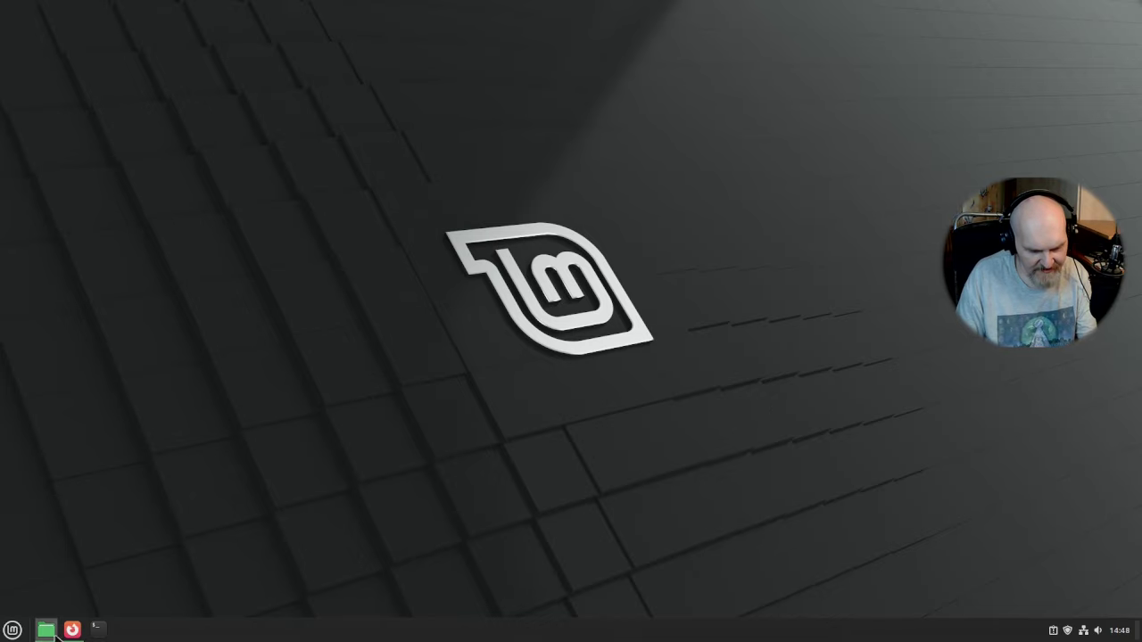
- Switch back to Firefox and show the first of the two backgrounds.png tabs
click(72, 630)
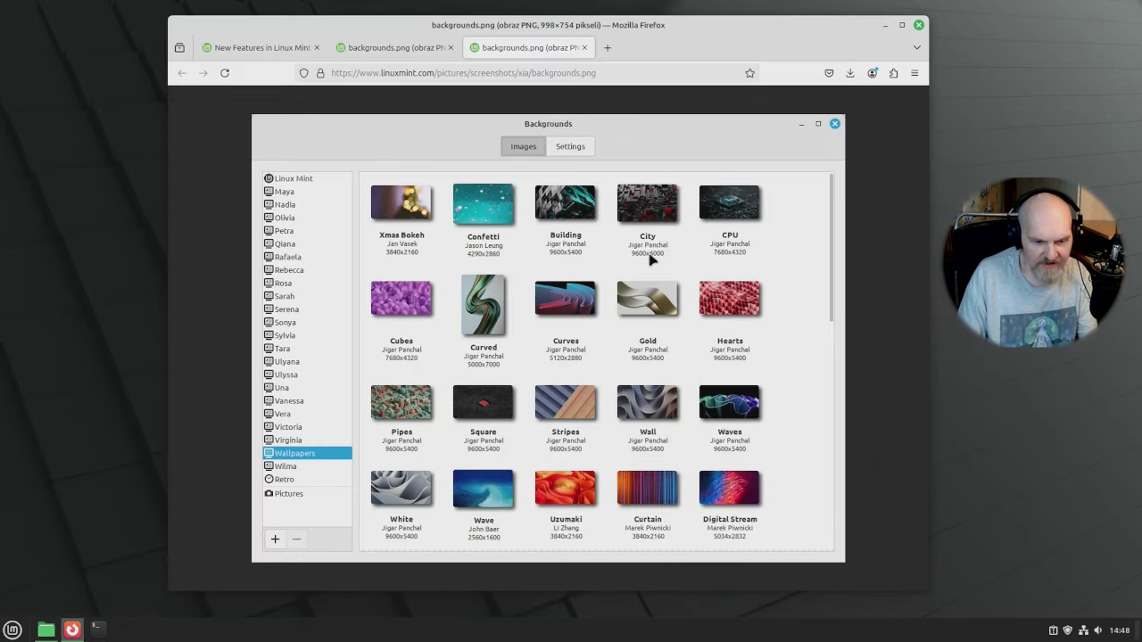
click(409, 47)
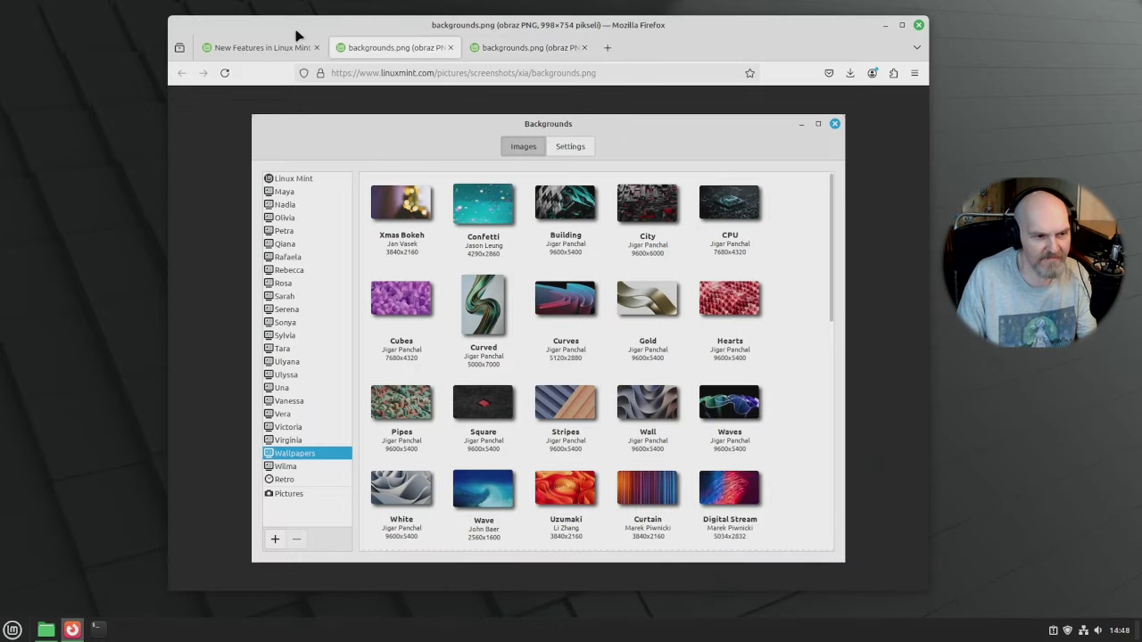
- Review the New Features in Linux Mint 22.1 page, covering the dialogs, default theme, power modes, and Aptkit and Captain sections
click(293, 47)
scroll(533, 342, down, 20)
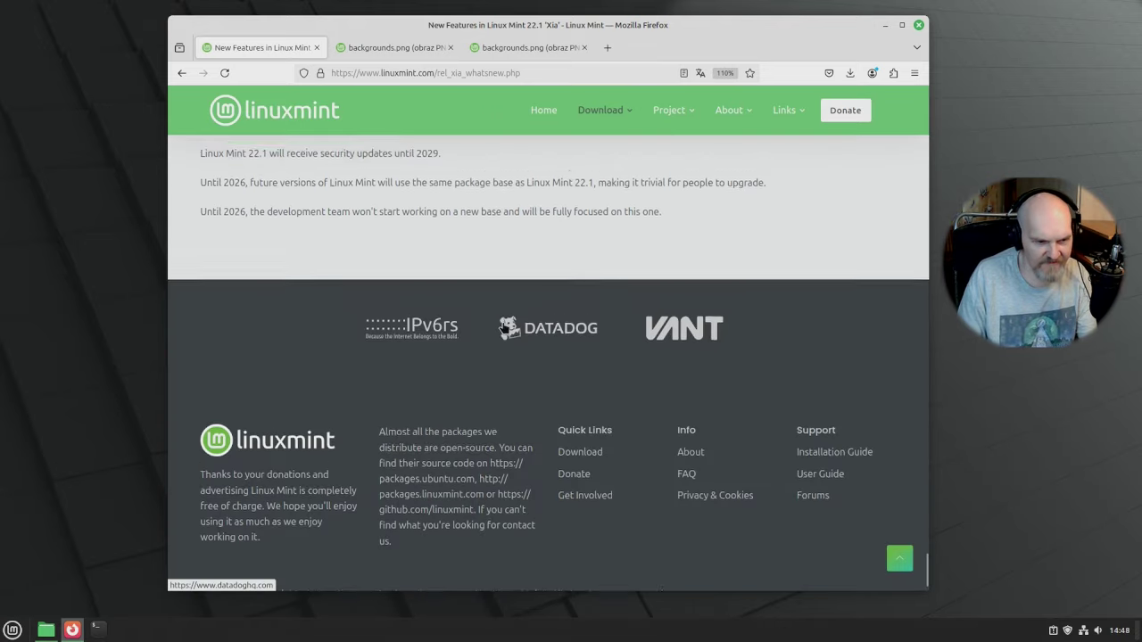
scroll(511, 329, up, 15)
scroll(511, 330, up, 3)
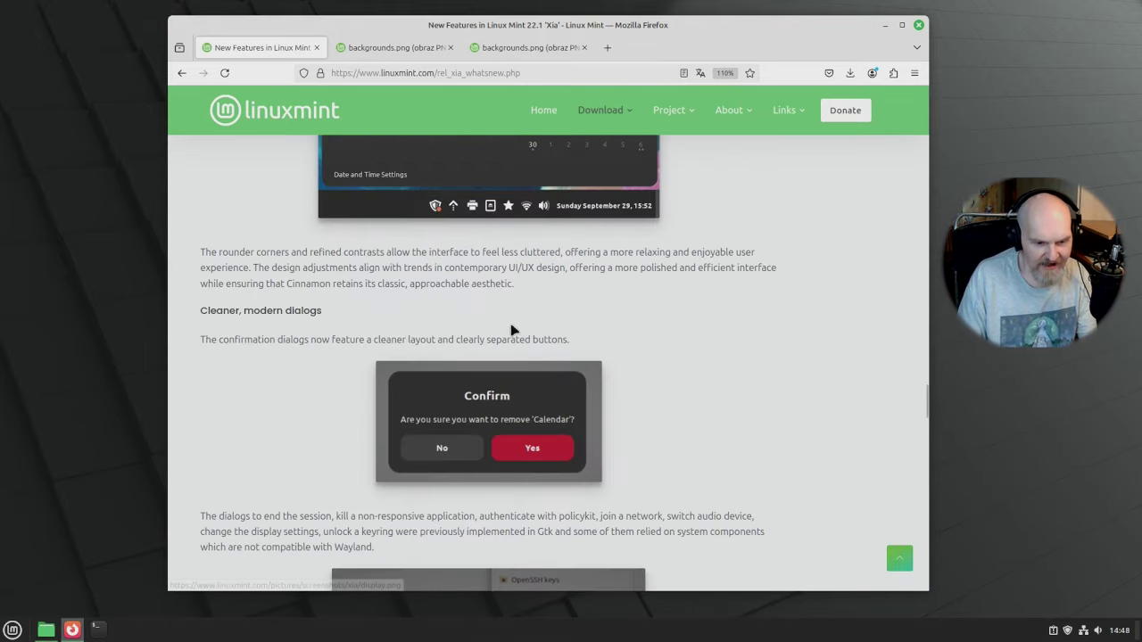
scroll(482, 361, down, 6)
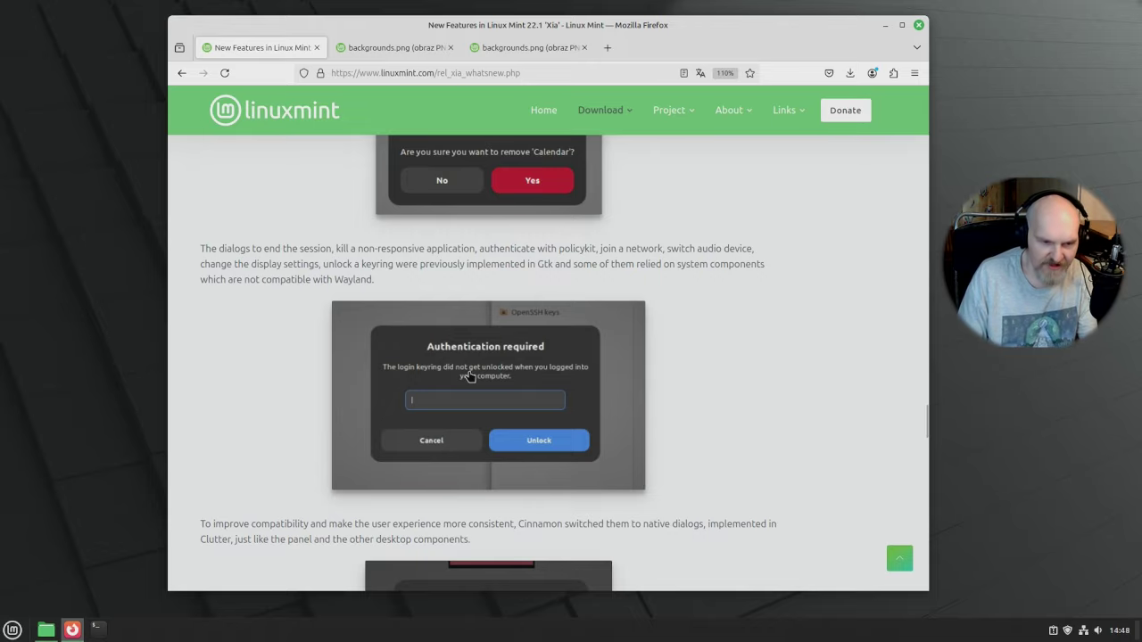
scroll(476, 374, up, 10)
scroll(518, 352, down, 3)
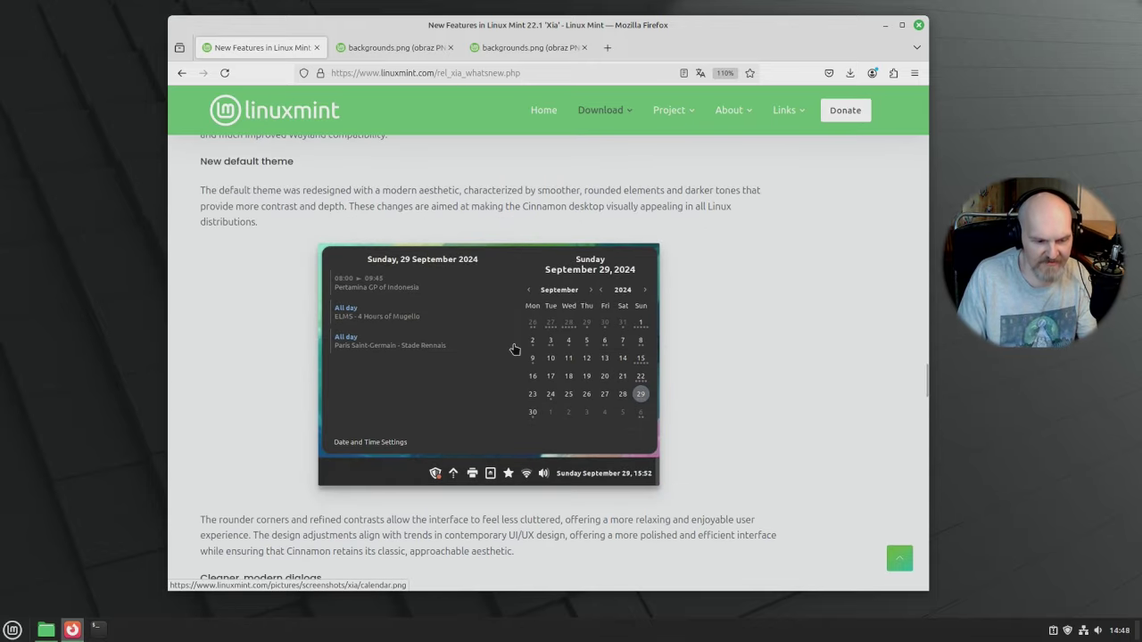
scroll(522, 366, up, 7)
scroll(533, 368, up, 15)
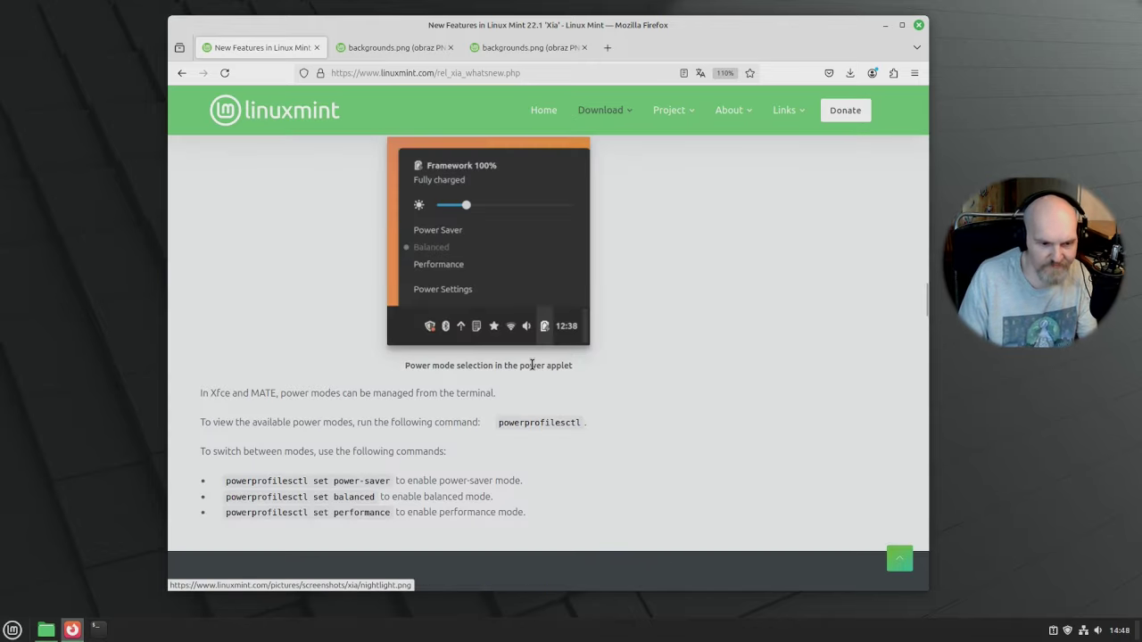
scroll(533, 365, up, 20)
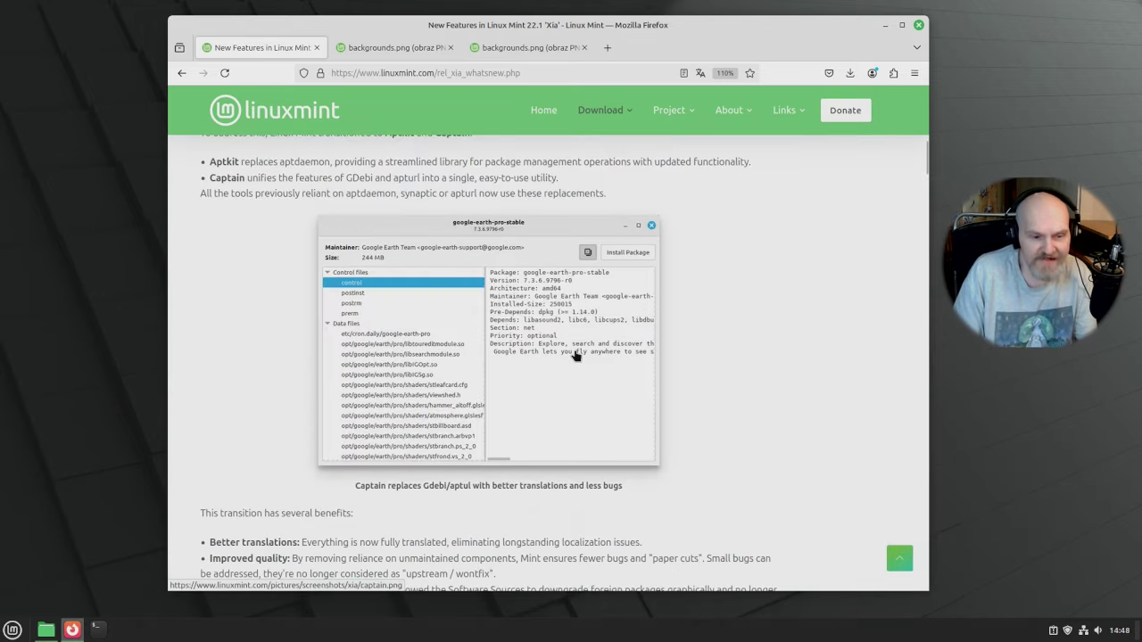